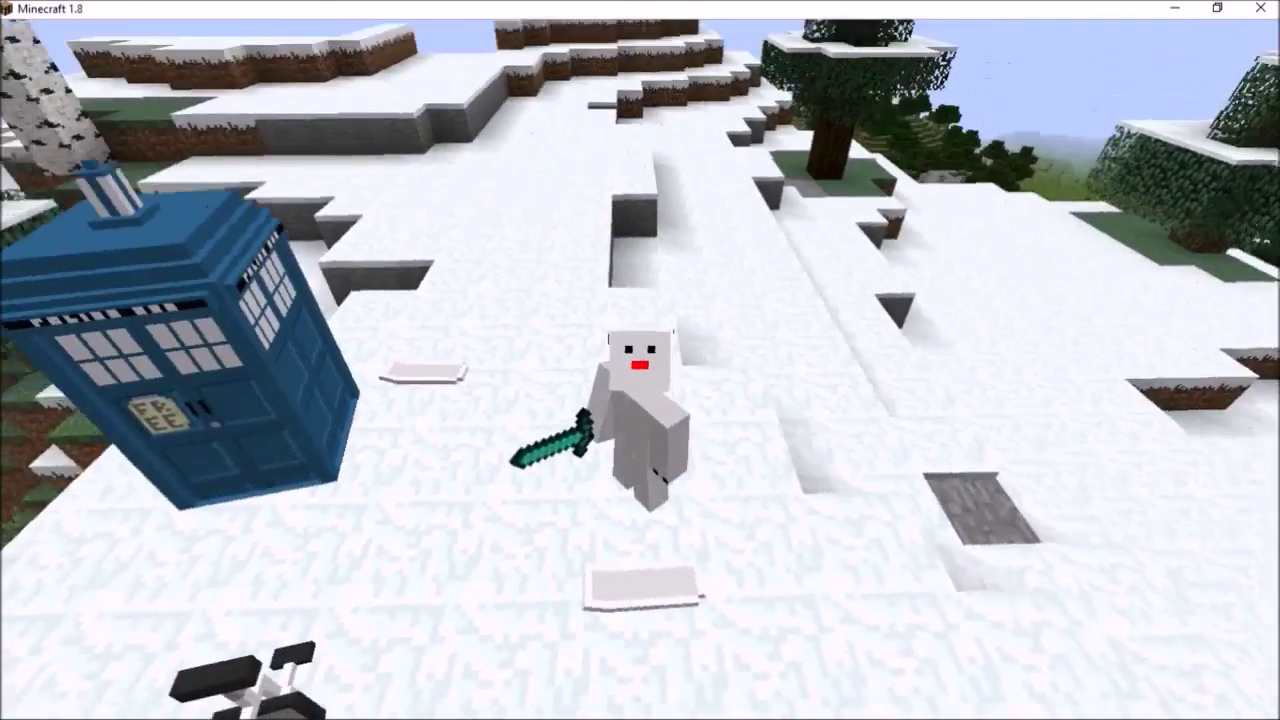
Switch to first-person view and walk up to the parked vehicles.
{"action": "key", "text": "F5"}
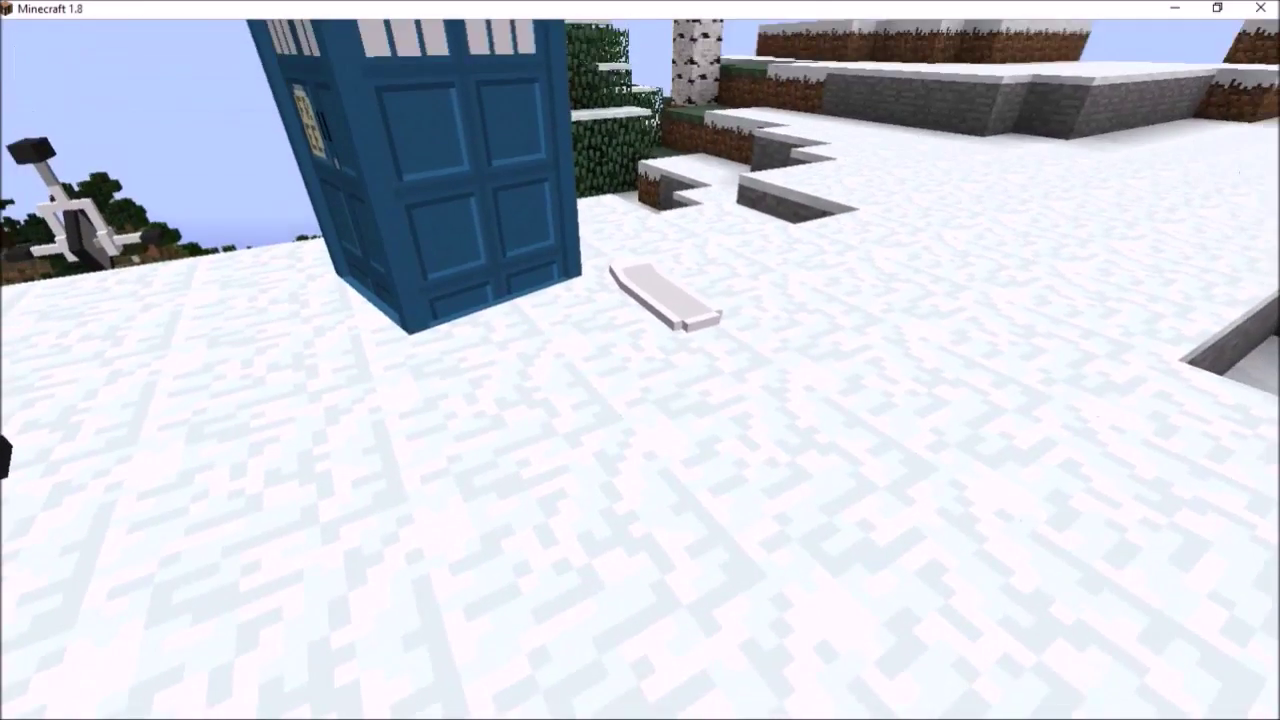
{"action": "key", "text": "F1"}
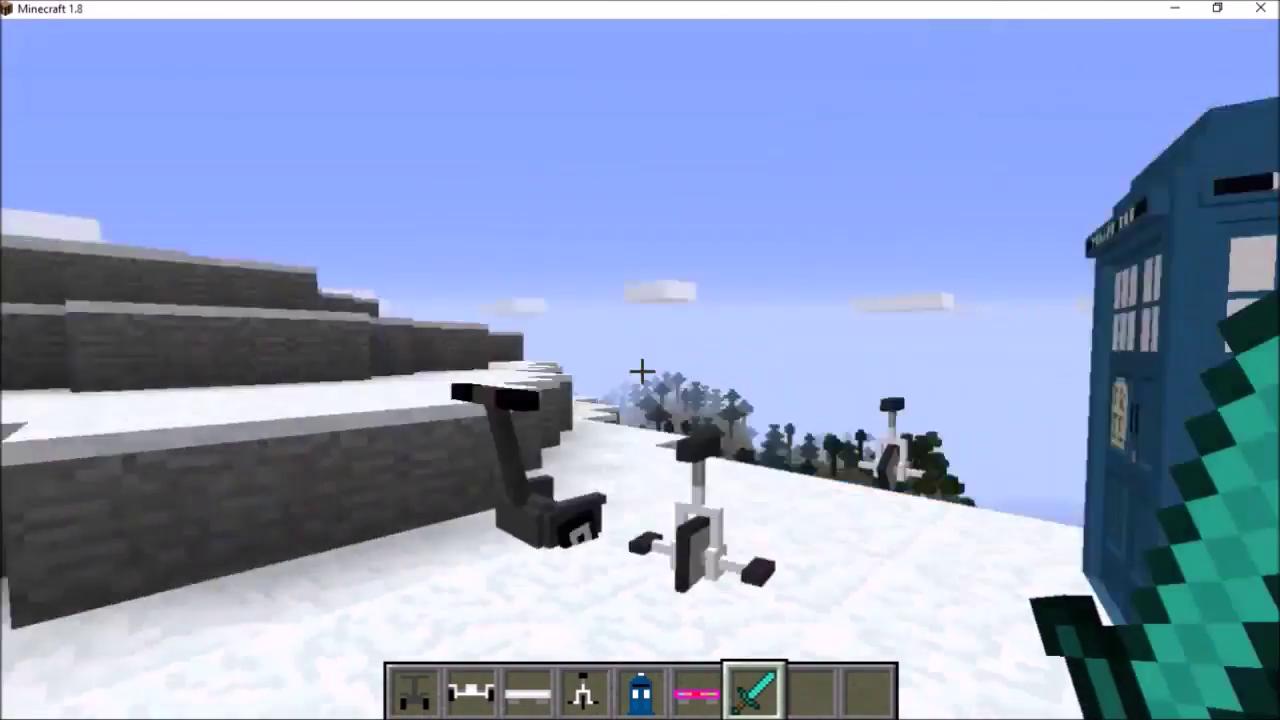
{"action": "key", "text": "w"}
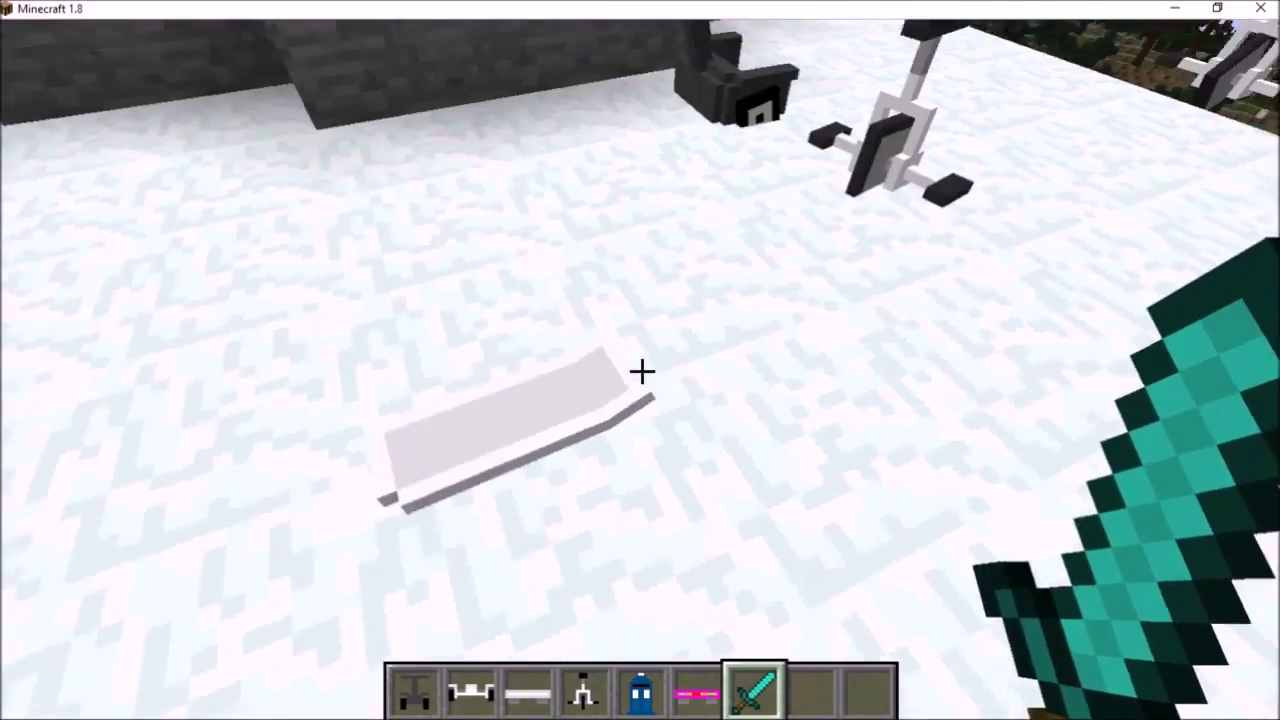
Mount and dismount the white hoverboard, then the dark T-shaped segway.
{"action": "right_click", "coordinate": [641, 372]}
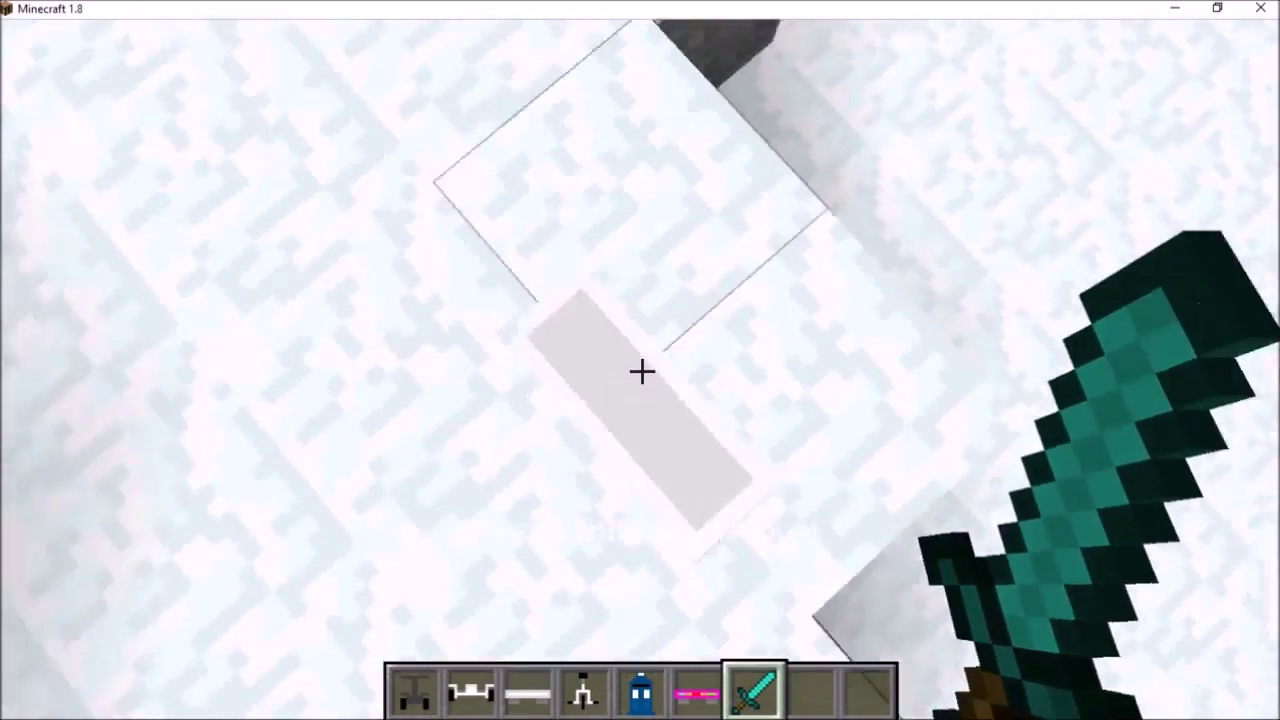
{"action": "key", "text": "shift"}
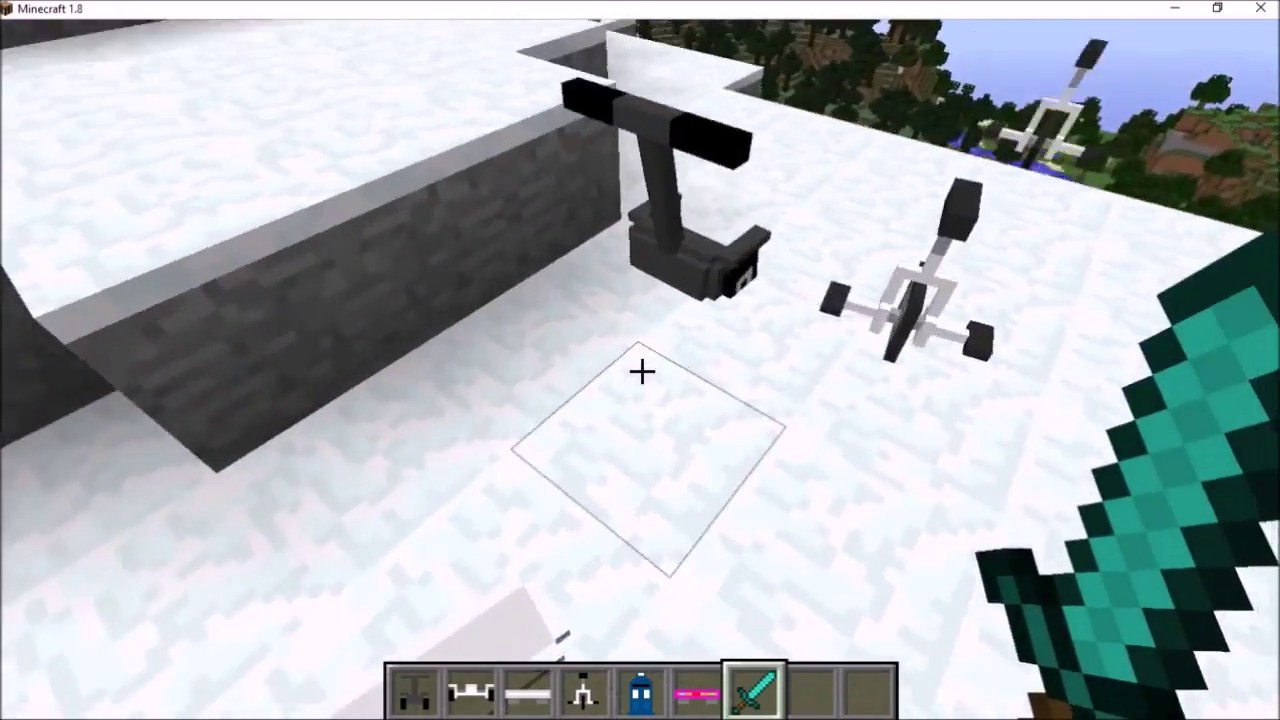
{"action": "right_click", "coordinate": [641, 372]}
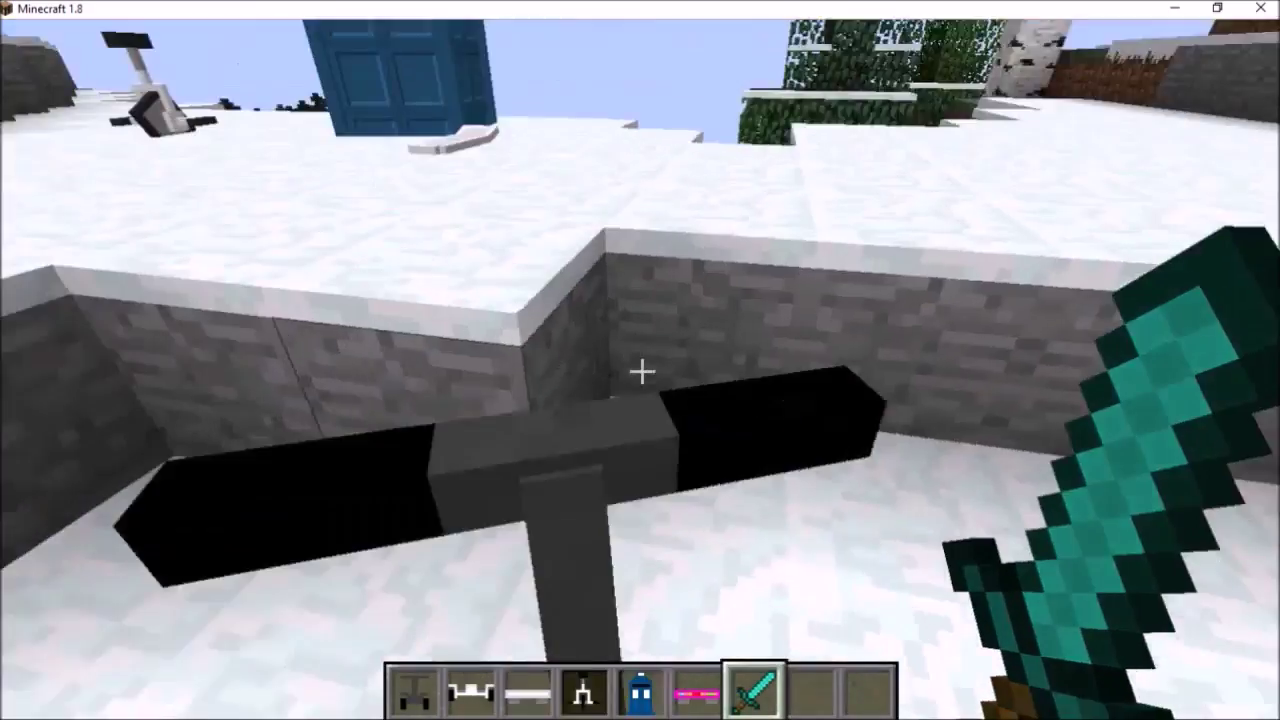
{"action": "key", "text": "shift"}
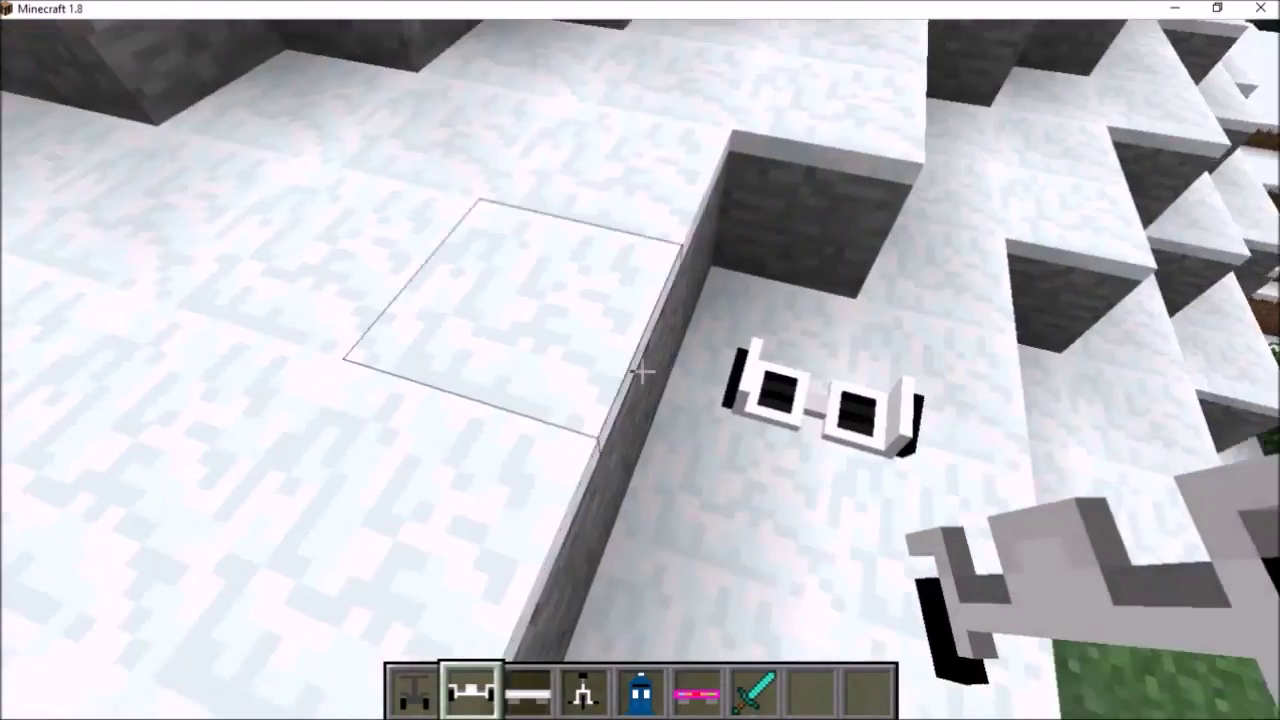
{"action": "scroll", "coordinate": [641, 372], "scroll_direction": "down", "scroll_amount": 3}
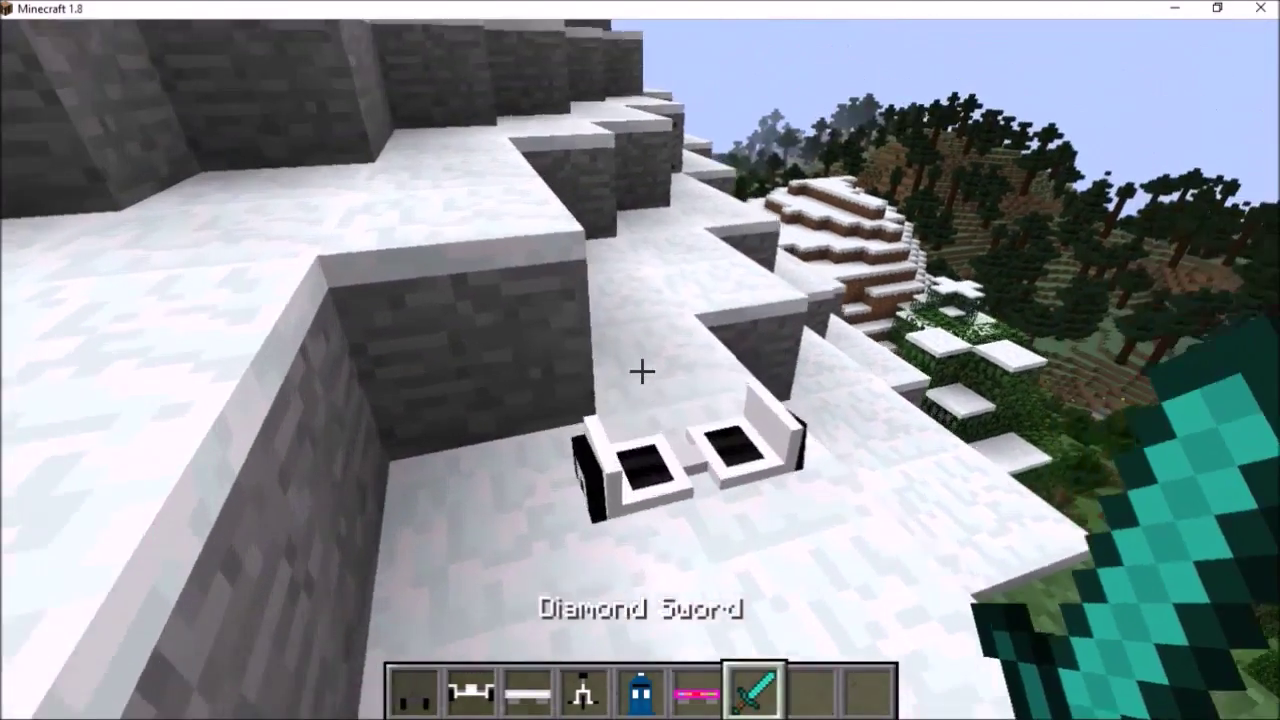
Ride the small white two-wheeled board across the snow, watching the rider from the front.
{"action": "right_click", "coordinate": [641, 372]}
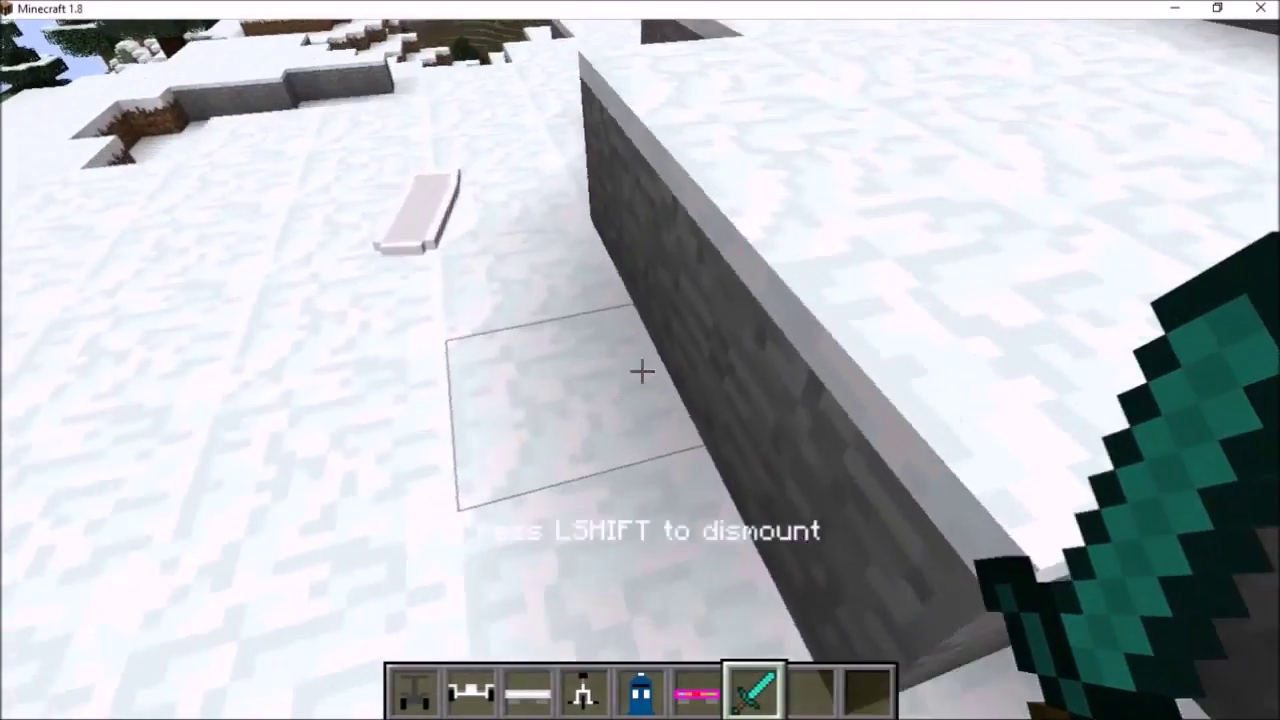
{"action": "key", "text": "F5"}
{"action": "key", "text": "F5"}
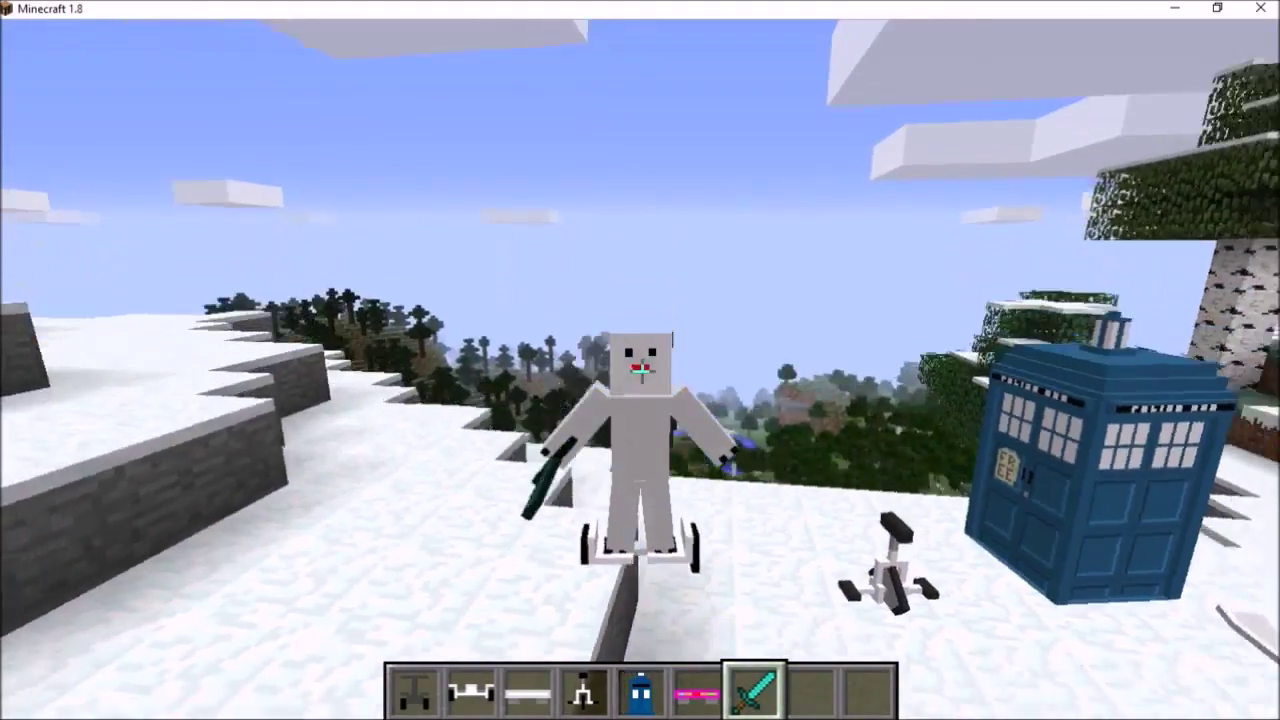
{"action": "key", "text": "w"}
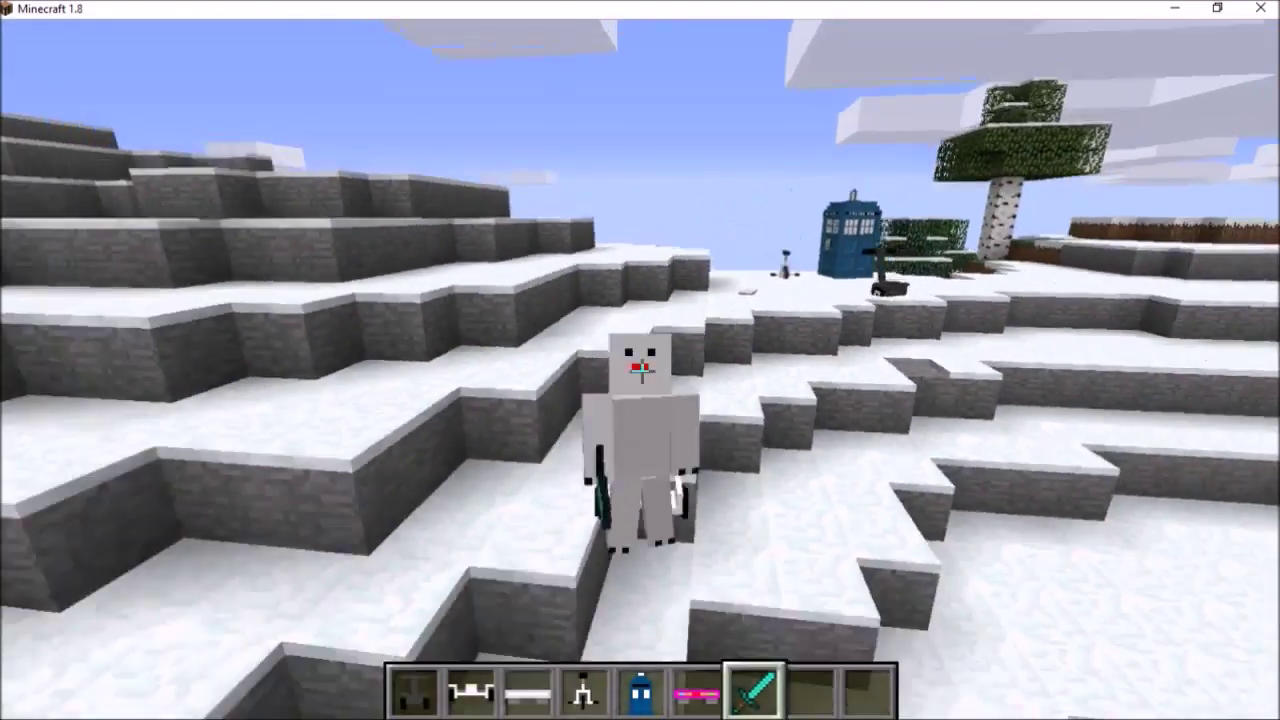
{"action": "key", "text": "w"}
{"action": "key", "text": "F5"}
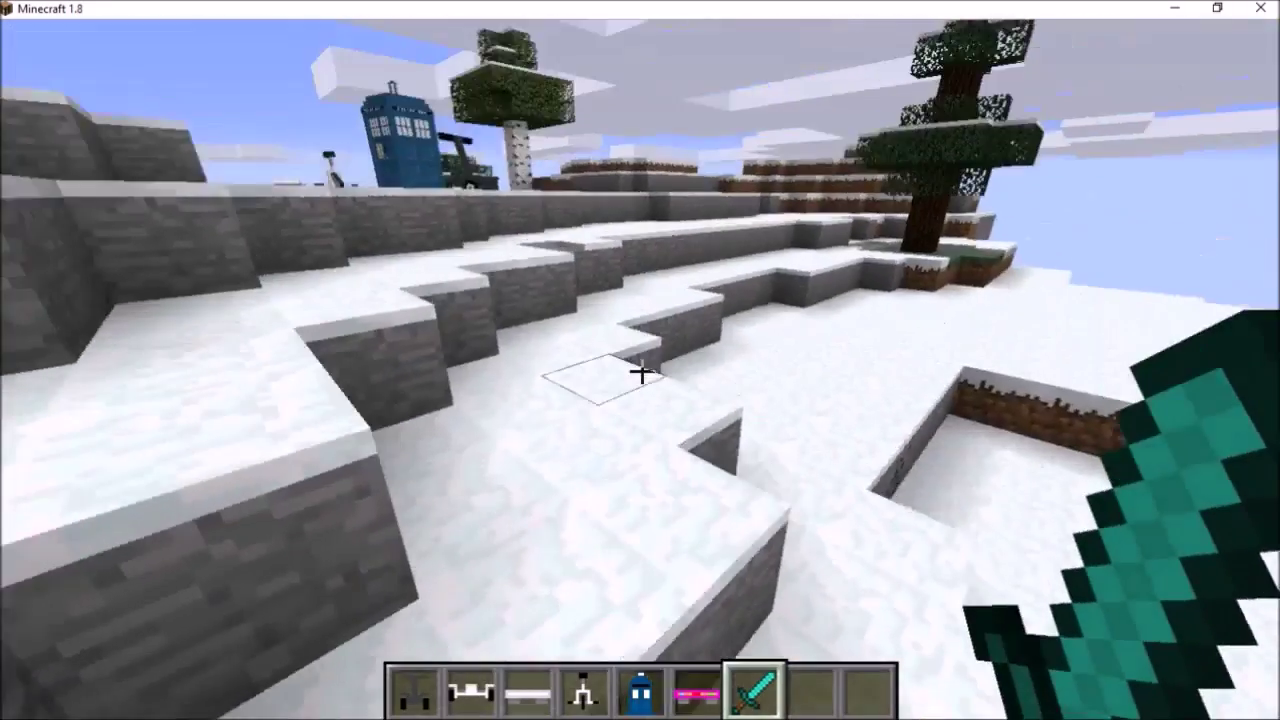
{"action": "scroll", "coordinate": [640, 370], "scroll_direction": "up", "scroll_amount": 1}
{"action": "scroll", "coordinate": [640, 370], "scroll_direction": "down", "scroll_amount": 1}
{"action": "scroll", "coordinate": [640, 370], "scroll_direction": "down", "scroll_amount": 1}
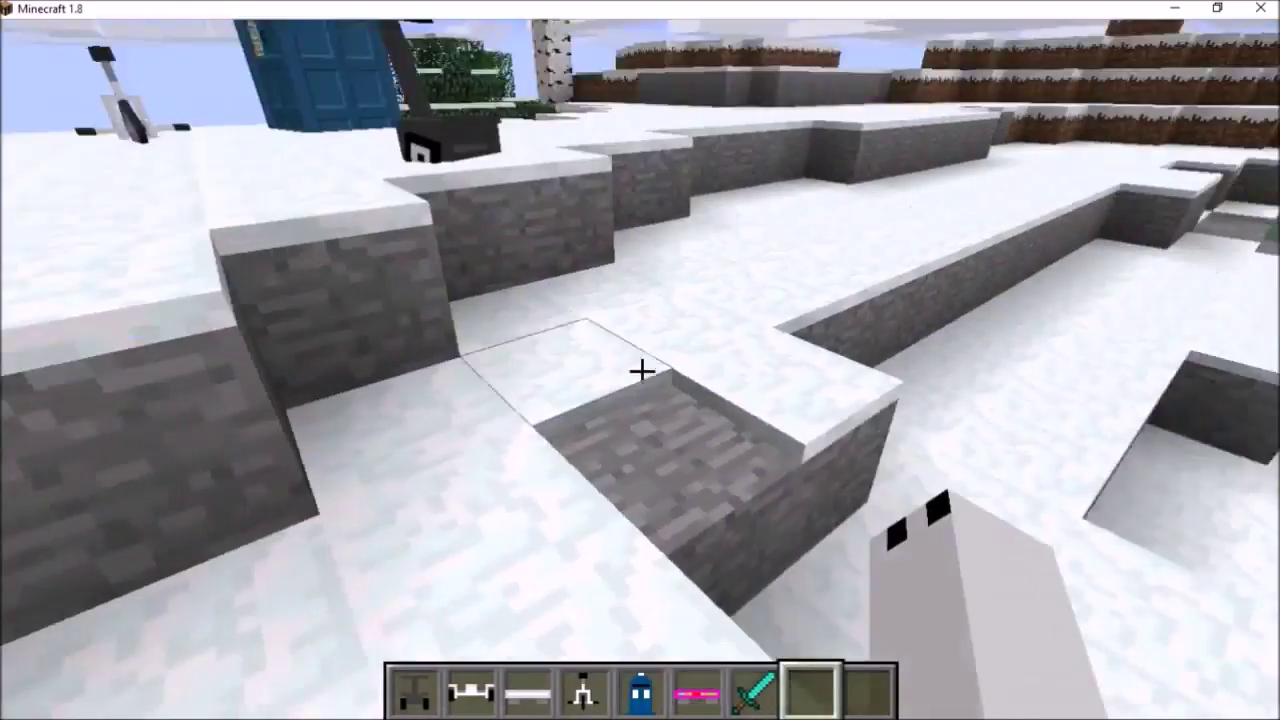
Empty the hands and mount the dark segway, viewing the rider from the front.
{"action": "key", "text": "w"}
{"action": "right_click", "coordinate": [641, 371]}
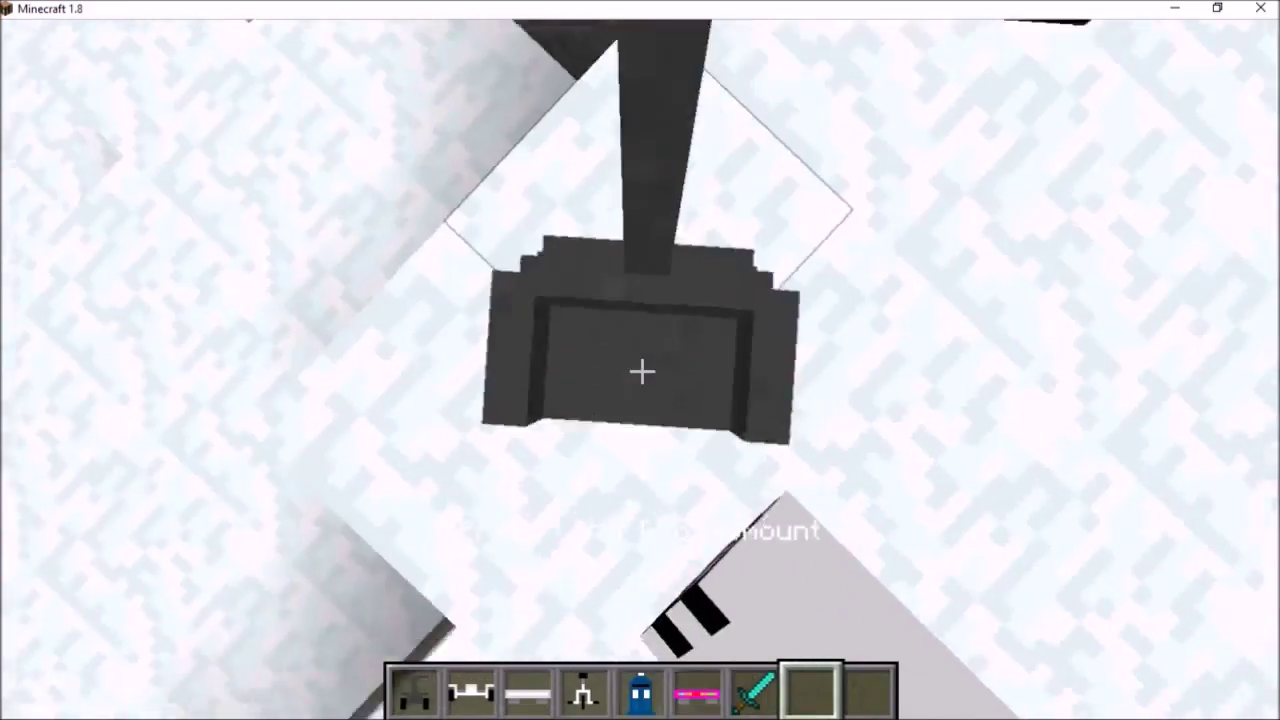
{"action": "key", "text": "F5"}
{"action": "key", "text": "F5"}
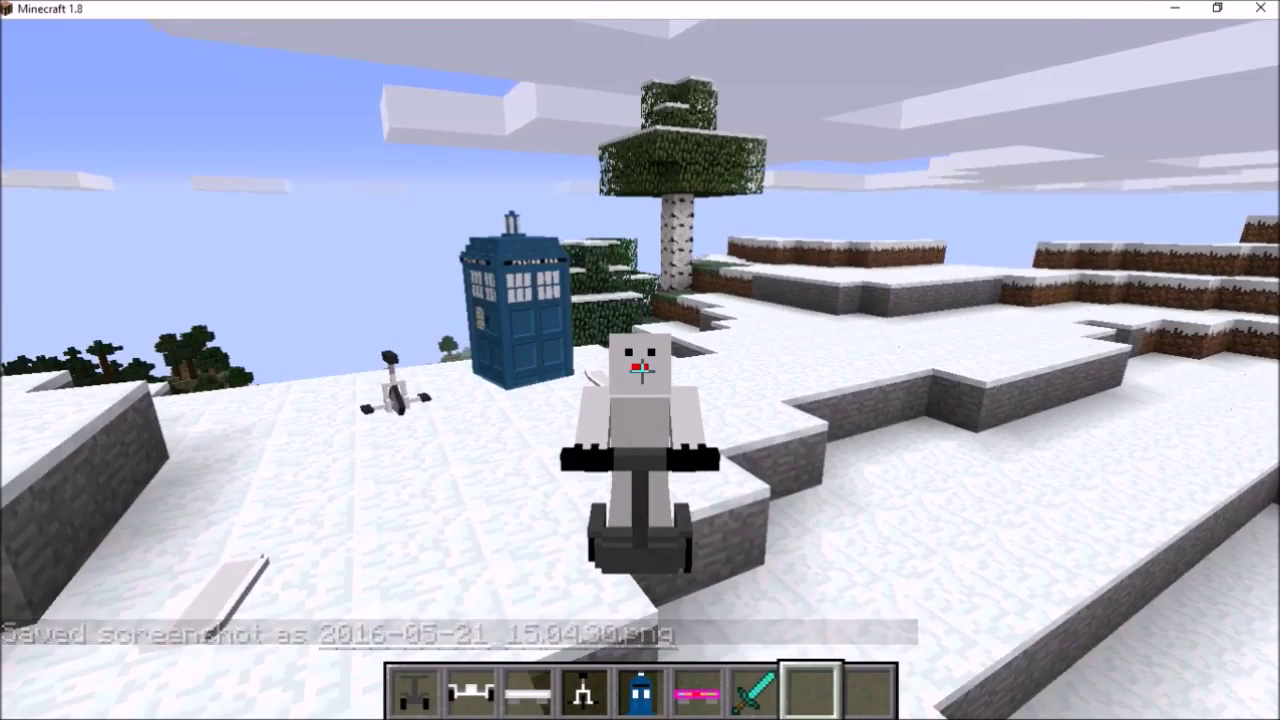
Get off the segway and climb into the TARDIS.
{"action": "right_click", "coordinate": [640, 370]}
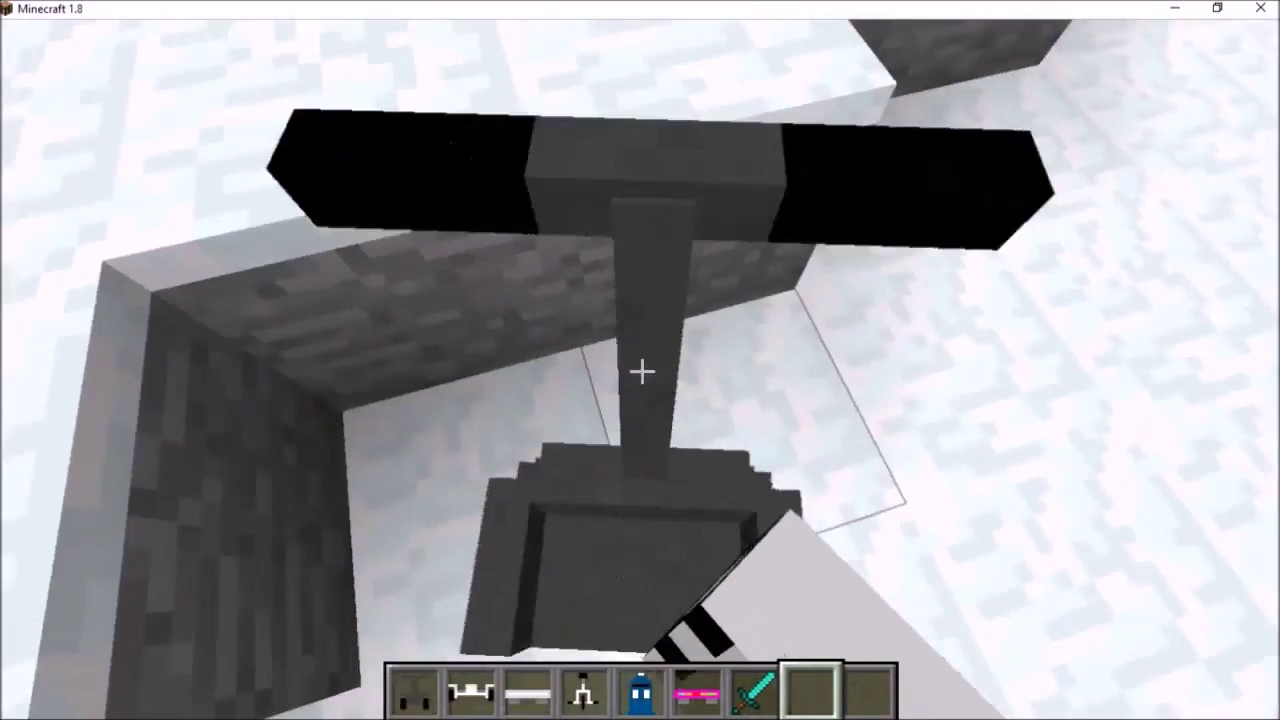
{"action": "key", "text": "shift"}
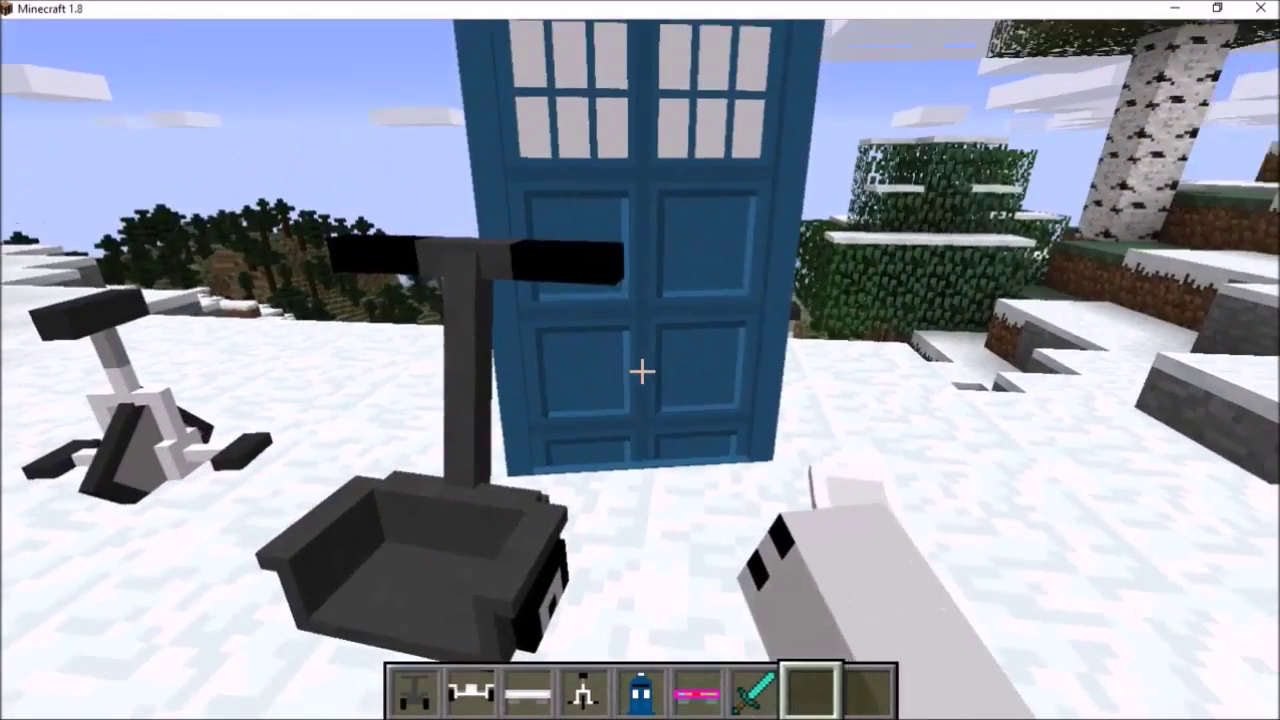
{"action": "right_click", "coordinate": [640, 372]}
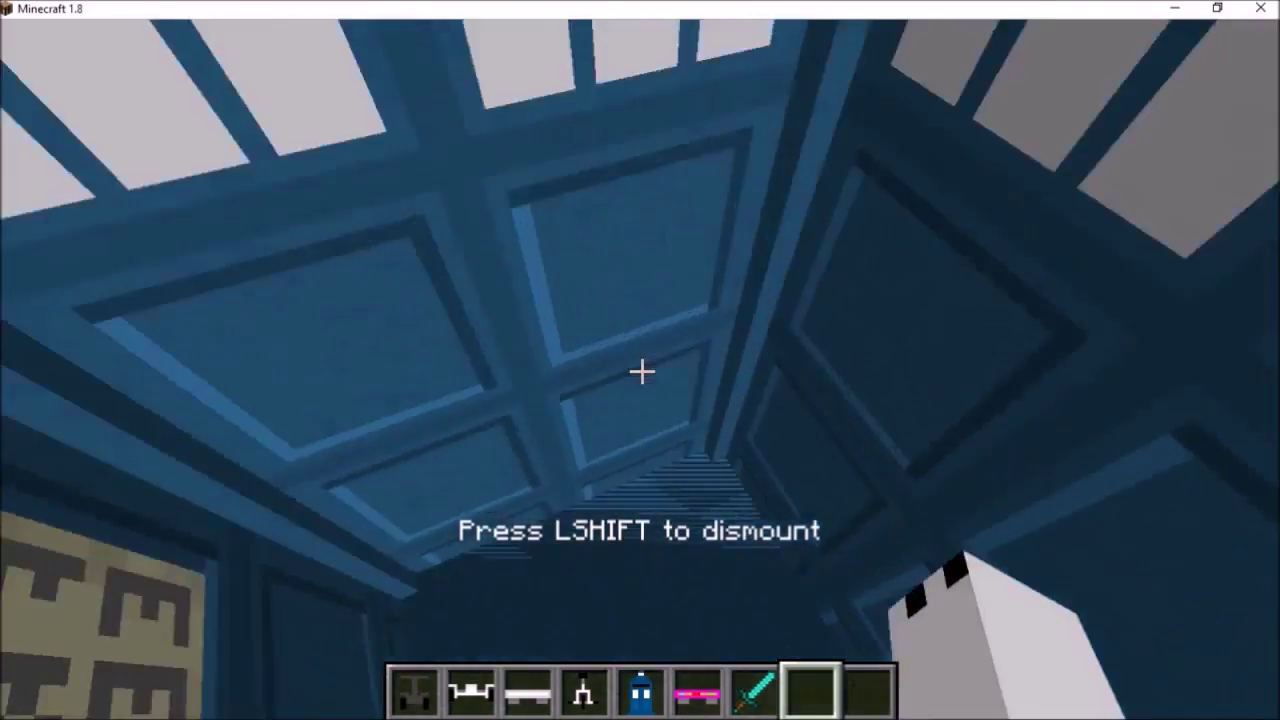
Fly the TARDIS into the open, repeatedly raising and lowering it, then circle around.
{"action": "key", "text": "s"}
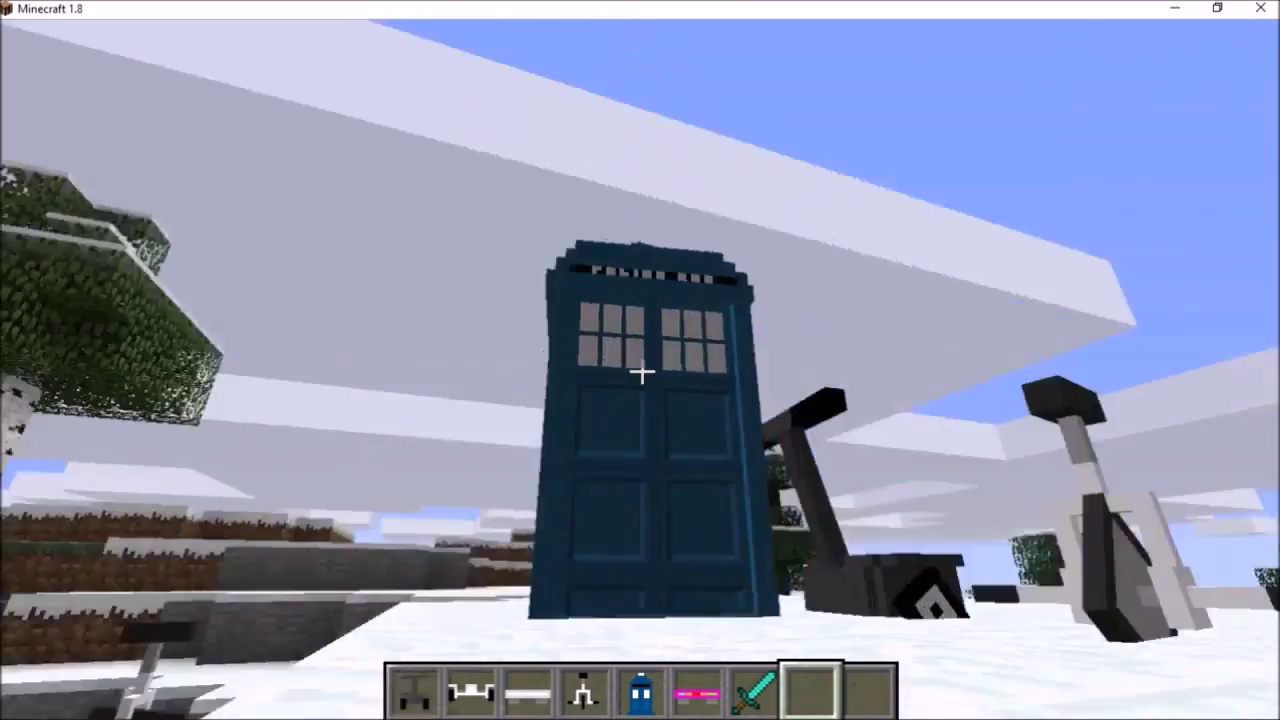
{"action": "key", "text": "space"}
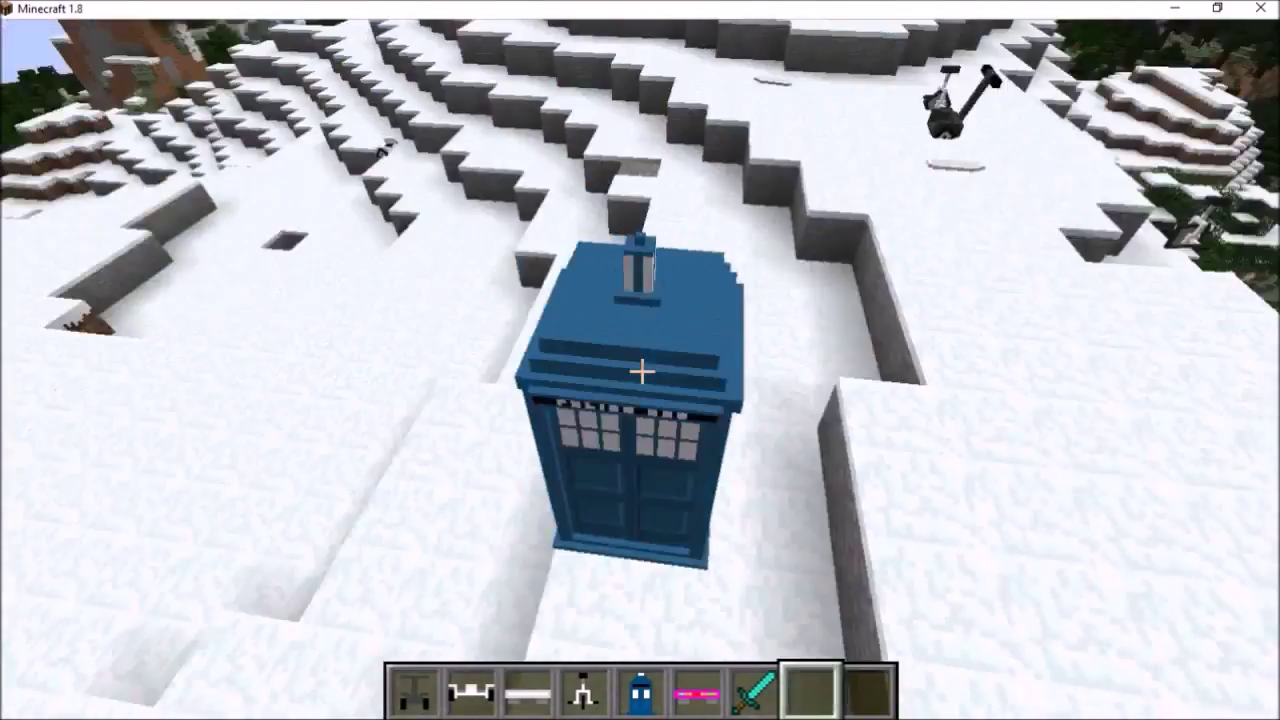
{"action": "key", "text": "shift"}
{"action": "key", "text": "space"}
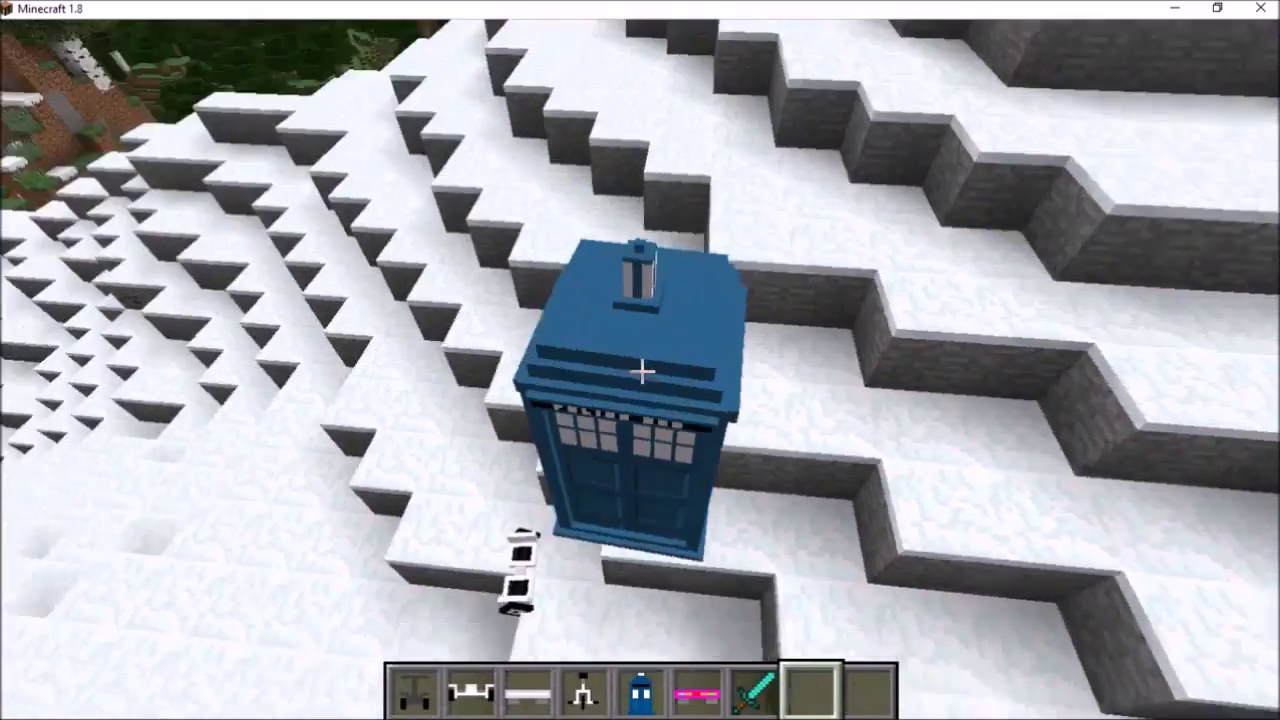
{"action": "key", "text": "shift"}
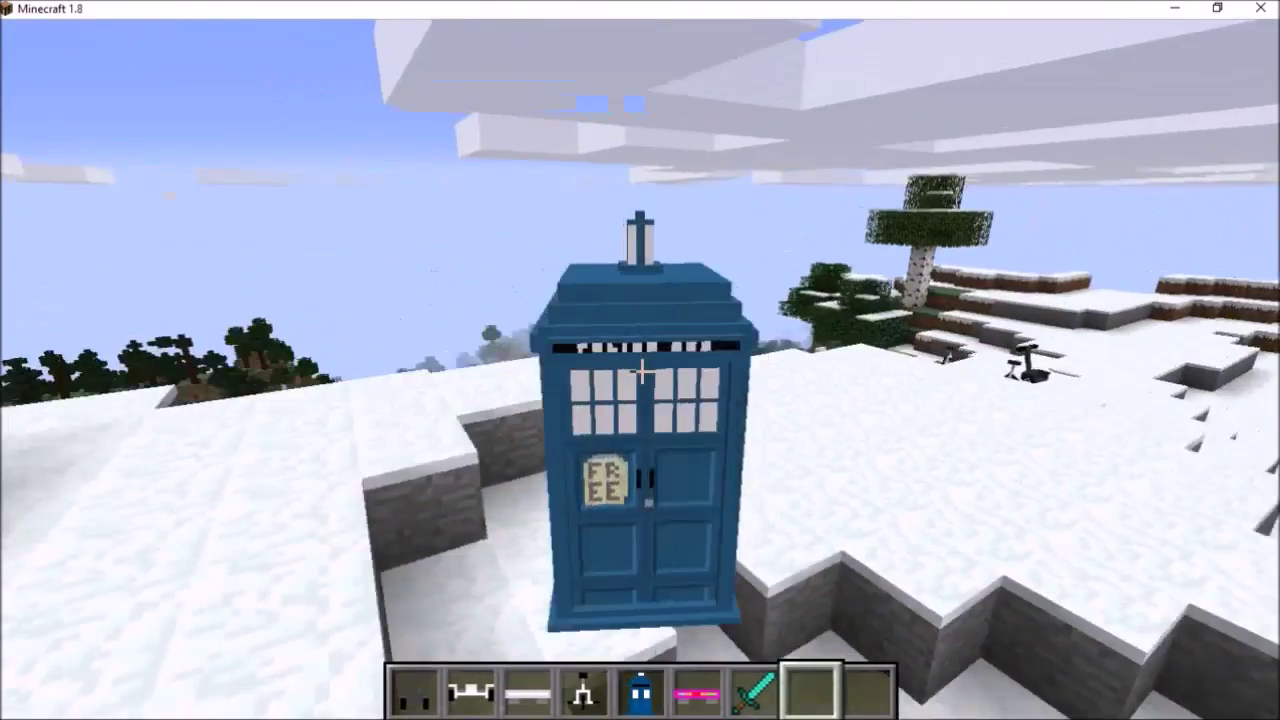
{"action": "key", "text": "space"}
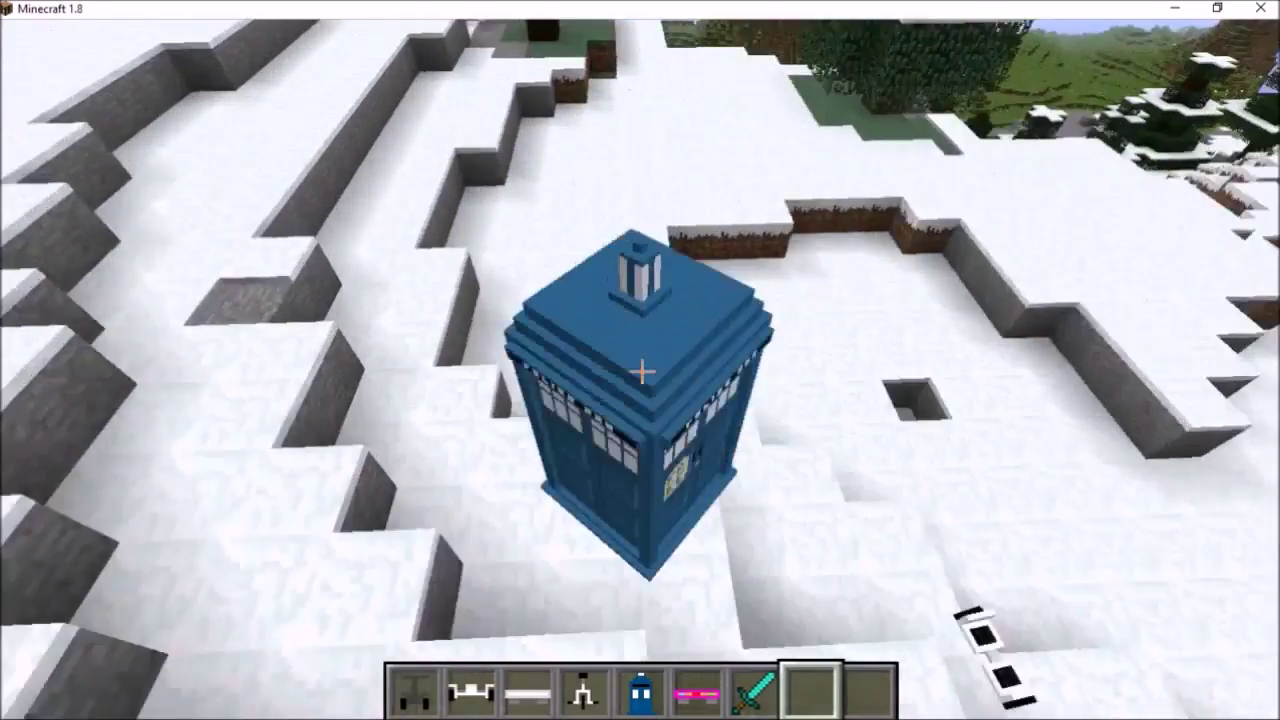
{"action": "key", "text": "shift"}
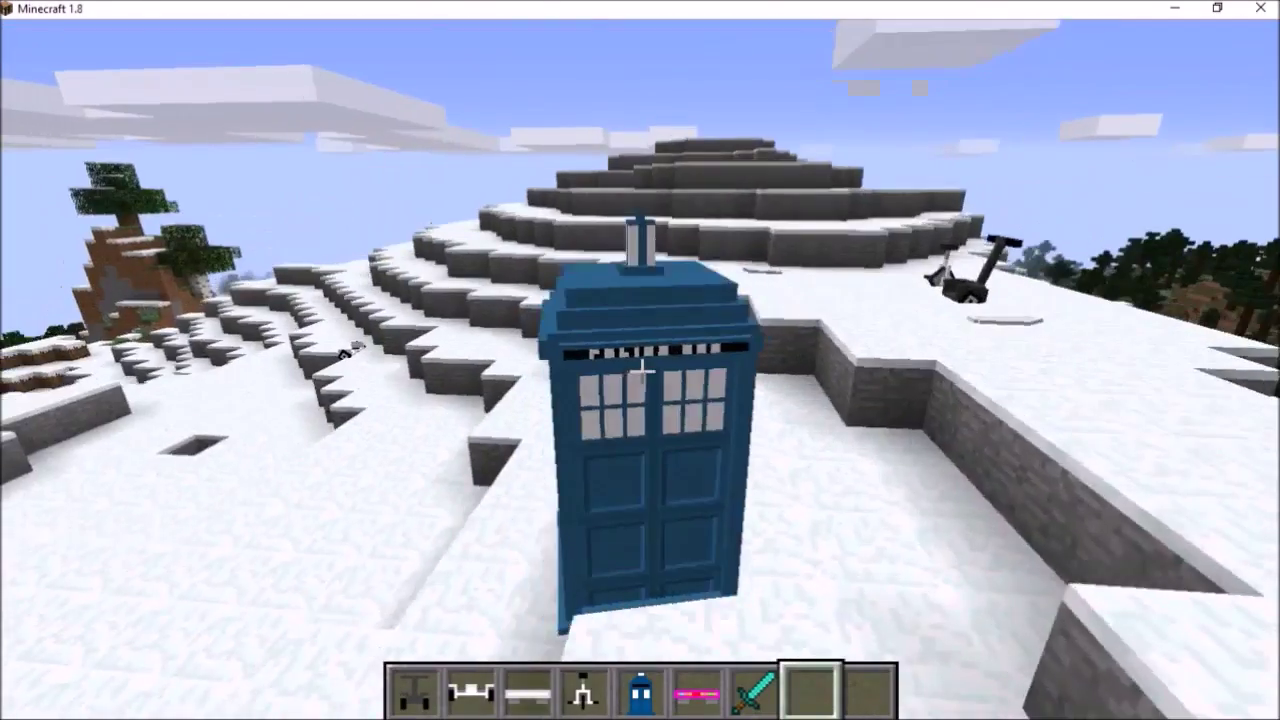
{"action": "key", "text": "space"}
{"action": "key", "text": "d"}
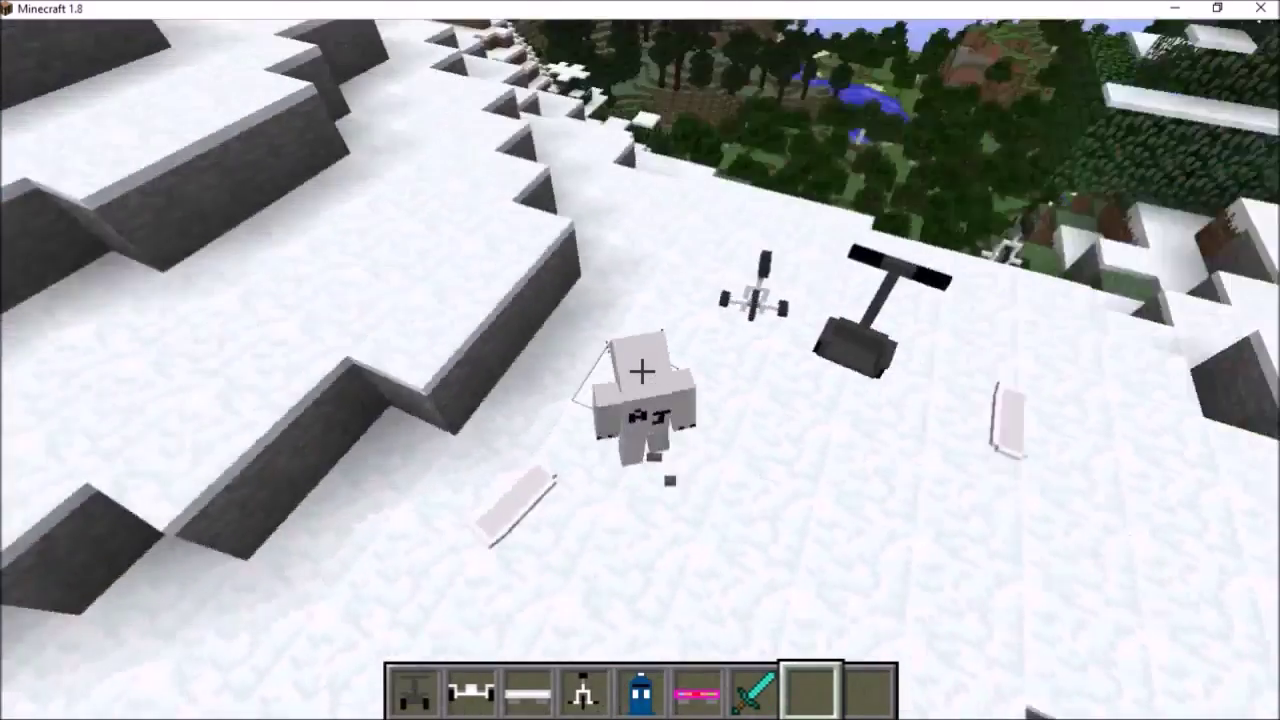
Return to the ground, place a chair at the player's feet and sit on it.
{"action": "key", "text": "shift"}
{"action": "key", "text": "F5"}
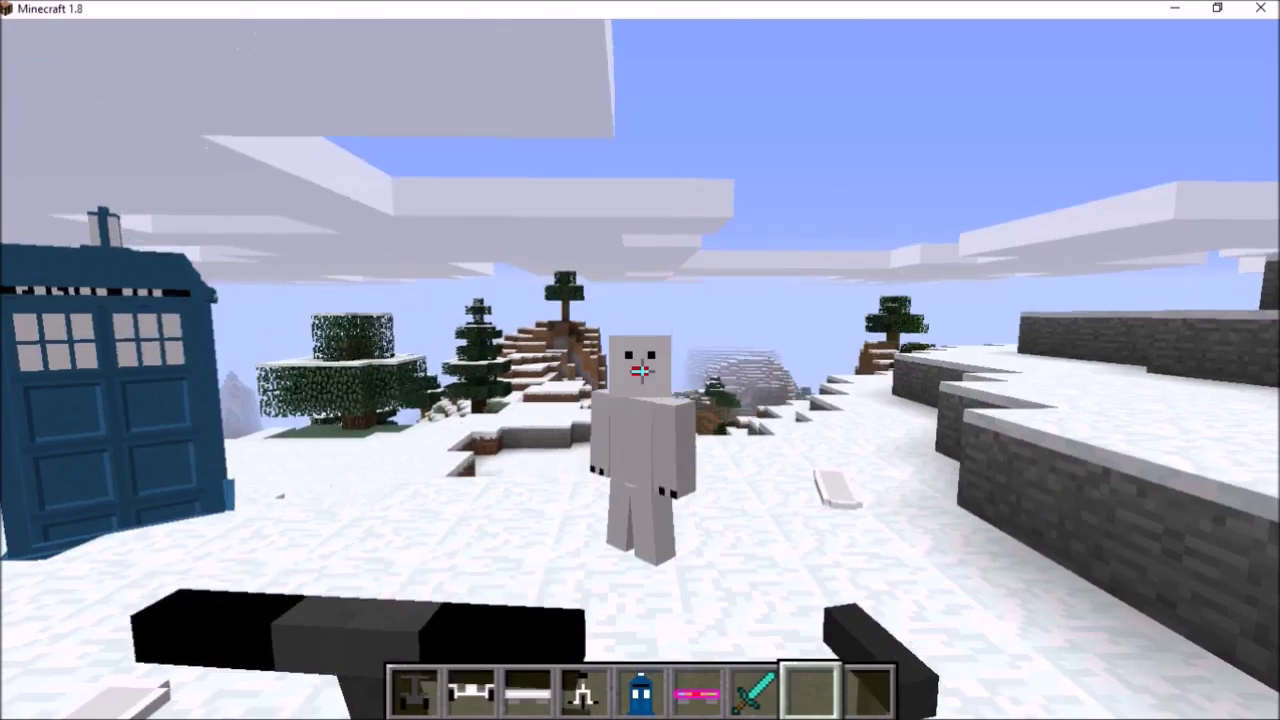
{"action": "right_click", "coordinate": [640, 370]}
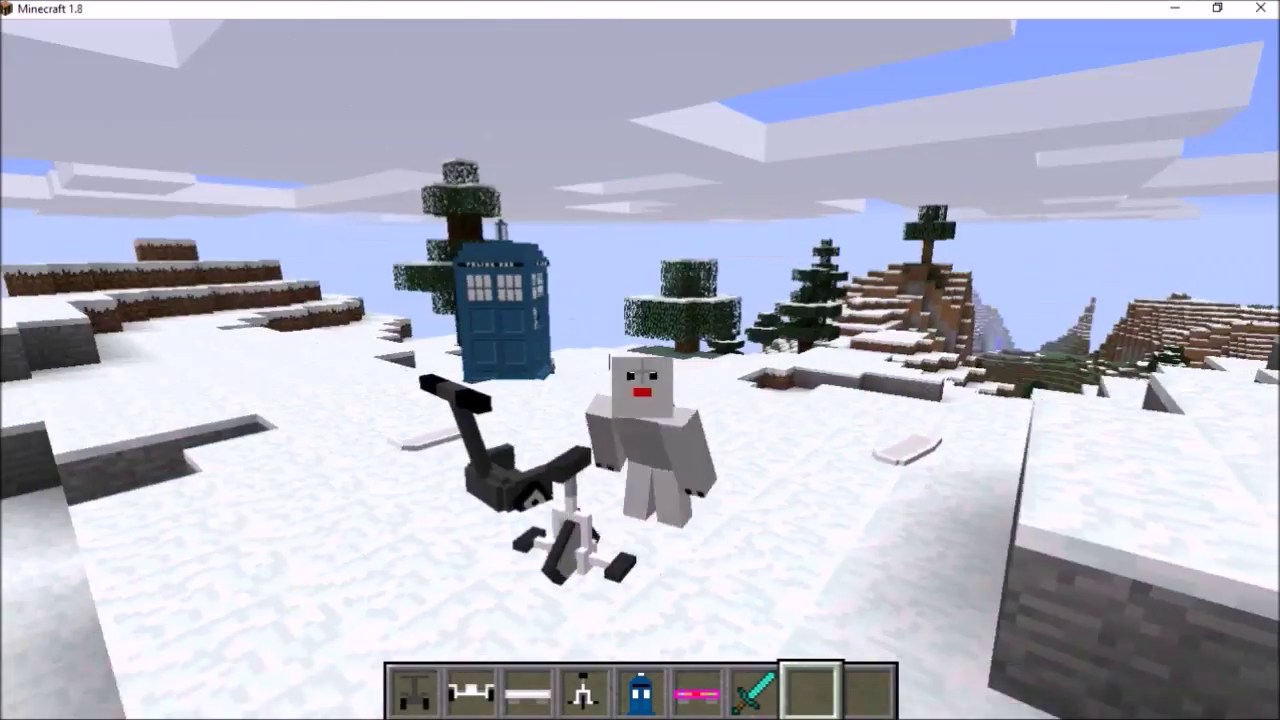
{"action": "key", "text": "F5"}
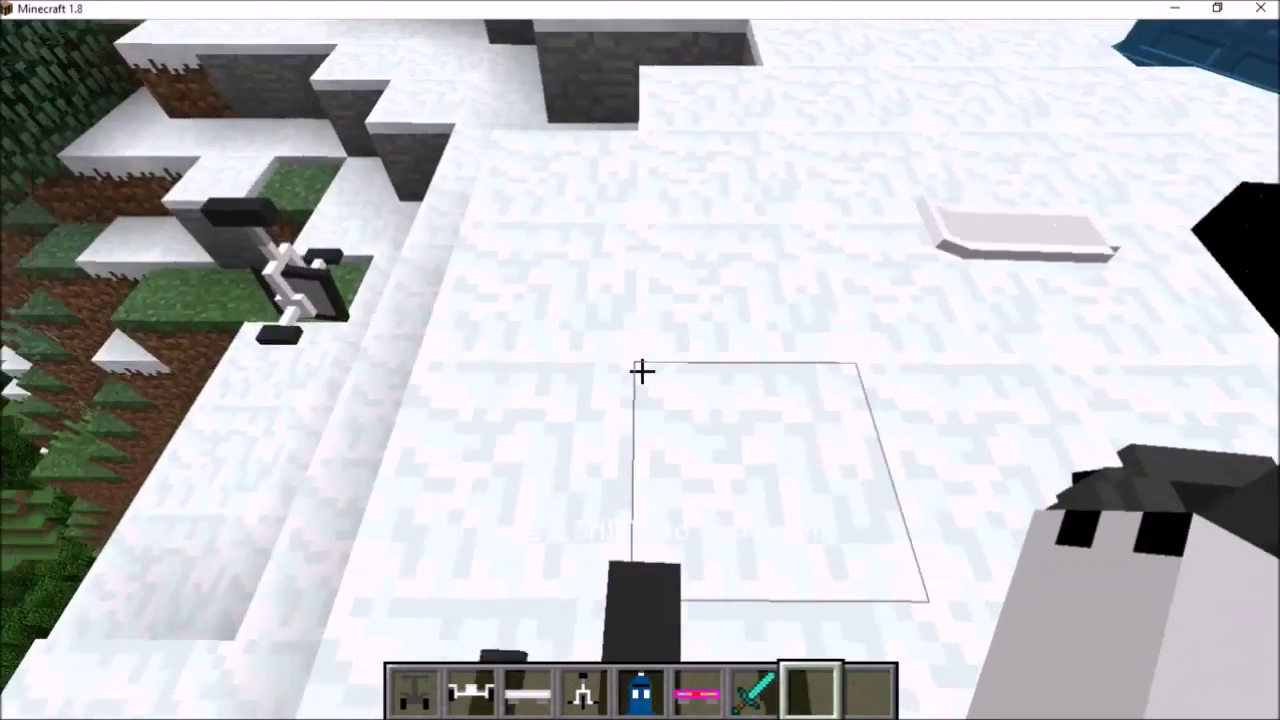
{"action": "right_click", "coordinate": [640, 370]}
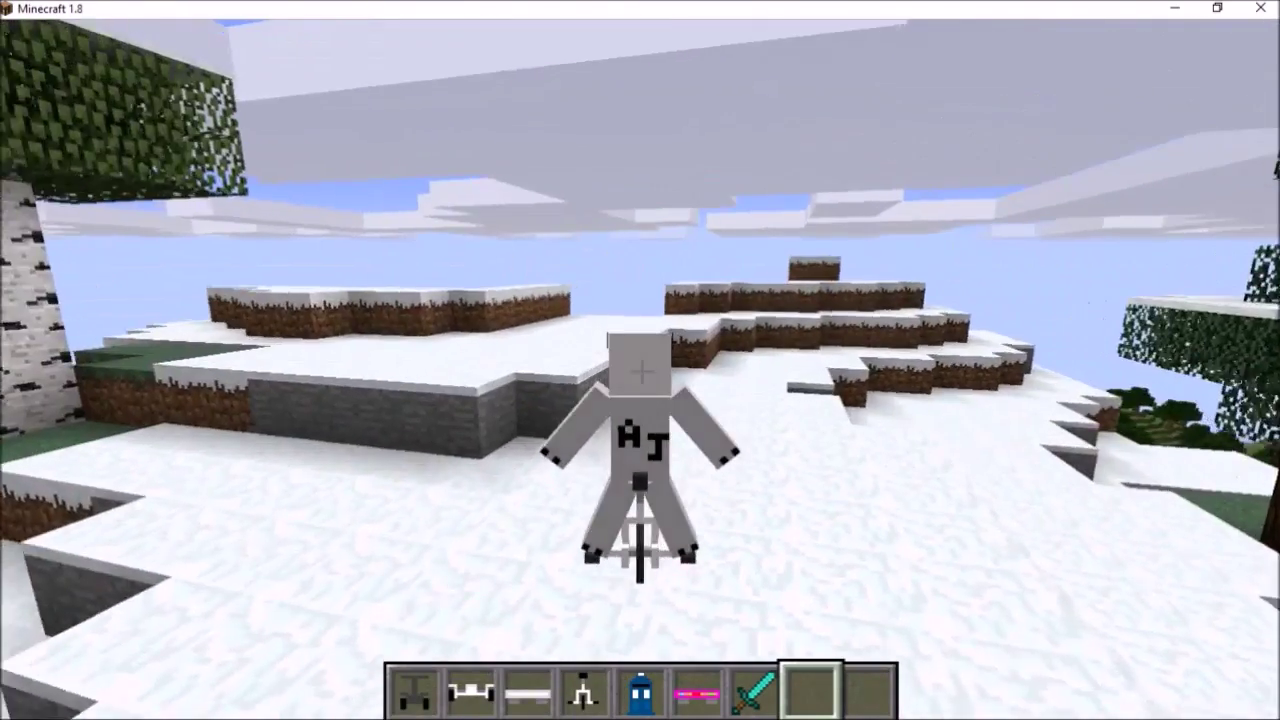
{"action": "key", "text": "F5"}
{"action": "key", "text": "F5"}
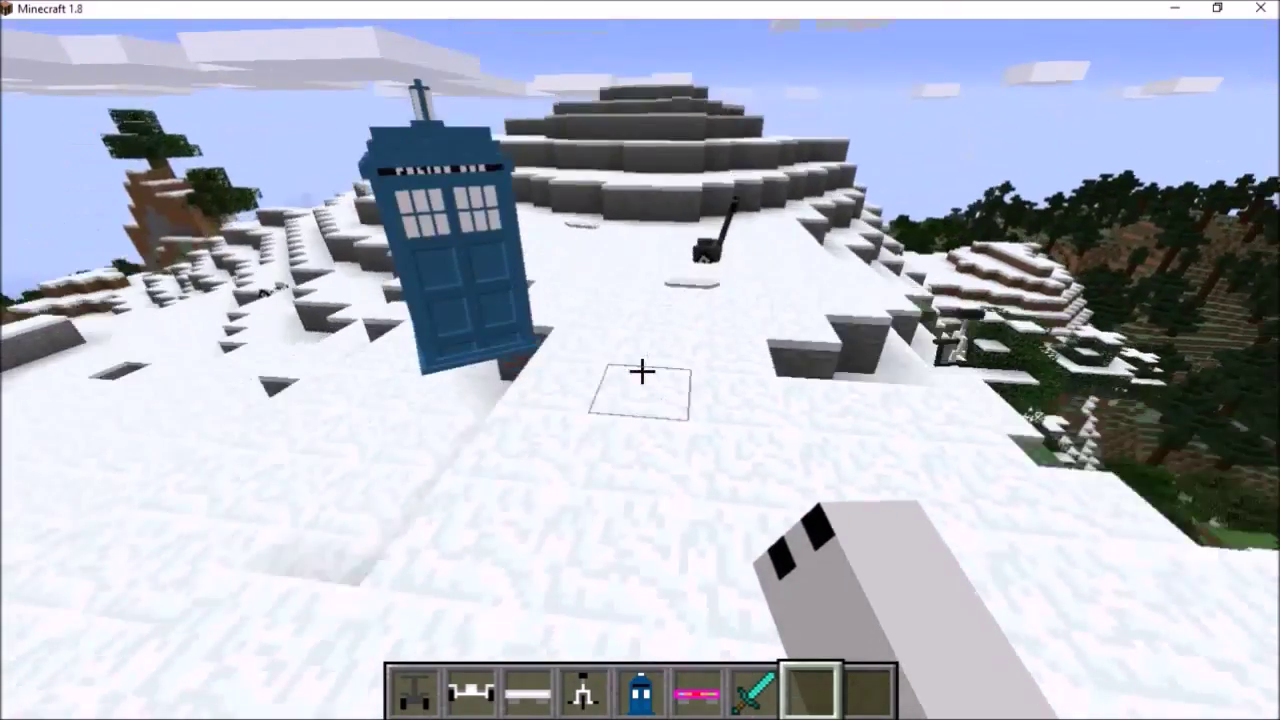
Head to the hill, mount the nearby vehicle, and set a second hoverboard on the snow.
{"action": "key", "text": "w"}
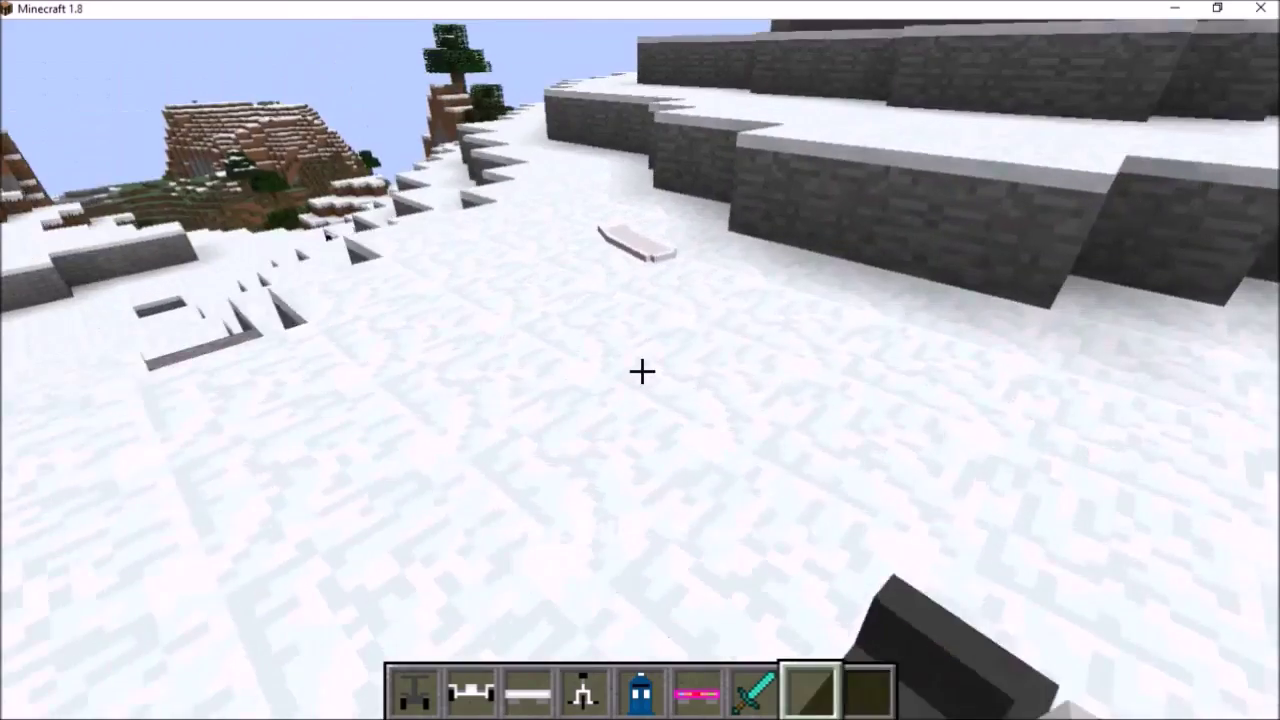
{"action": "right_click", "coordinate": [641, 372]}
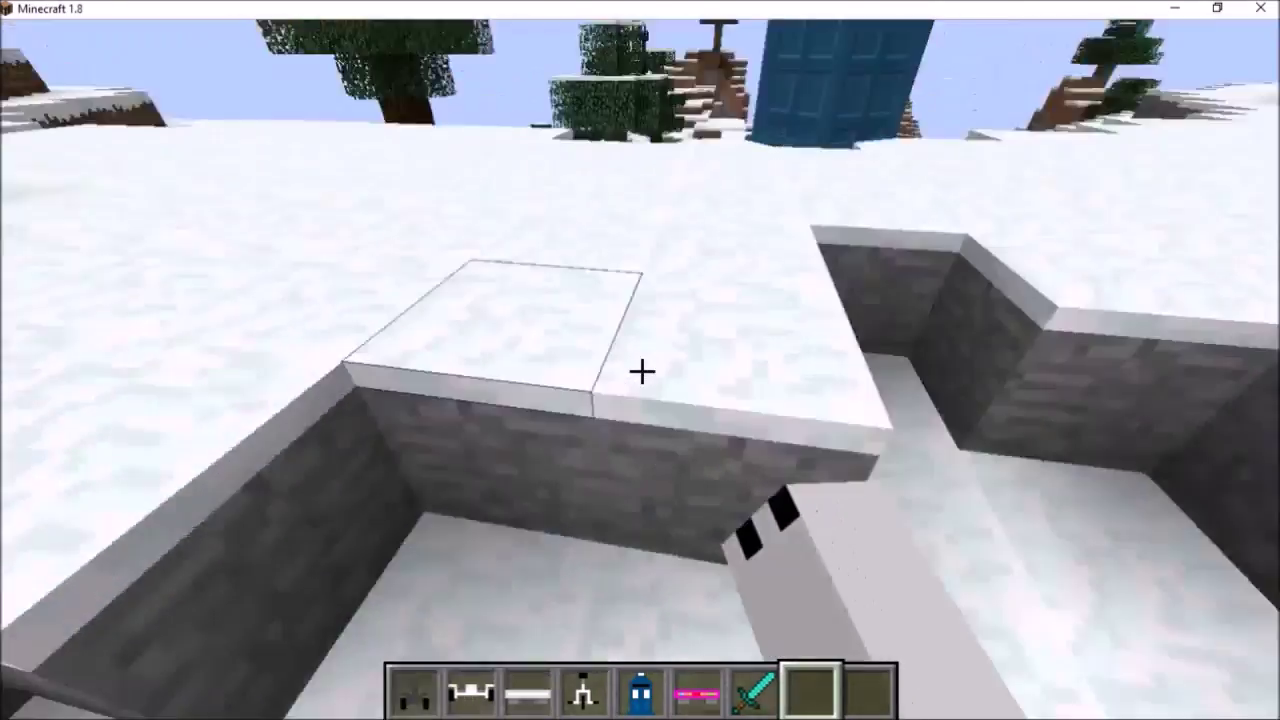
{"action": "scroll", "coordinate": [641, 372], "scroll_direction": "down", "scroll_amount": 3}
{"action": "scroll", "coordinate": [641, 372], "scroll_direction": "down", "scroll_amount": 3}
{"action": "scroll", "coordinate": [641, 372], "scroll_direction": "down", "scroll_amount": 1}
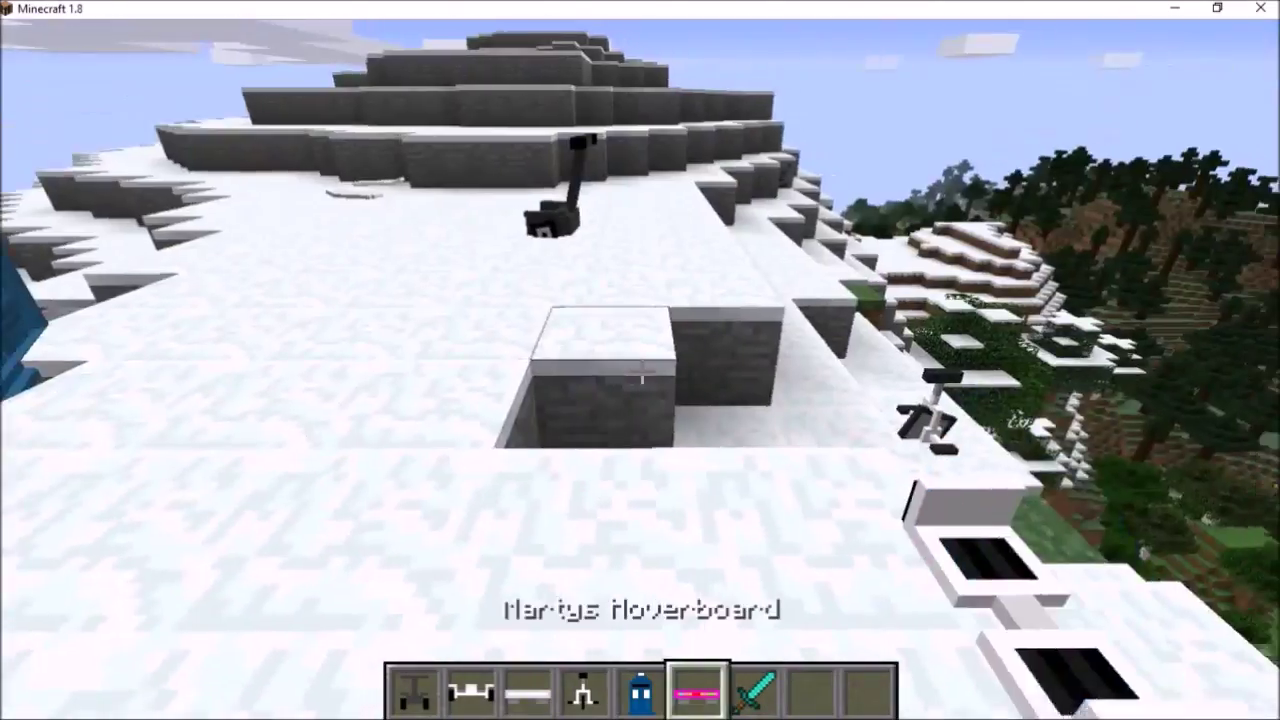
{"action": "right_click", "coordinate": [641, 372]}
{"action": "scroll", "coordinate": [641, 372], "scroll_direction": "down", "scroll_amount": 1}
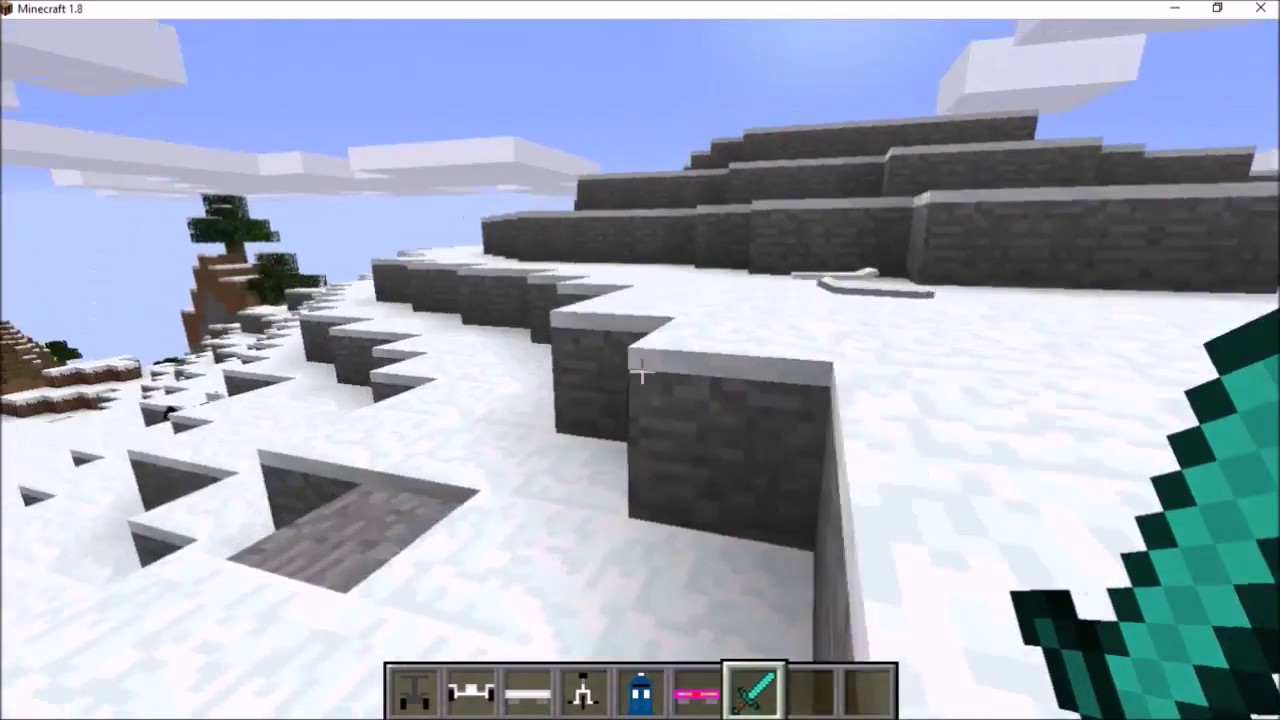
{"action": "key", "text": "w"}
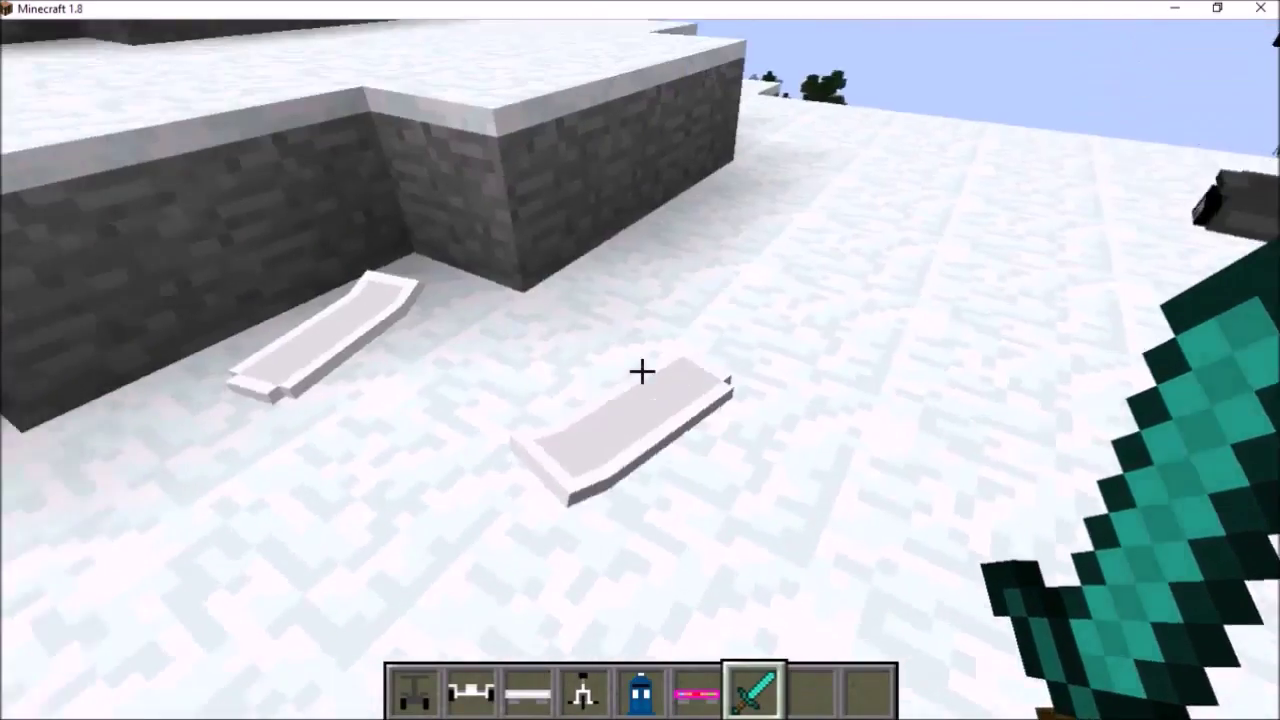
Mount the hoverboard, check the inventory and third-person view, then browse the creative catalogue.
{"action": "right_click", "coordinate": [640, 372]}
{"action": "key", "text": "e"}
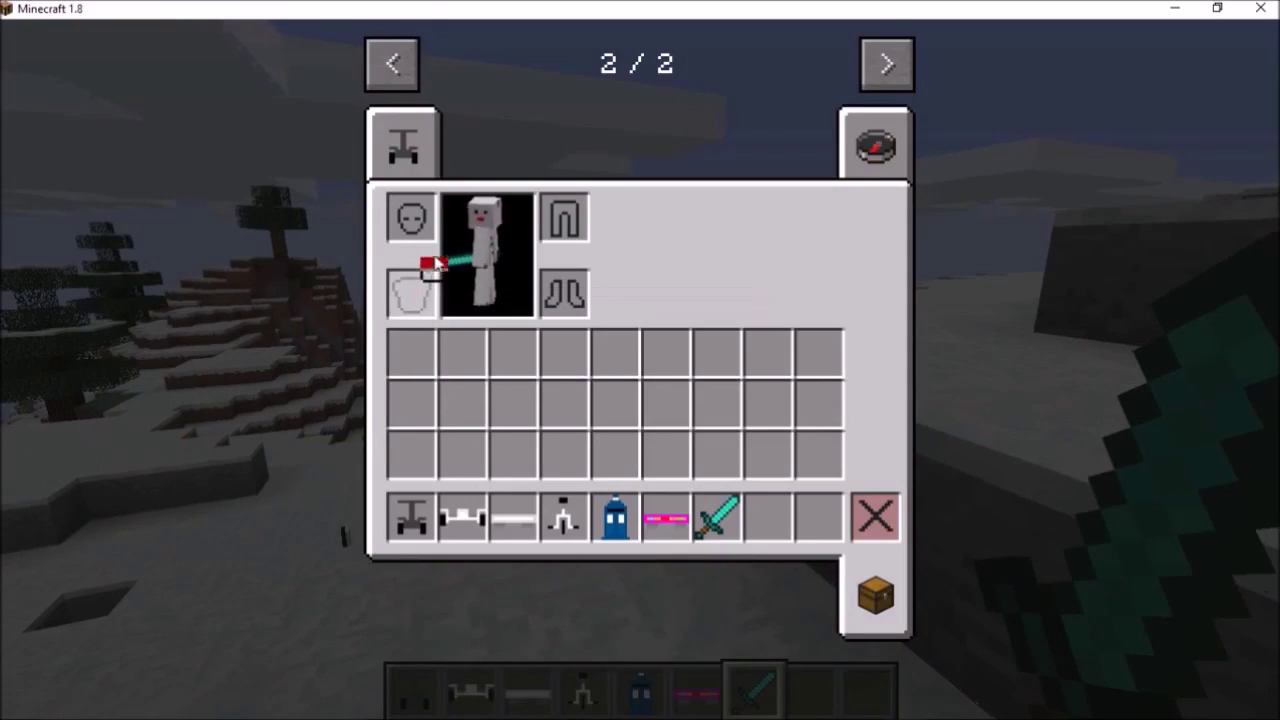
{"action": "key", "text": "e"}
{"action": "key", "text": "F5"}
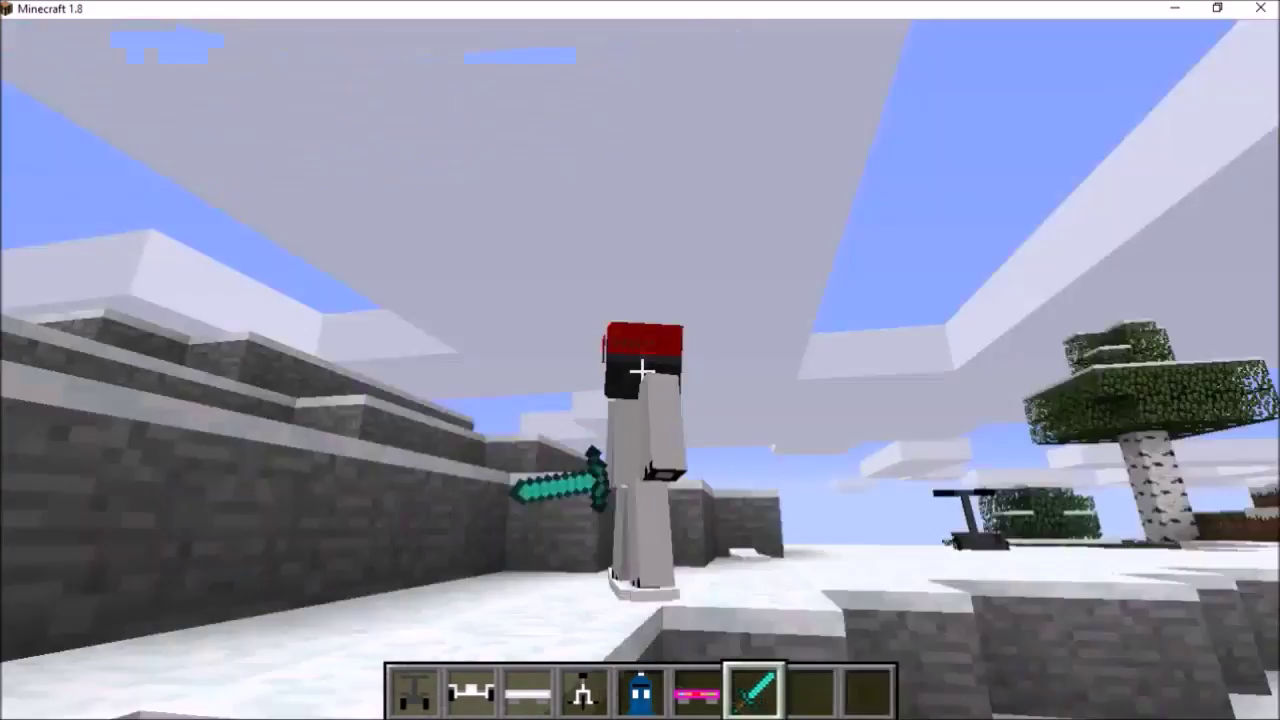
{"action": "key", "text": "e"}
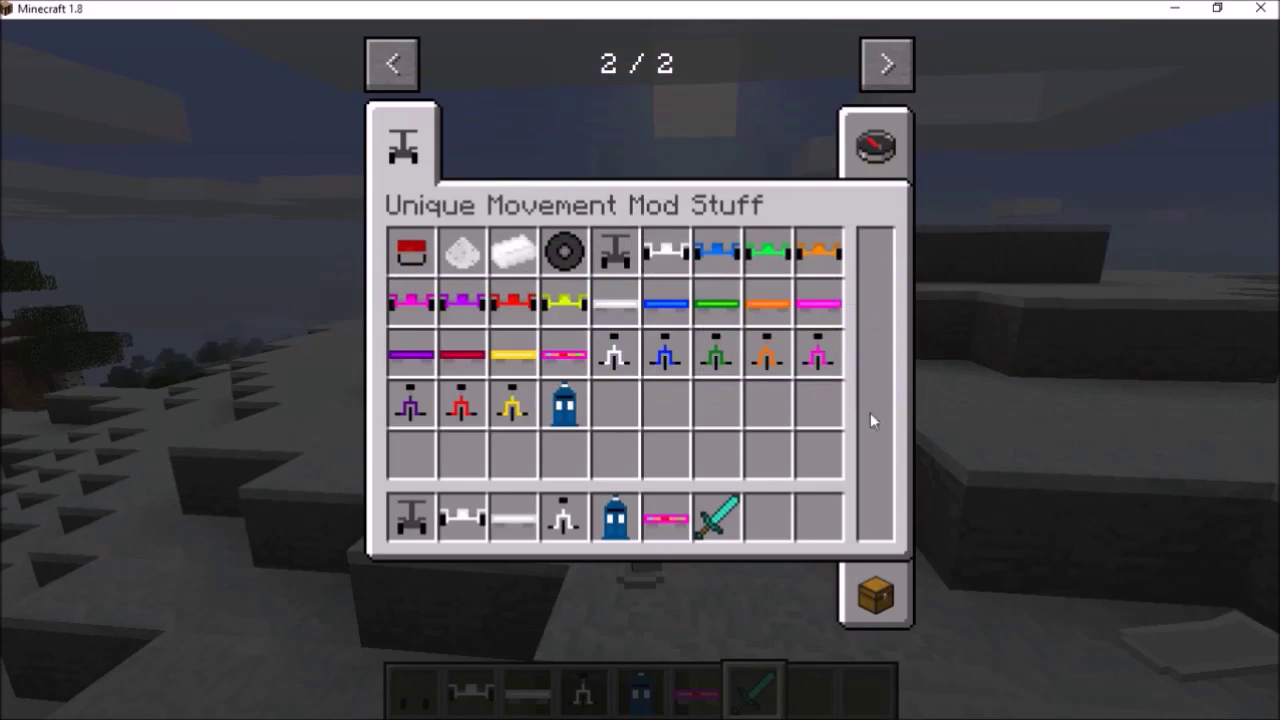
{"action": "key", "text": "e"}
Select the pink hoverboard, step off the white one, and walk across the snow.
{"action": "key", "text": "F5"}
{"action": "key", "text": "6"}
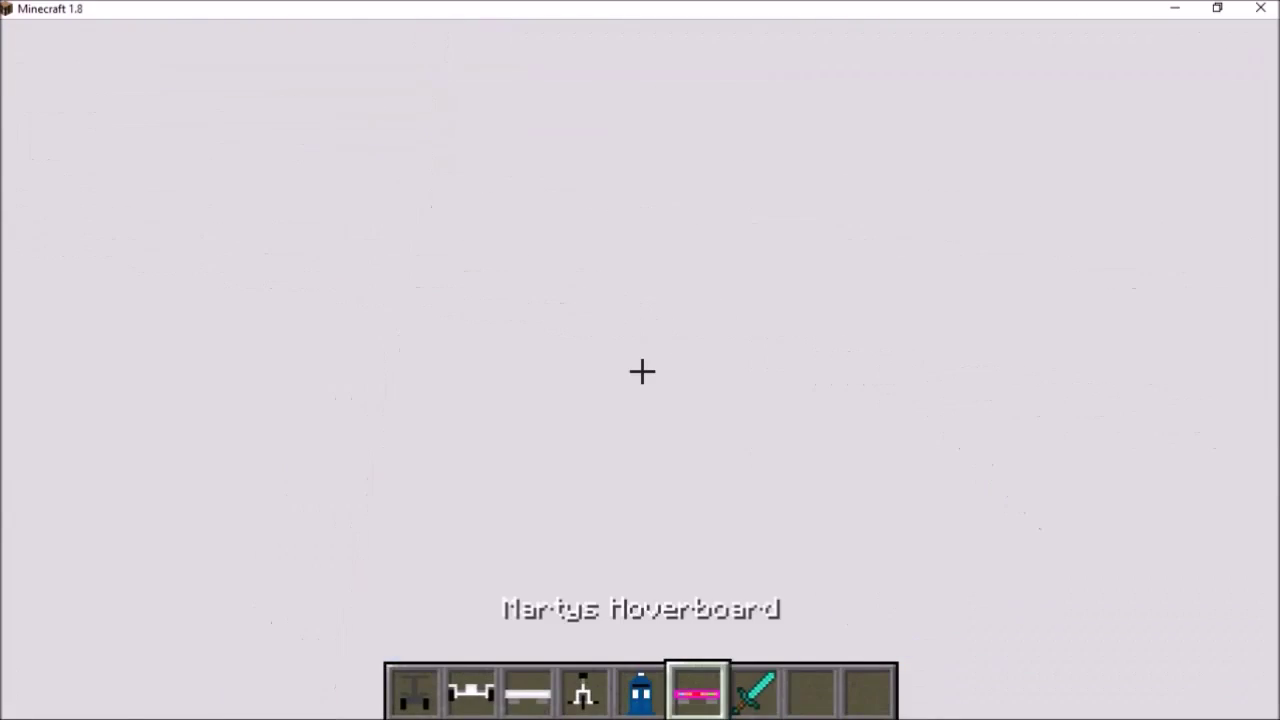
{"action": "key", "text": "F5"}
{"action": "key", "text": "F5"}
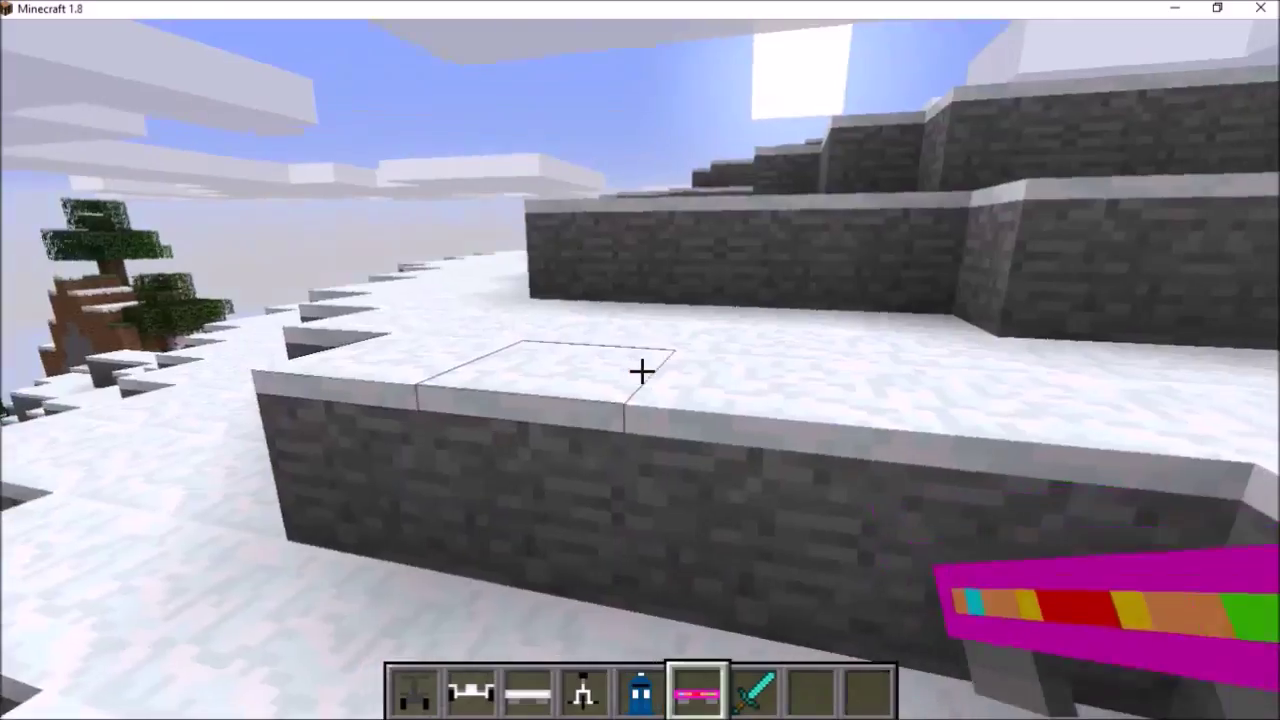
{"action": "right_click", "coordinate": [640, 360]}
{"action": "key", "text": "w"}
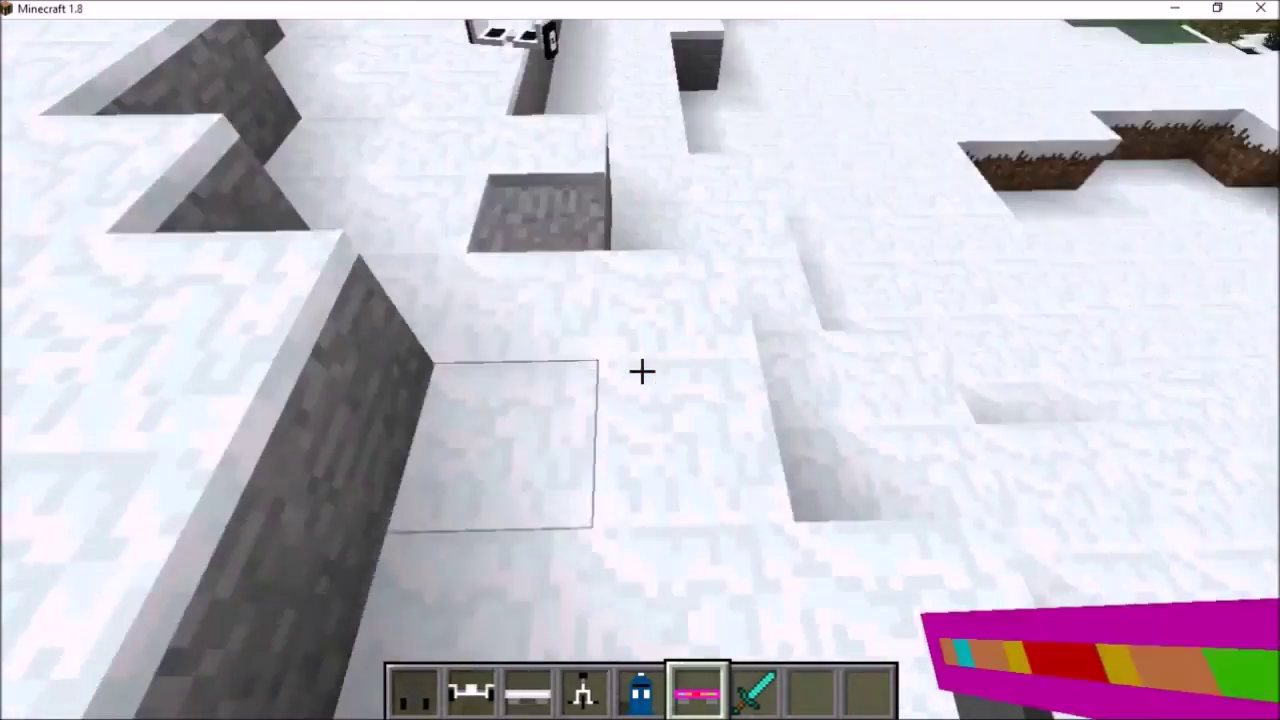
{"action": "key", "text": "w"}
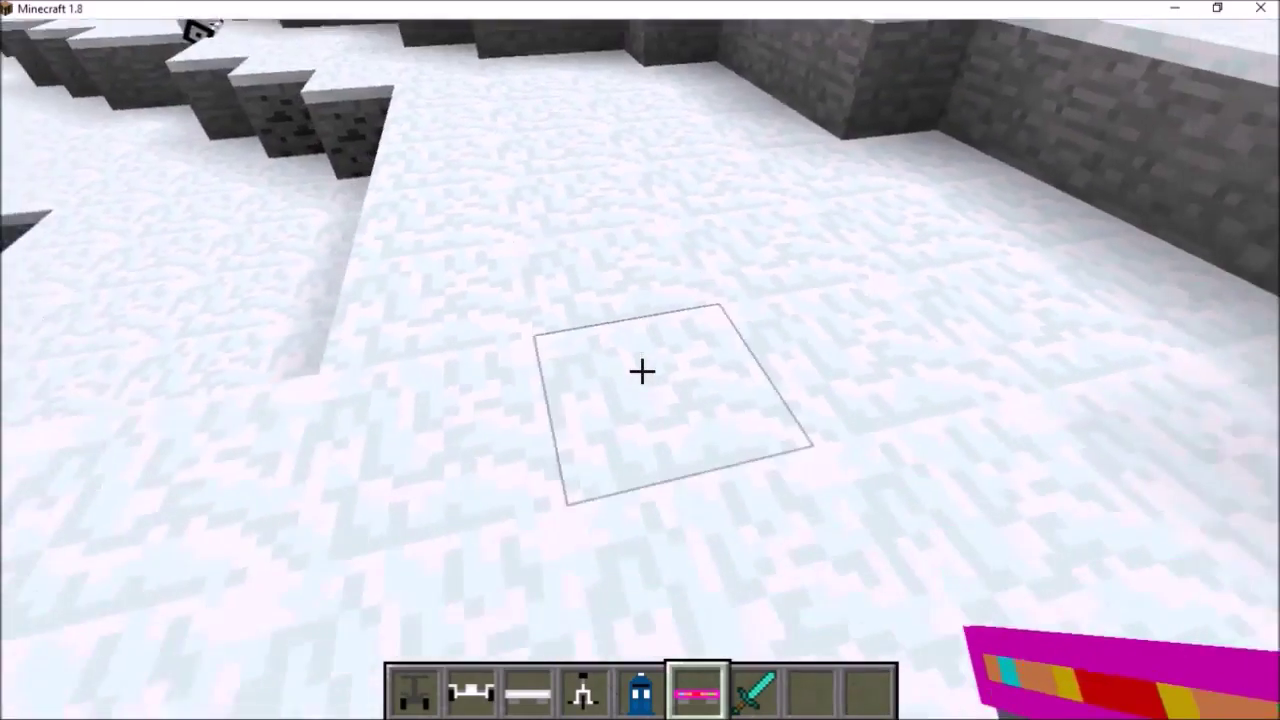
Place and ride the pink hoverboard, then board the white board and climb a snow block.
{"action": "right_click", "coordinate": [641, 371]}
{"action": "scroll", "coordinate": [641, 371], "scroll_direction": "up", "scroll_amount": 2}
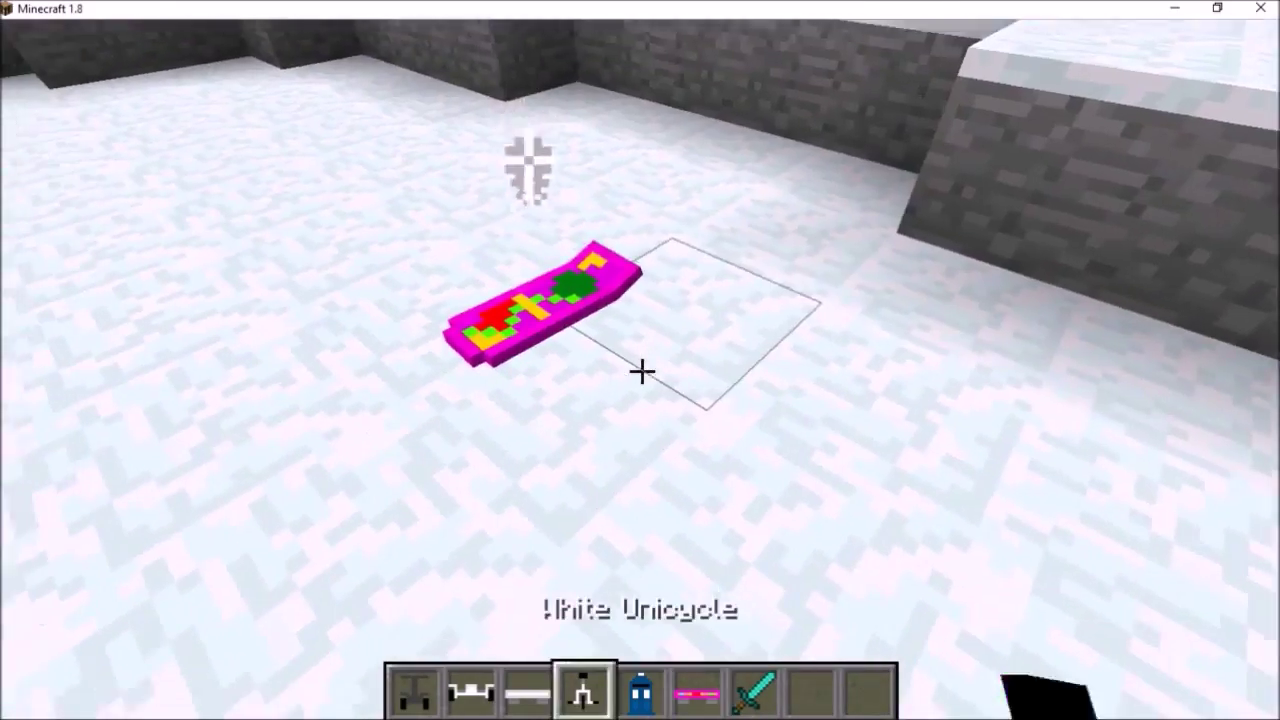
{"action": "scroll", "coordinate": [641, 371], "scroll_direction": "down", "scroll_amount": 2}
{"action": "scroll", "coordinate": [641, 371], "scroll_direction": "down", "scroll_amount": 1}
{"action": "scroll", "coordinate": [641, 371], "scroll_direction": "down", "scroll_amount": 1}
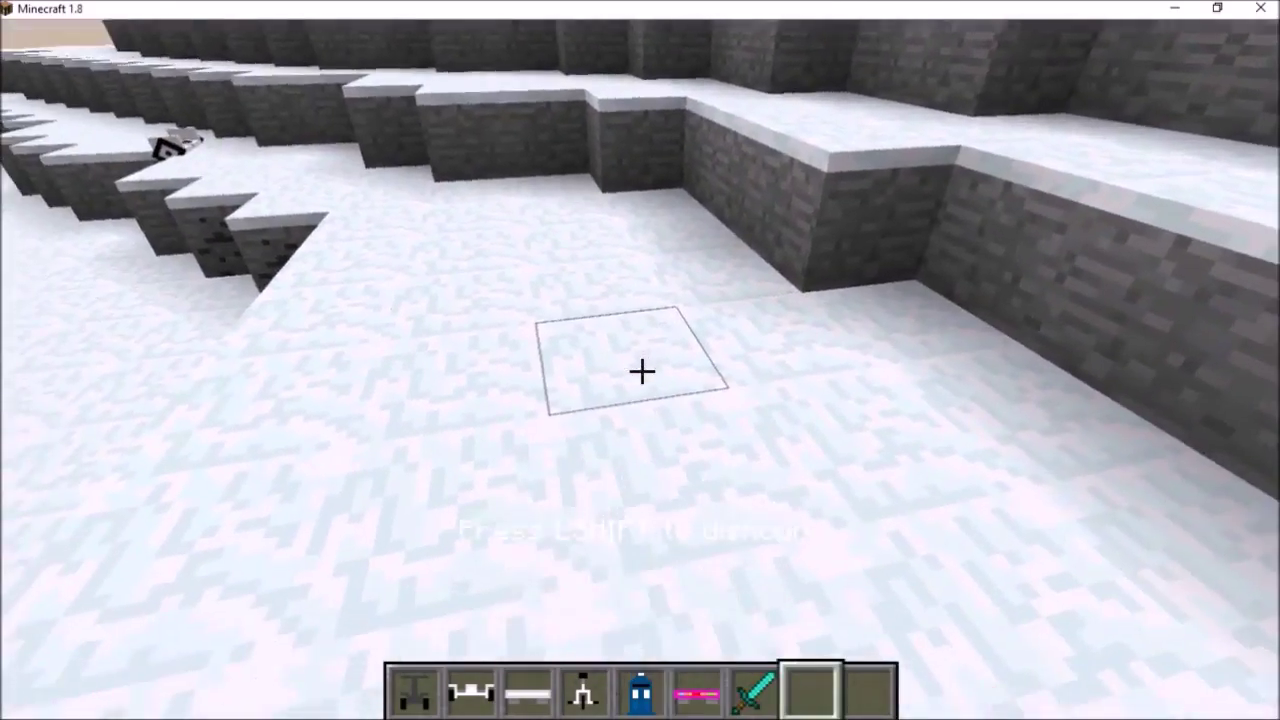
{"action": "right_click", "coordinate": [641, 371]}
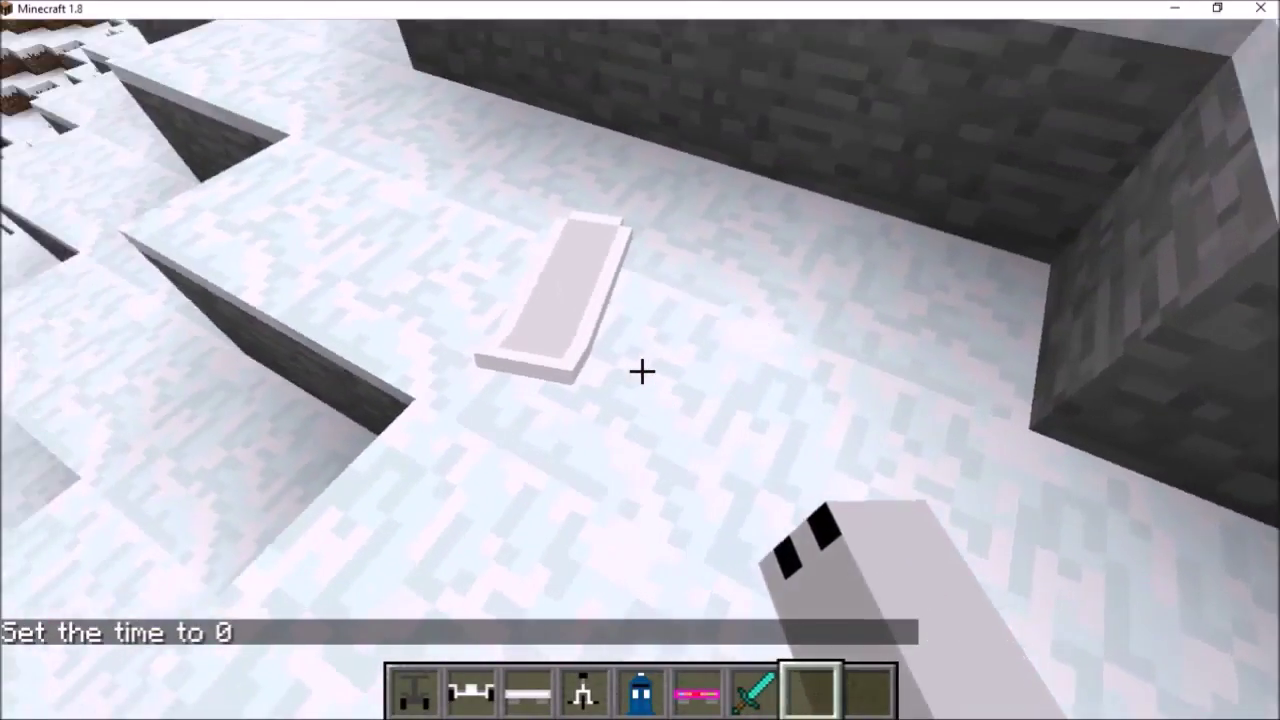
{"action": "right_click", "coordinate": [641, 371]}
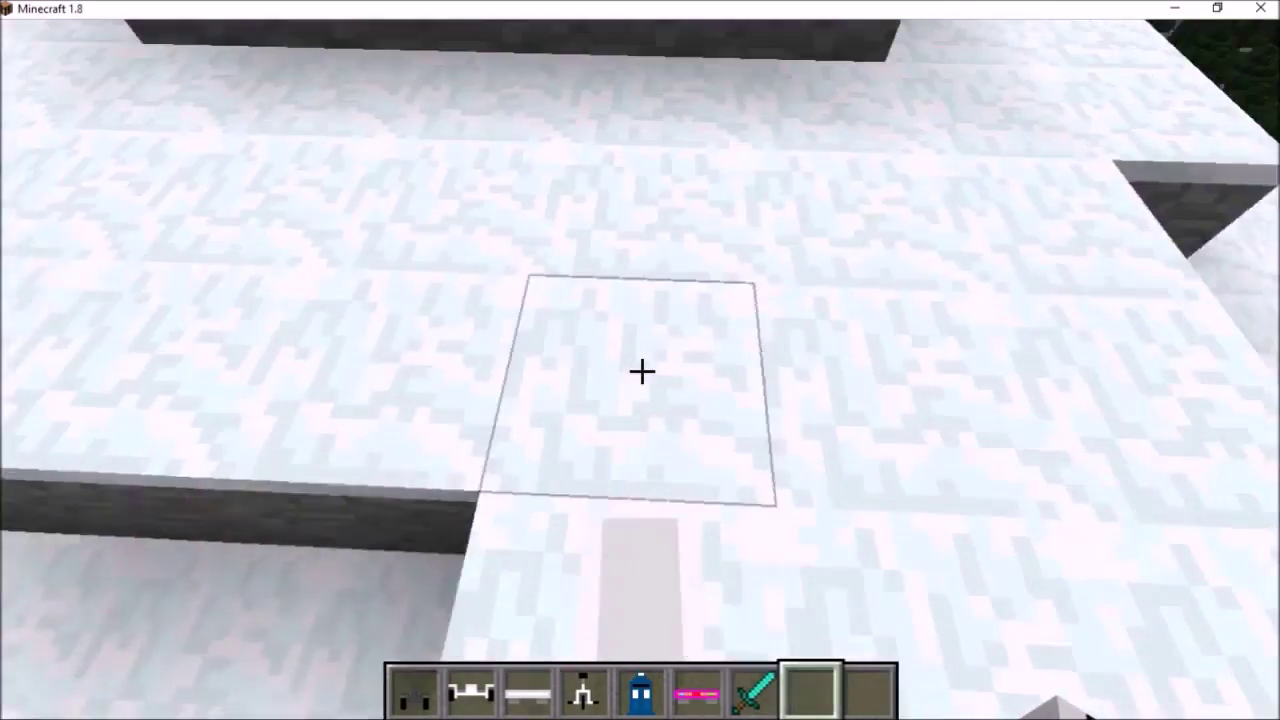
{"action": "key", "text": "space"}
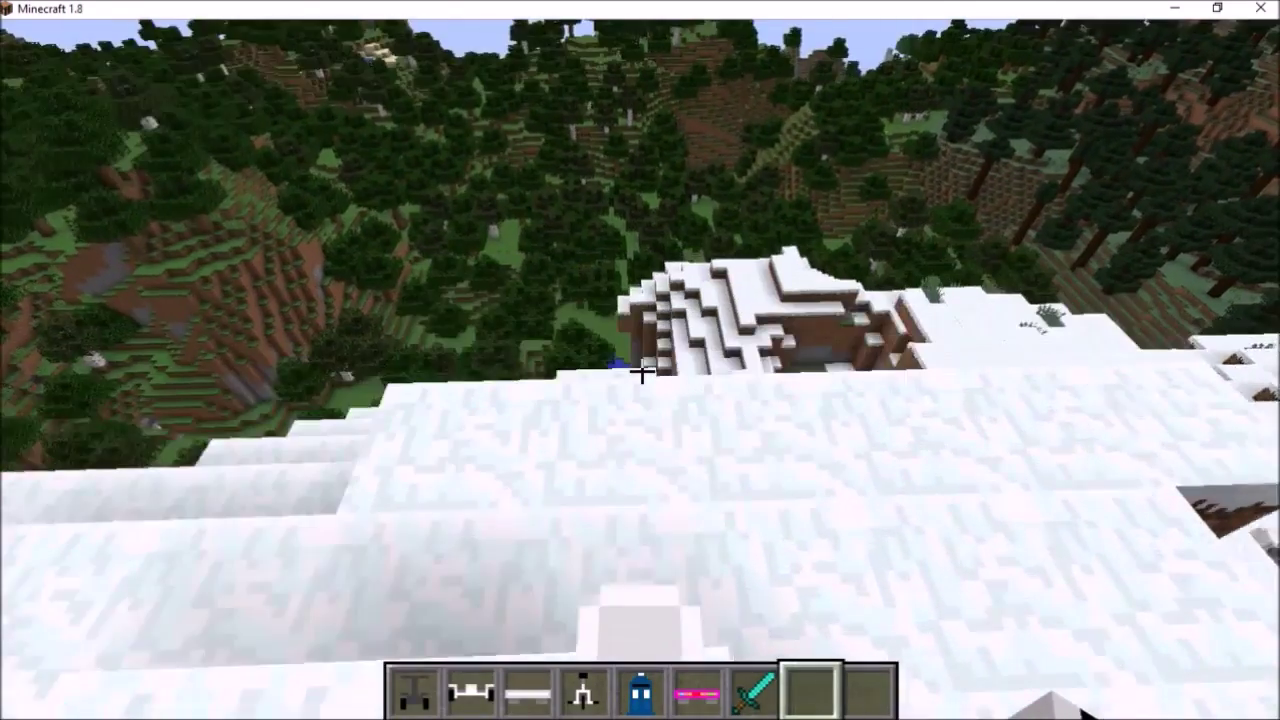
Place a long white board on the snow, get on it, and get off again.
{"action": "right_click", "coordinate": [641, 369]}
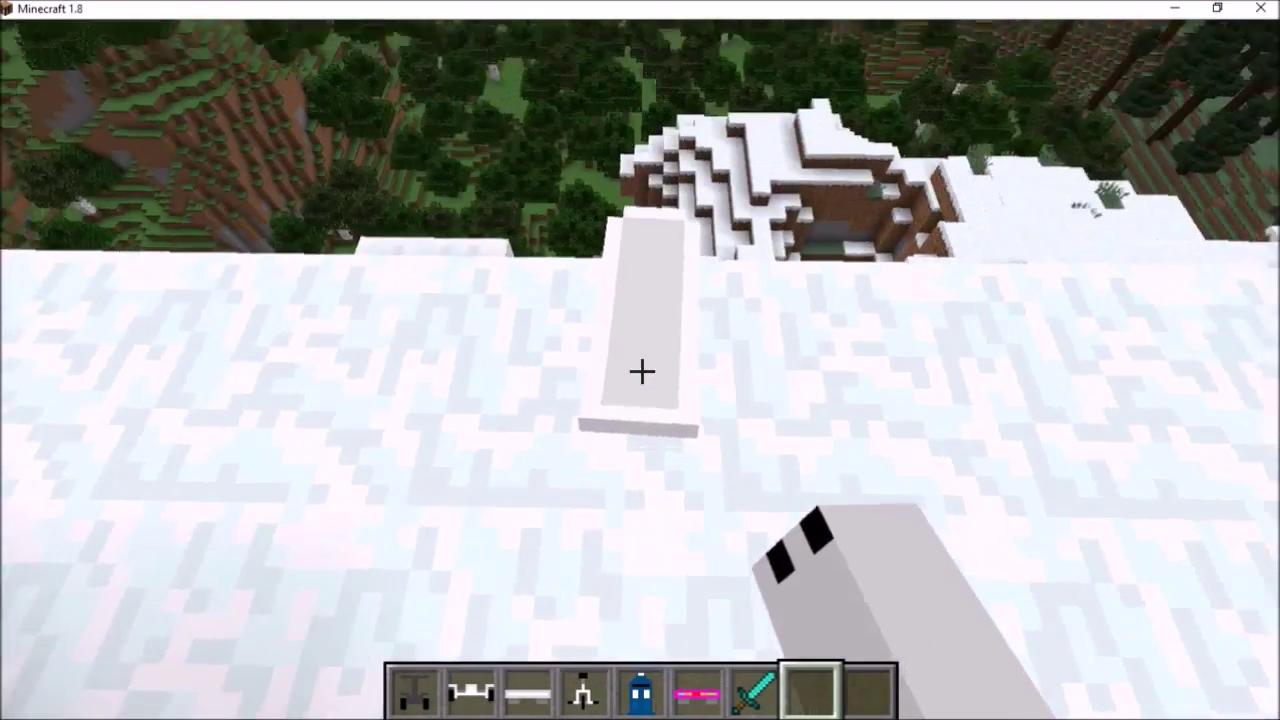
{"action": "right_click", "coordinate": [641, 371]}
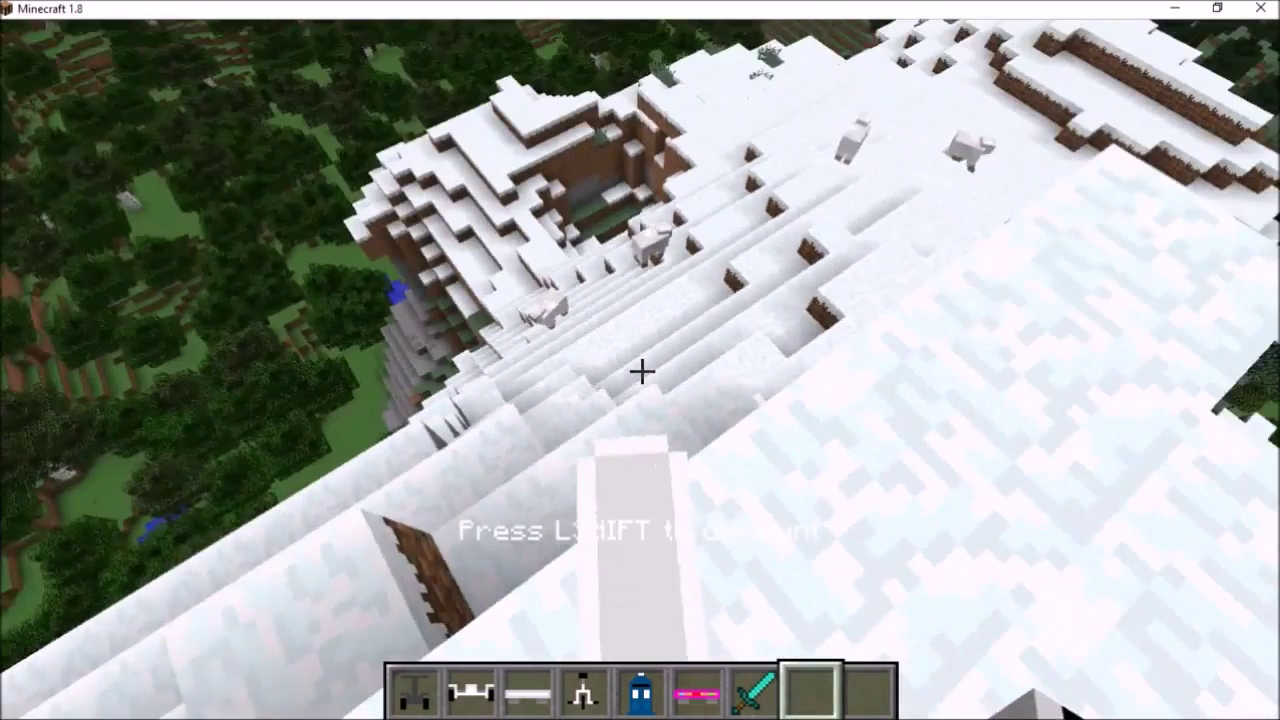
{"action": "key", "text": "shift"}
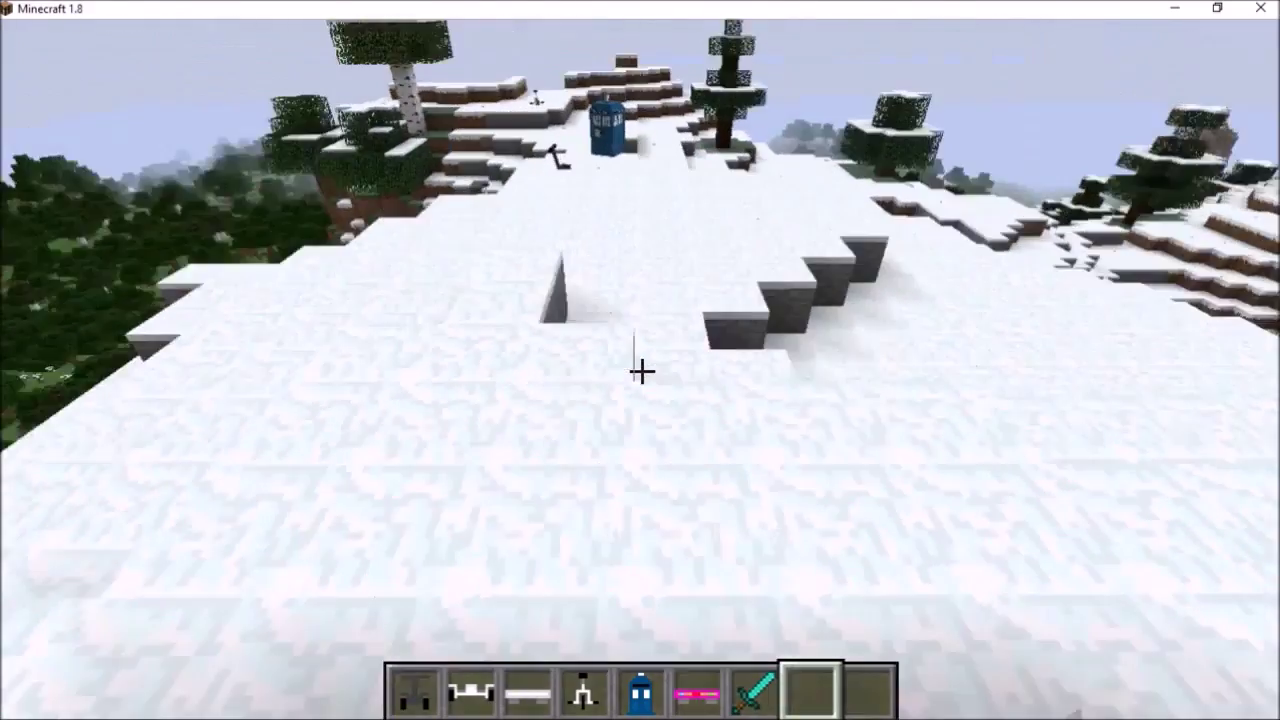
Travel through the valley to the stone hillside and the sheep on the cliff.
{"action": "key", "text": "w"}
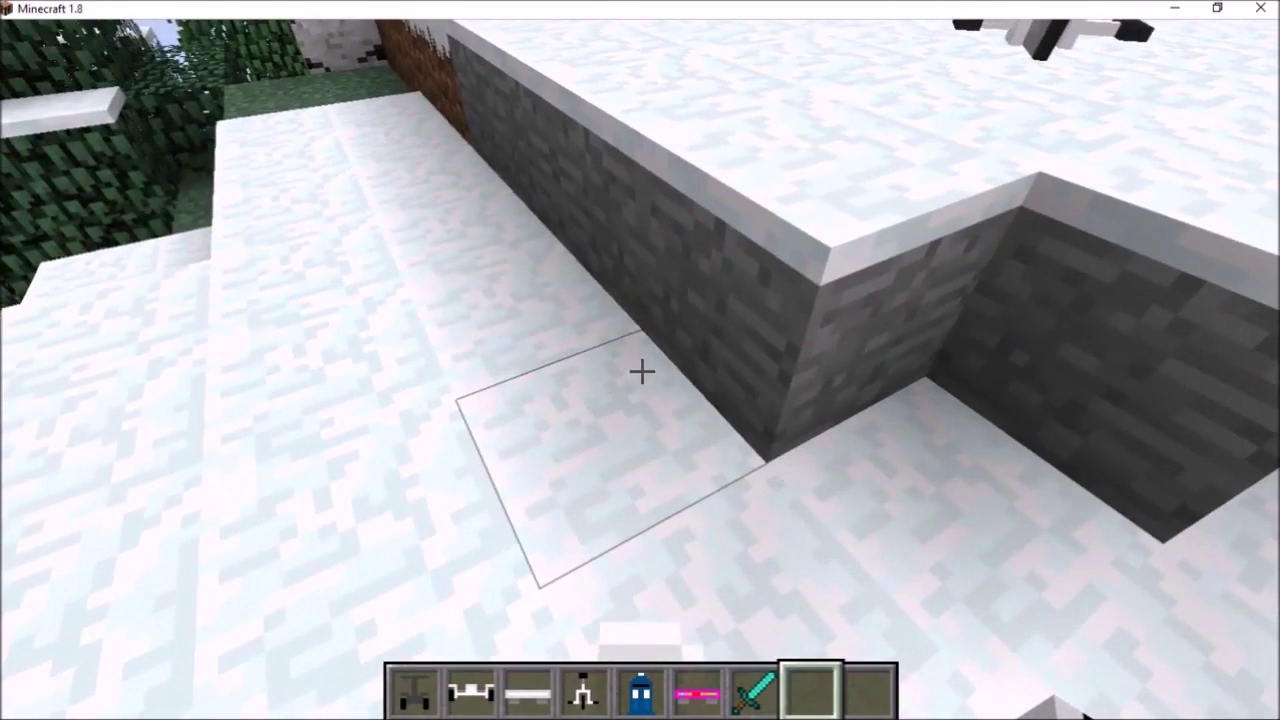
{"action": "key", "text": "w"}
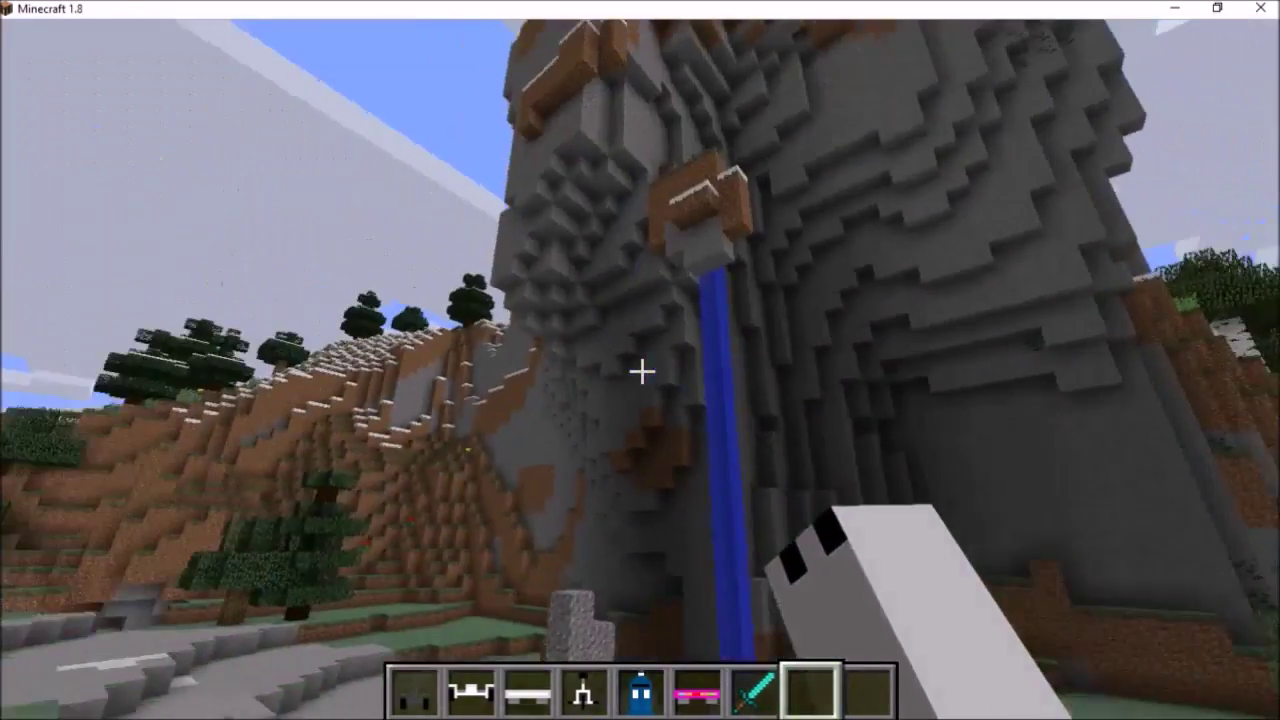
{"action": "key", "text": "w"}
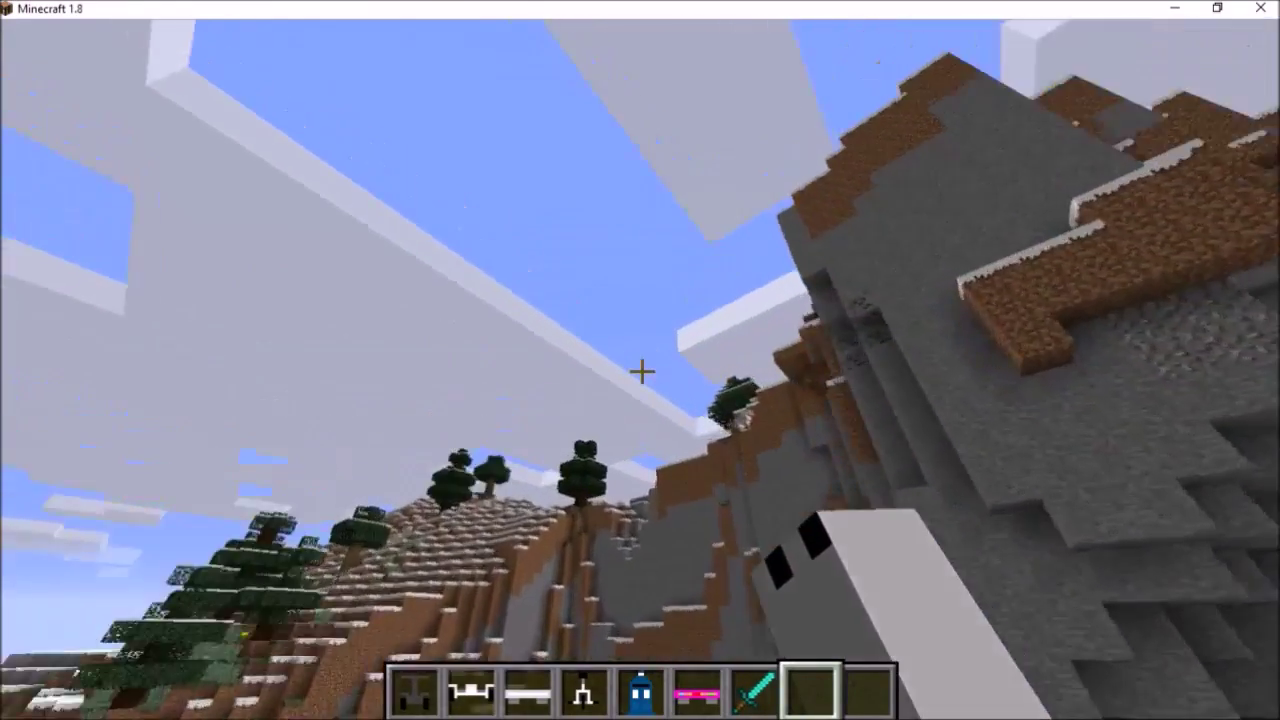
{"action": "key", "text": "w"}
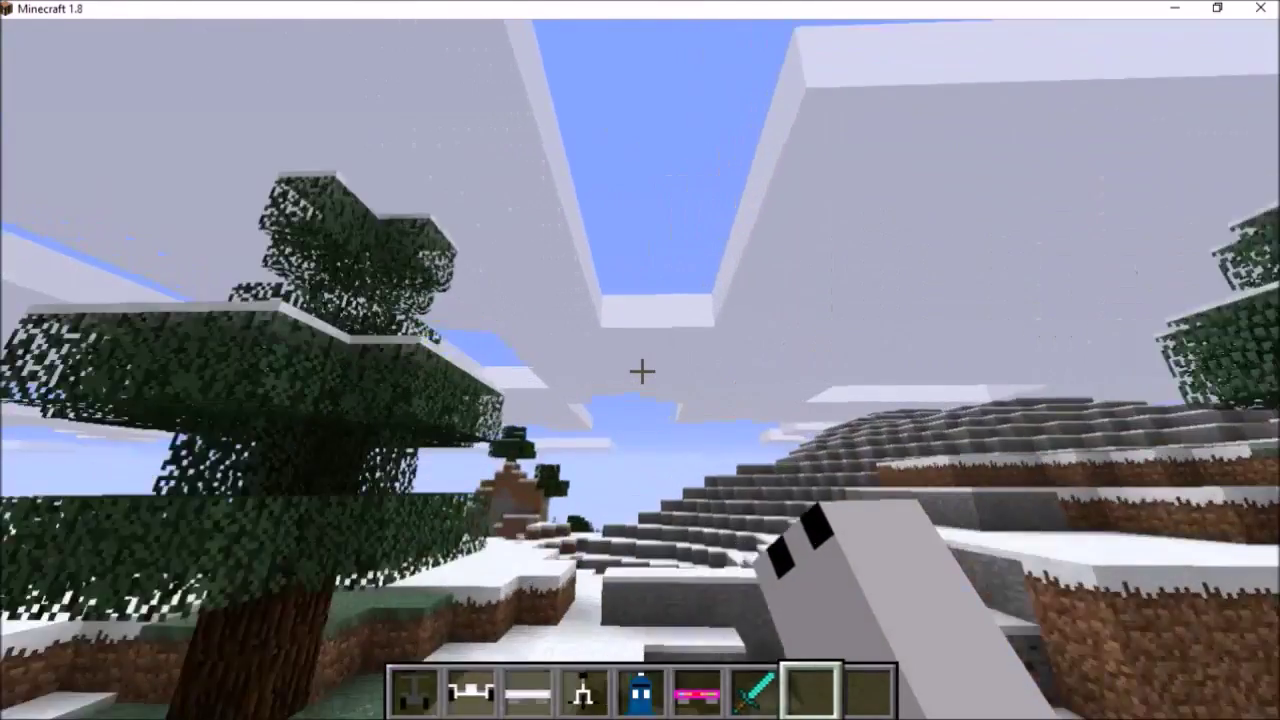
{"action": "key", "text": "w"}
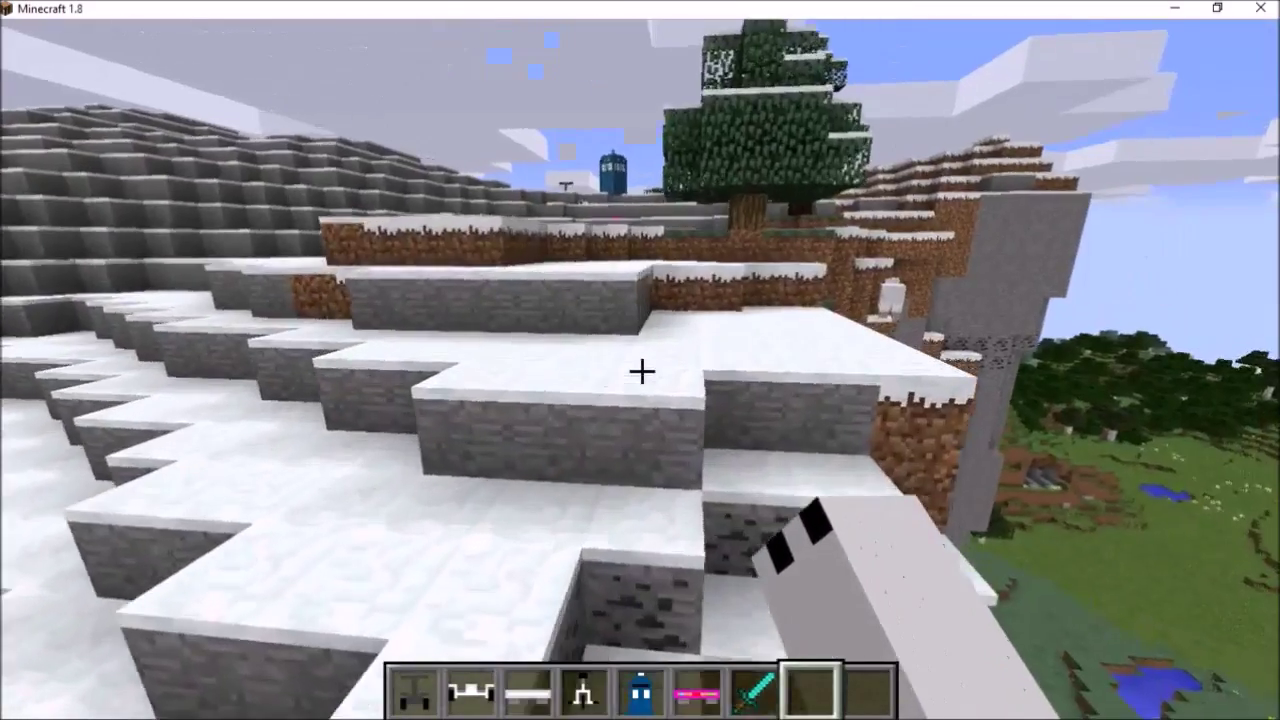
{"action": "key", "text": "w"}
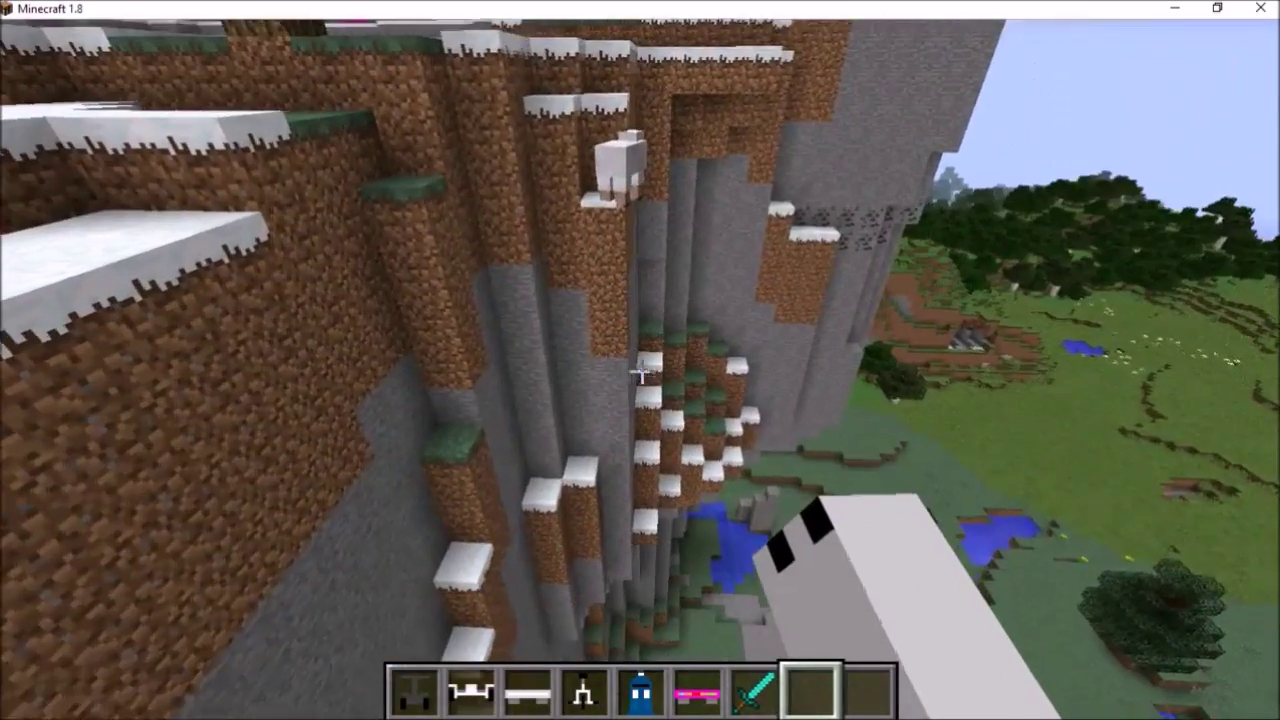
{"action": "key", "text": "w"}
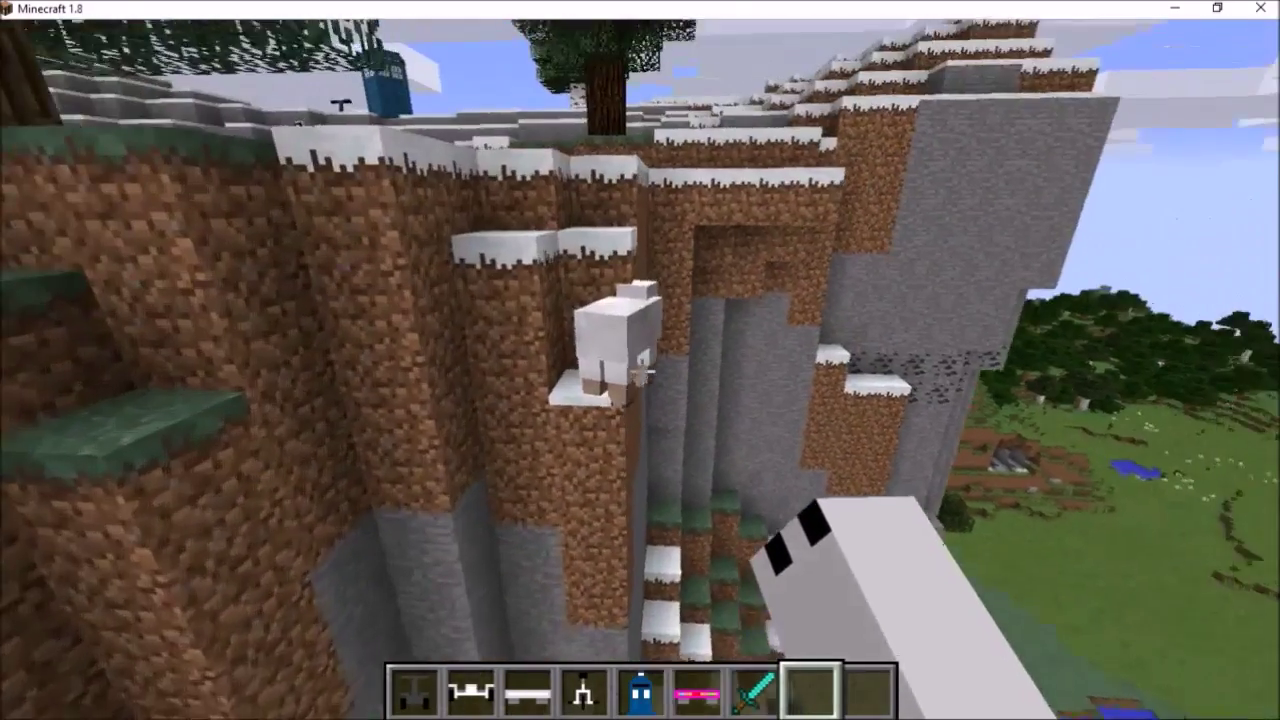
{"action": "key", "text": "w"}
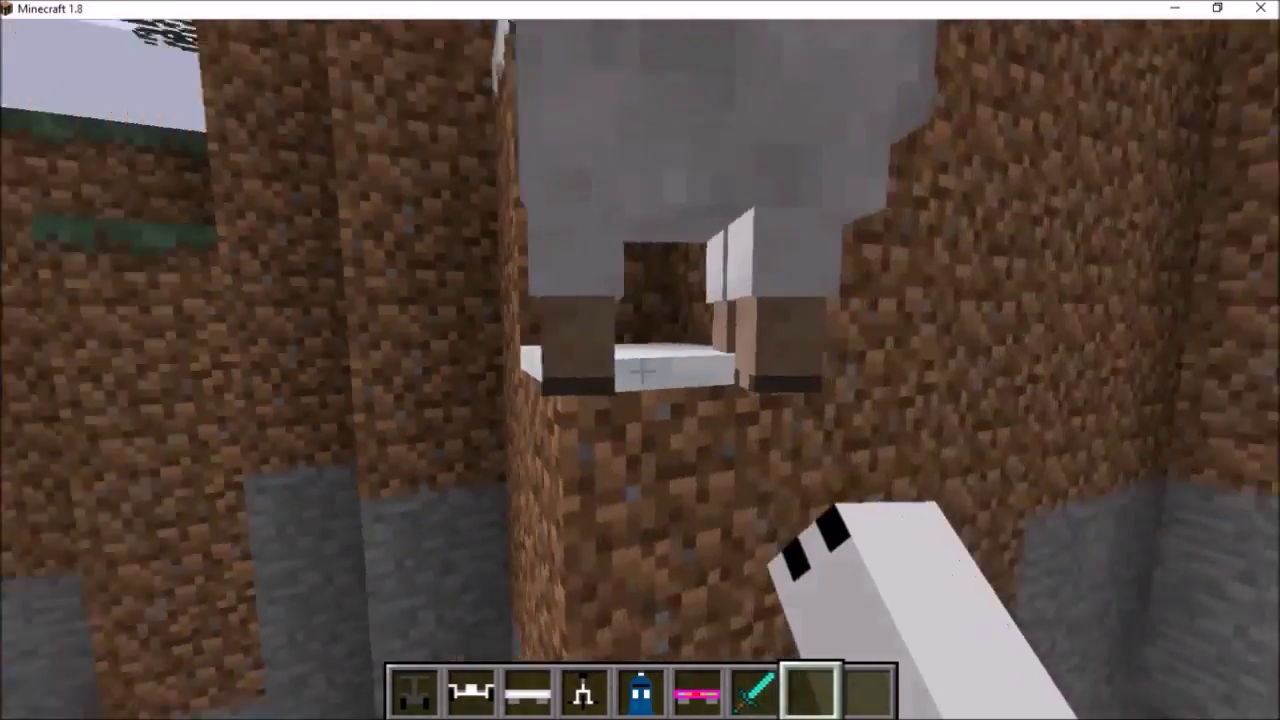
Walk past the sheep onto the snowy hilltop and break the dark segway.
{"action": "key", "text": "w"}
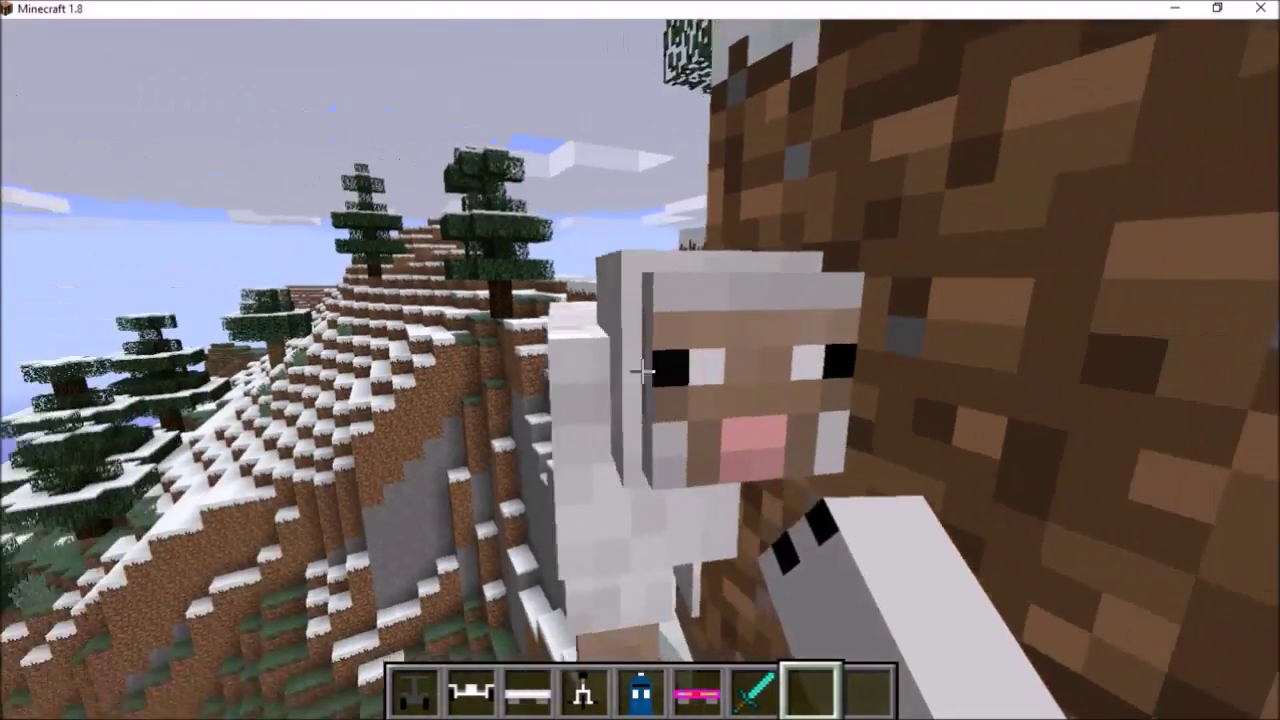
{"action": "key", "text": "w"}
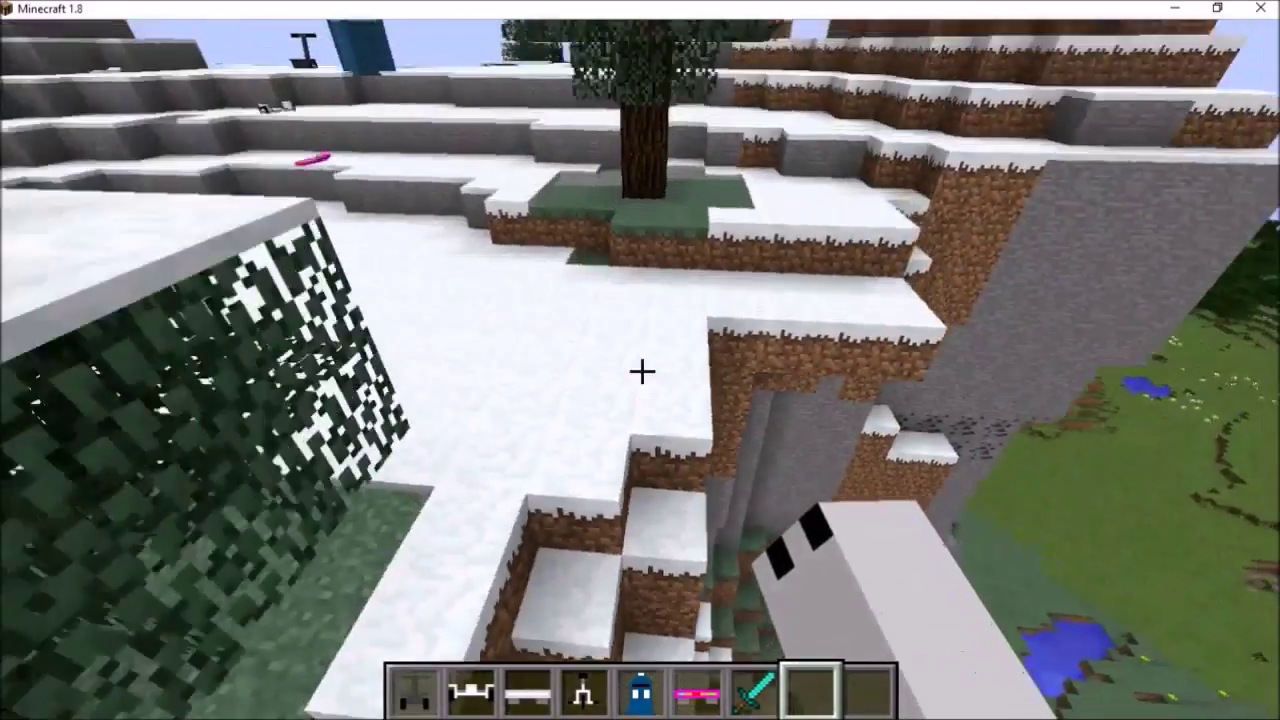
{"action": "key", "text": "w"}
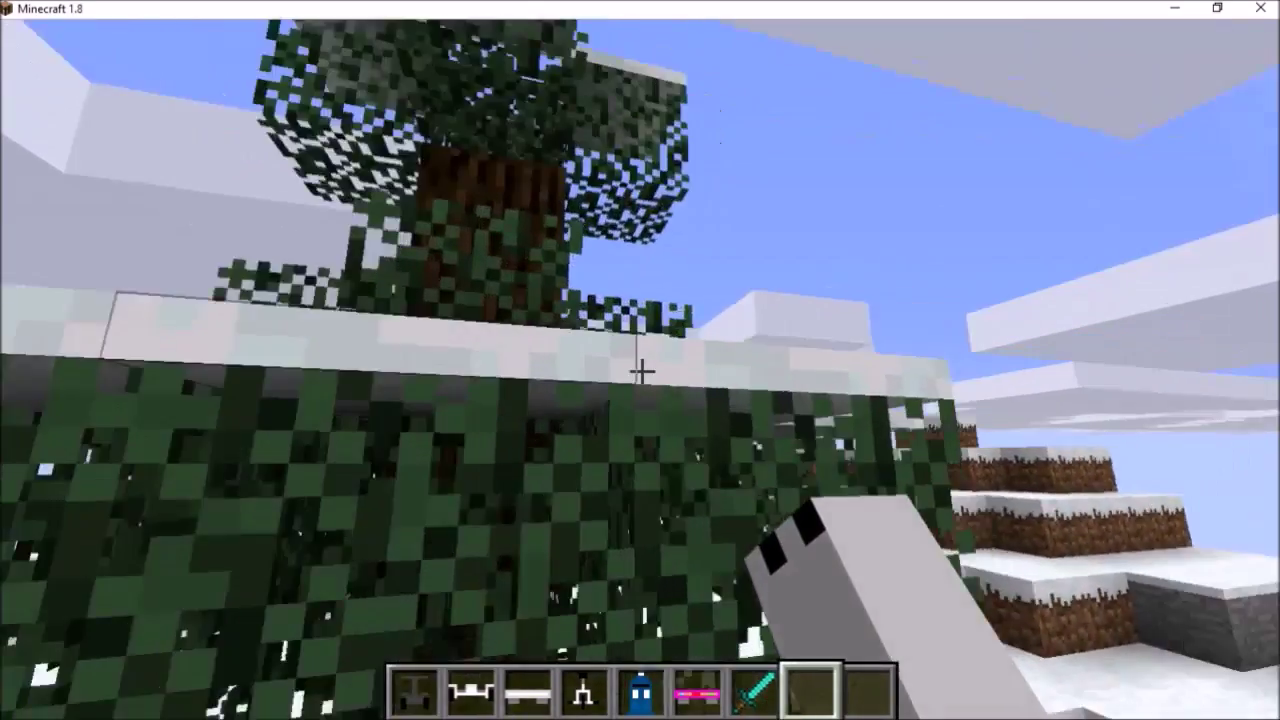
{"action": "key", "text": "w"}
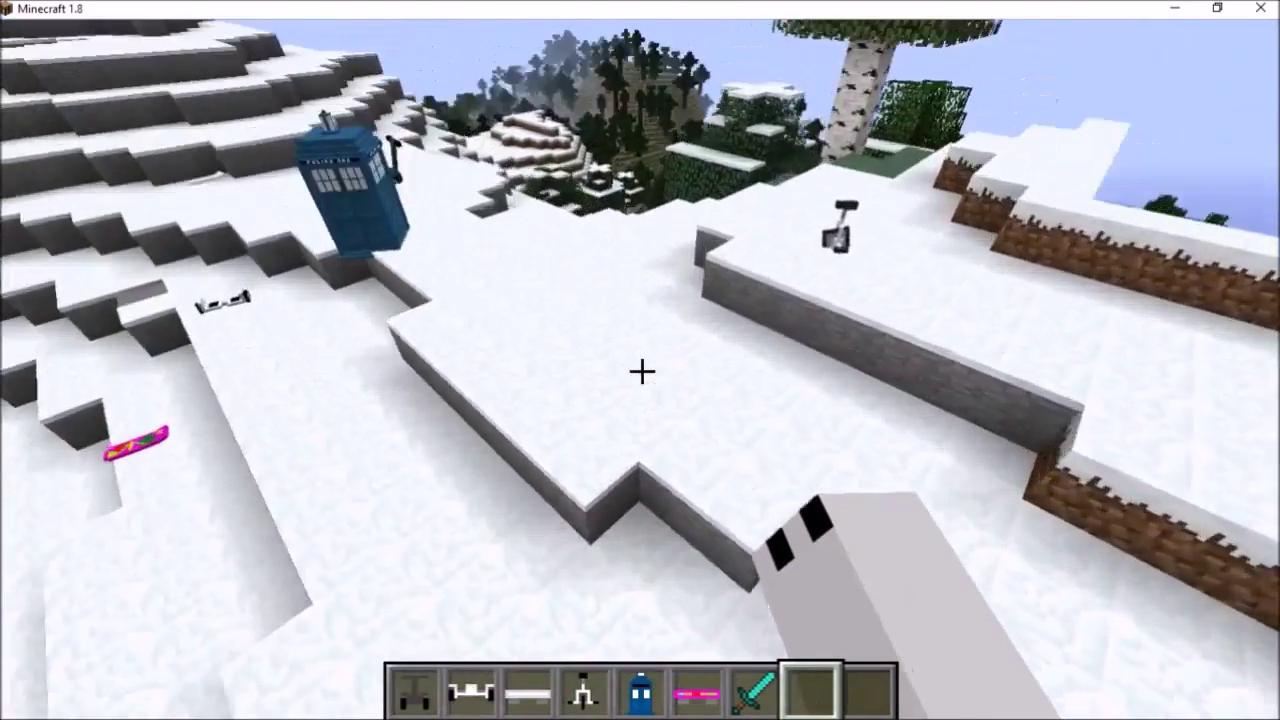
{"action": "key", "text": "w"}
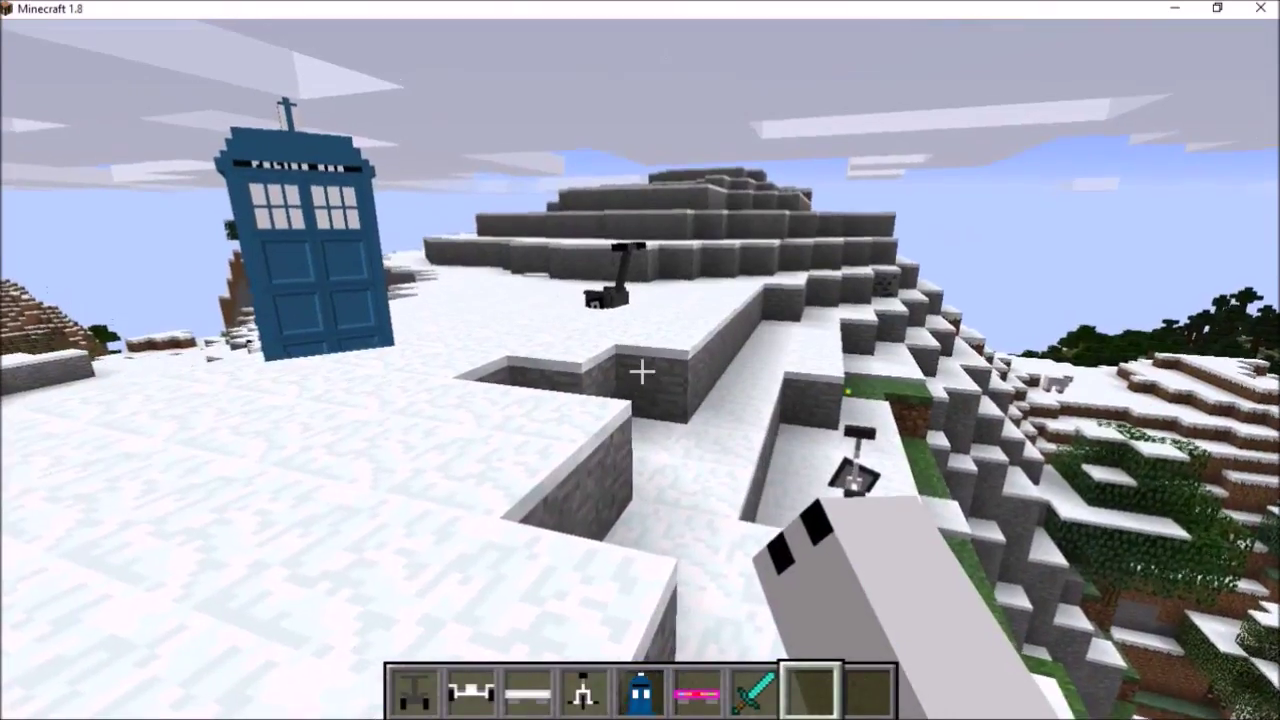
{"action": "key", "text": "w"}
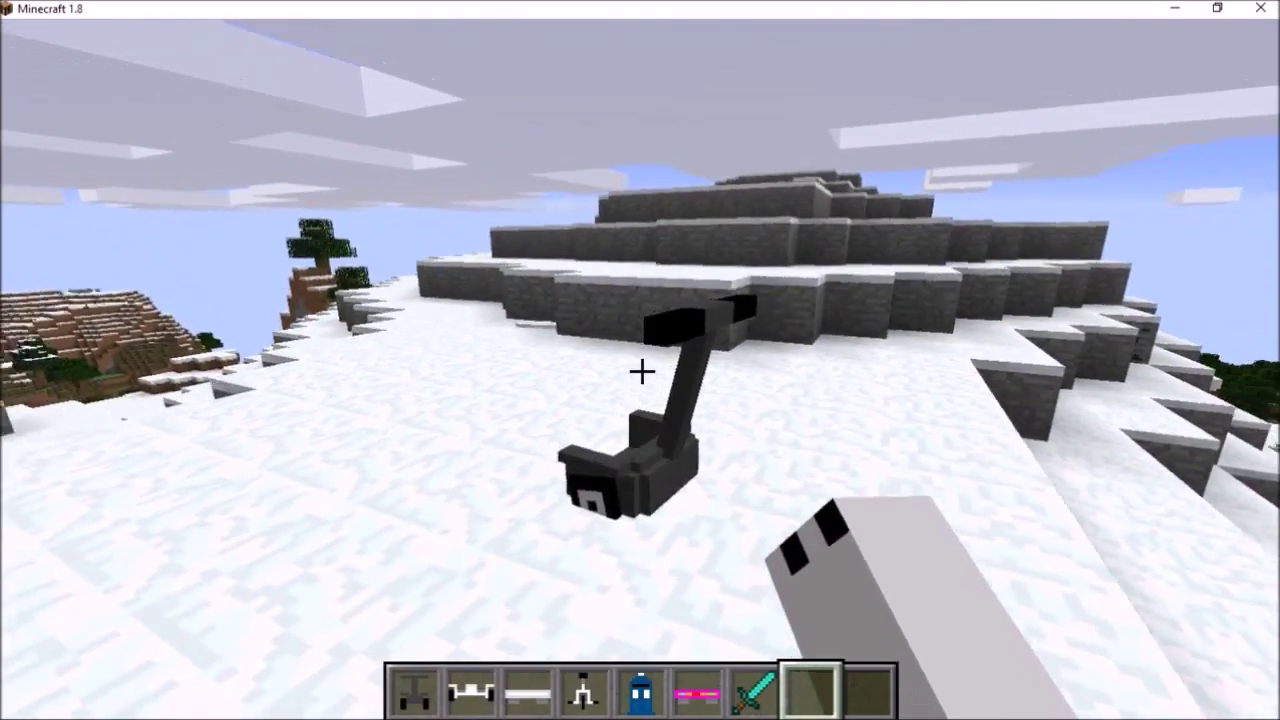
{"action": "left_click", "coordinate": [641, 371]}
{"action": "scroll", "coordinate": [641, 371], "scroll_direction": "up", "scroll_amount": 5}
{"action": "scroll", "coordinate": [641, 371], "scroll_direction": "up", "scroll_amount": 1}
{"action": "scroll", "coordinate": [641, 371], "scroll_direction": "down", "scroll_amount": 1}
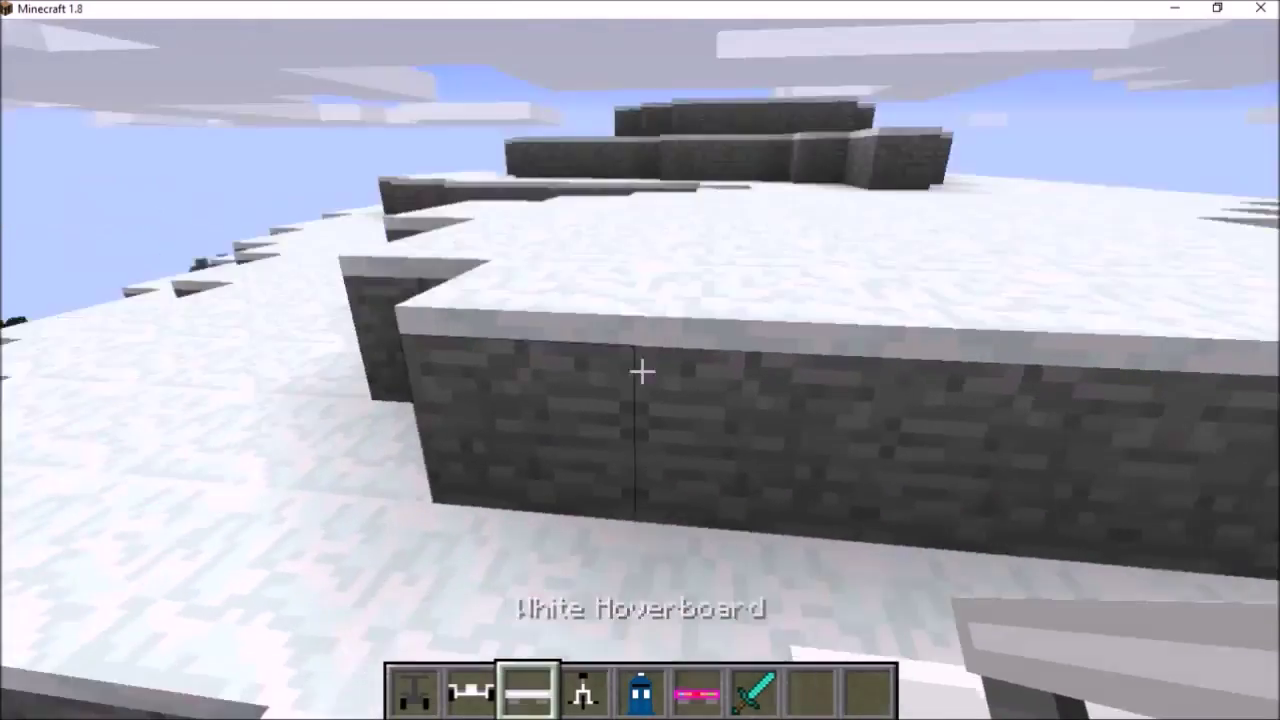
Place and mount a white hoverboard, then place the TARDIS and board it.
{"action": "right_click", "coordinate": [641, 371]}
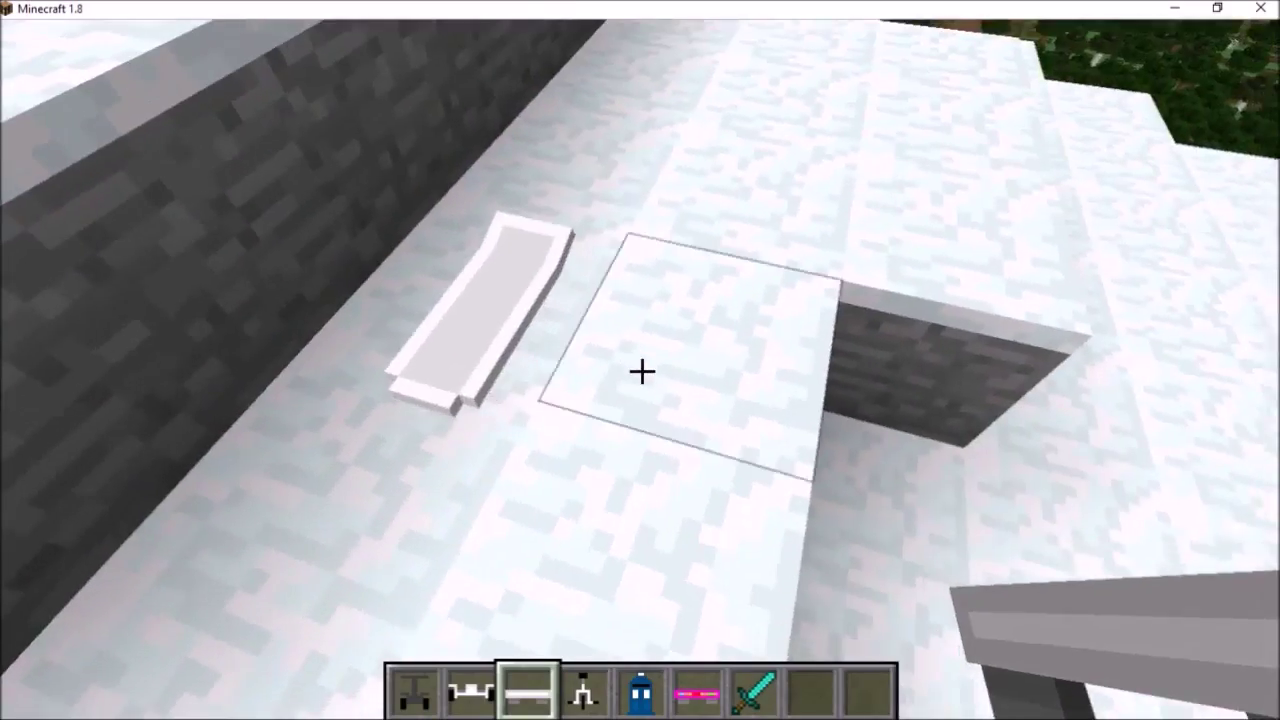
{"action": "right_click", "coordinate": [641, 371]}
{"action": "scroll", "coordinate": [641, 371], "scroll_direction": "down", "scroll_amount": 1}
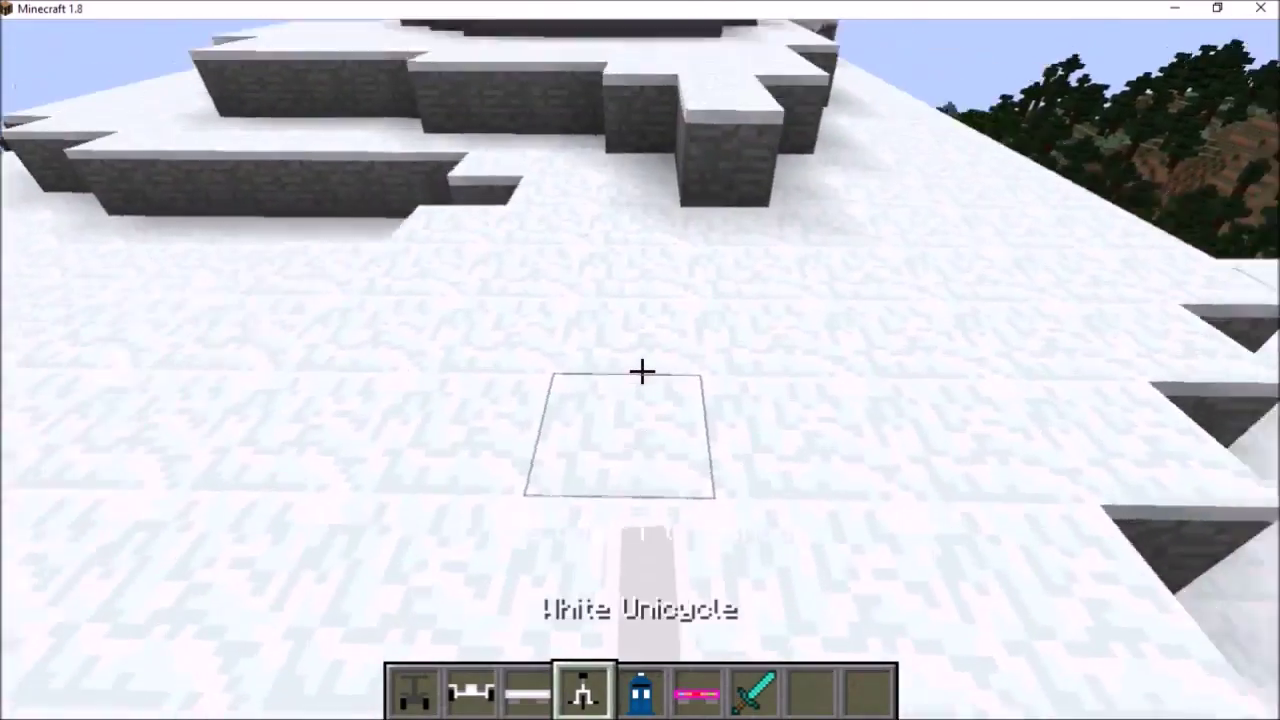
{"action": "scroll", "coordinate": [641, 371], "scroll_direction": "down", "scroll_amount": 1}
{"action": "right_click", "coordinate": [641, 371]}
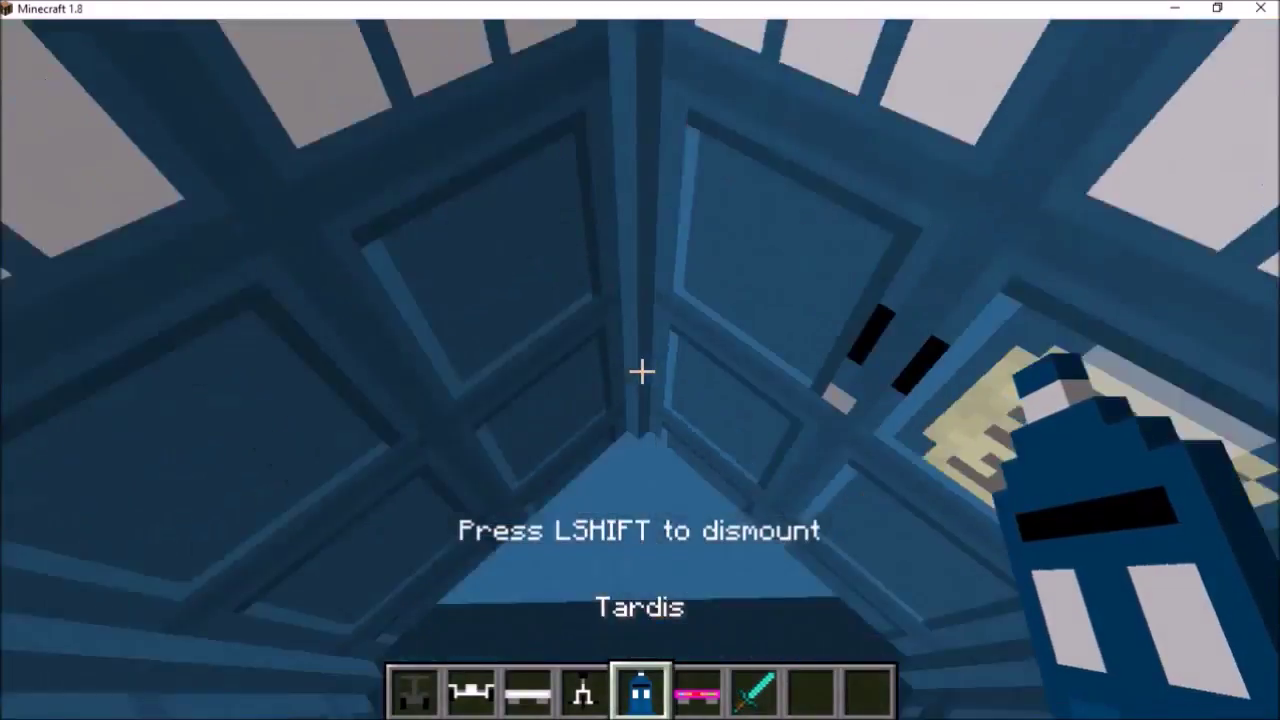
Fly the TARDIS off the snowy ridge in outside view, then step out of it.
{"action": "key", "text": "F5"}
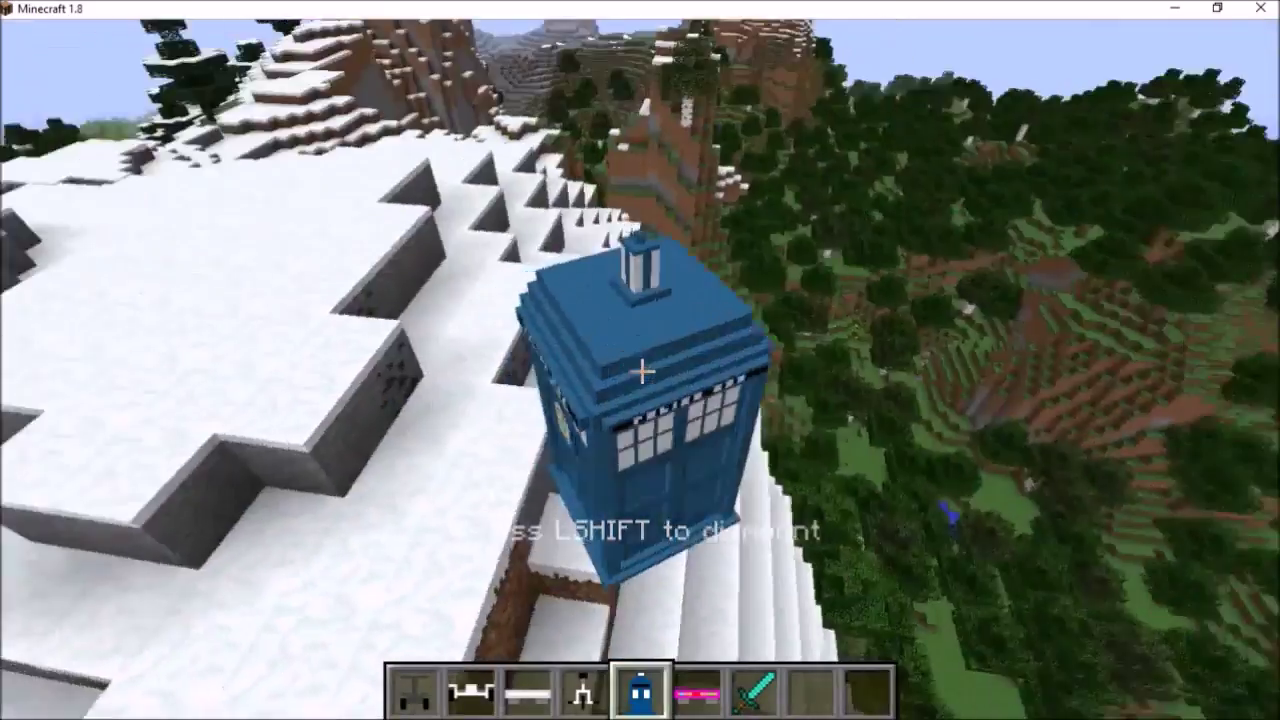
{"action": "key", "text": "w"}
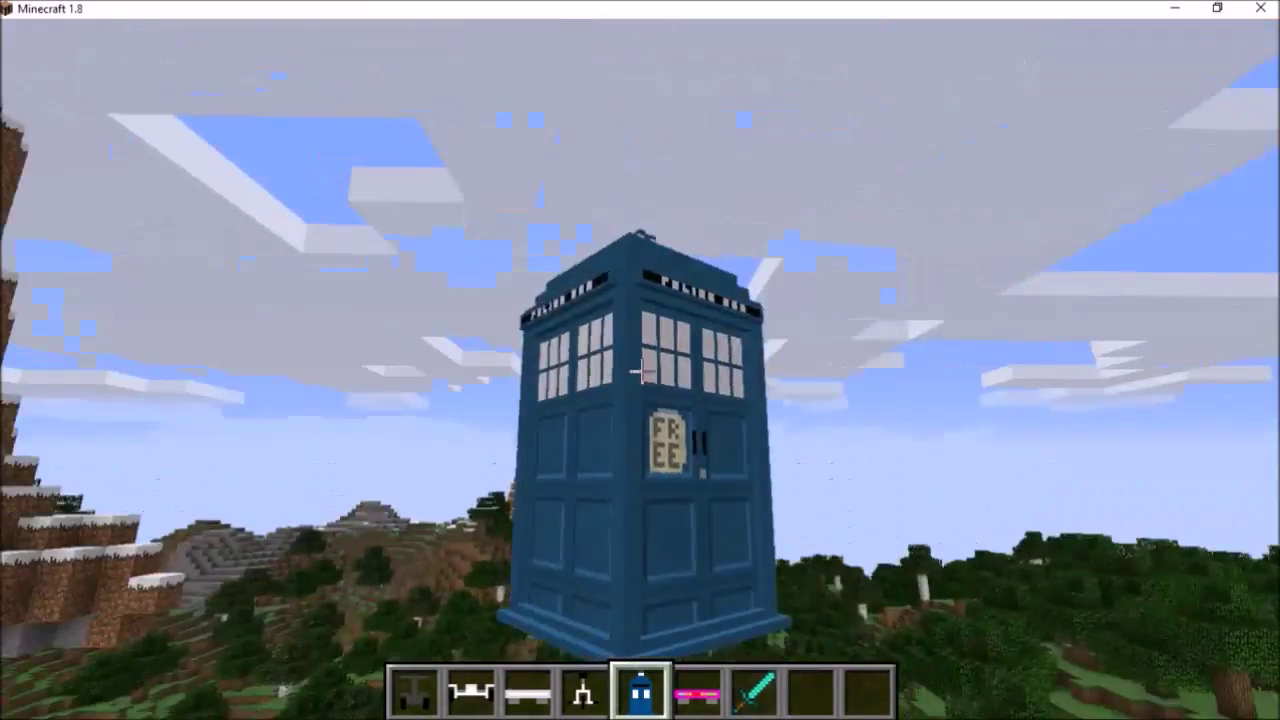
{"action": "key", "text": "shift"}
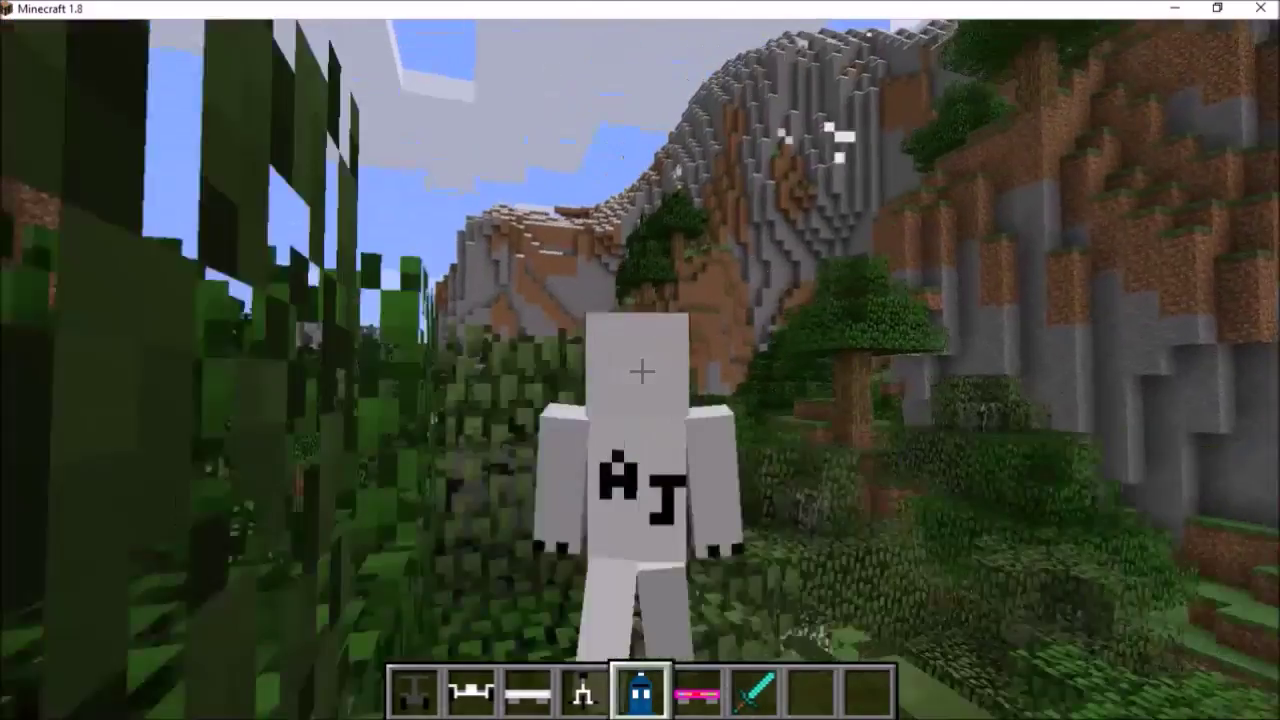
{"action": "key", "text": "F5"}
{"action": "key", "text": "F5"}
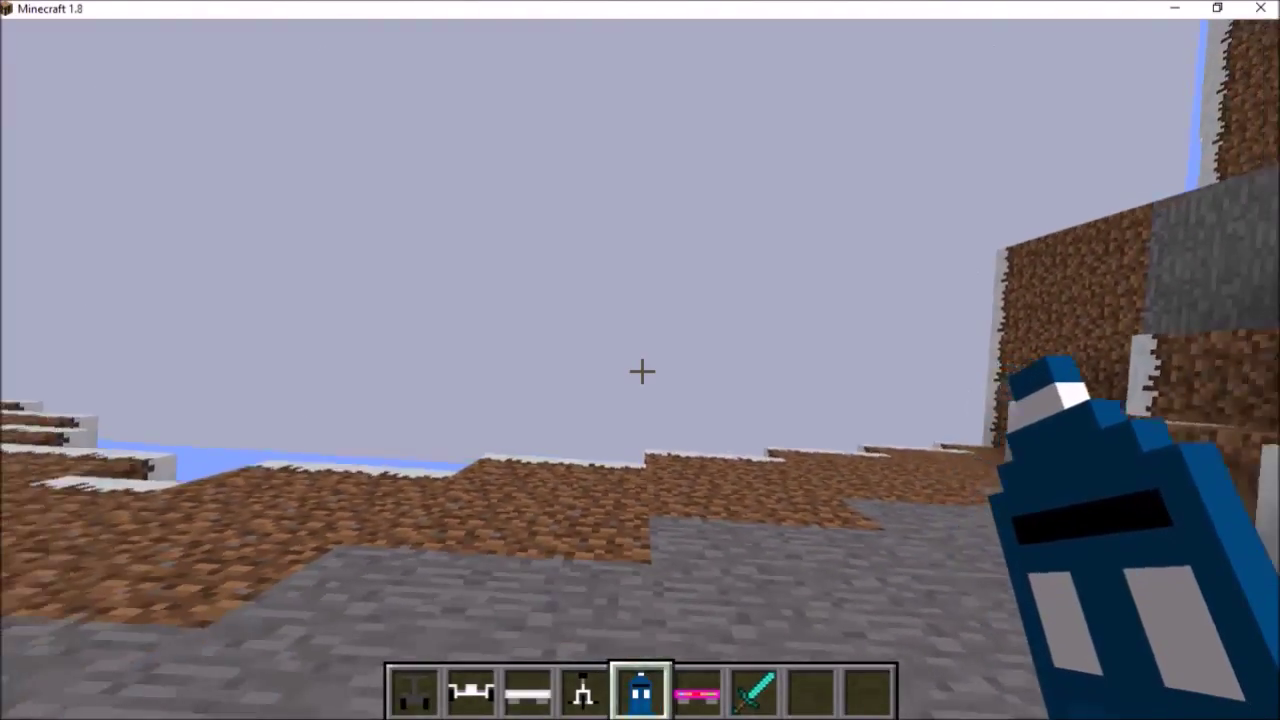
{"action": "scroll", "coordinate": [641, 371], "scroll_direction": "up", "scroll_amount": 2}
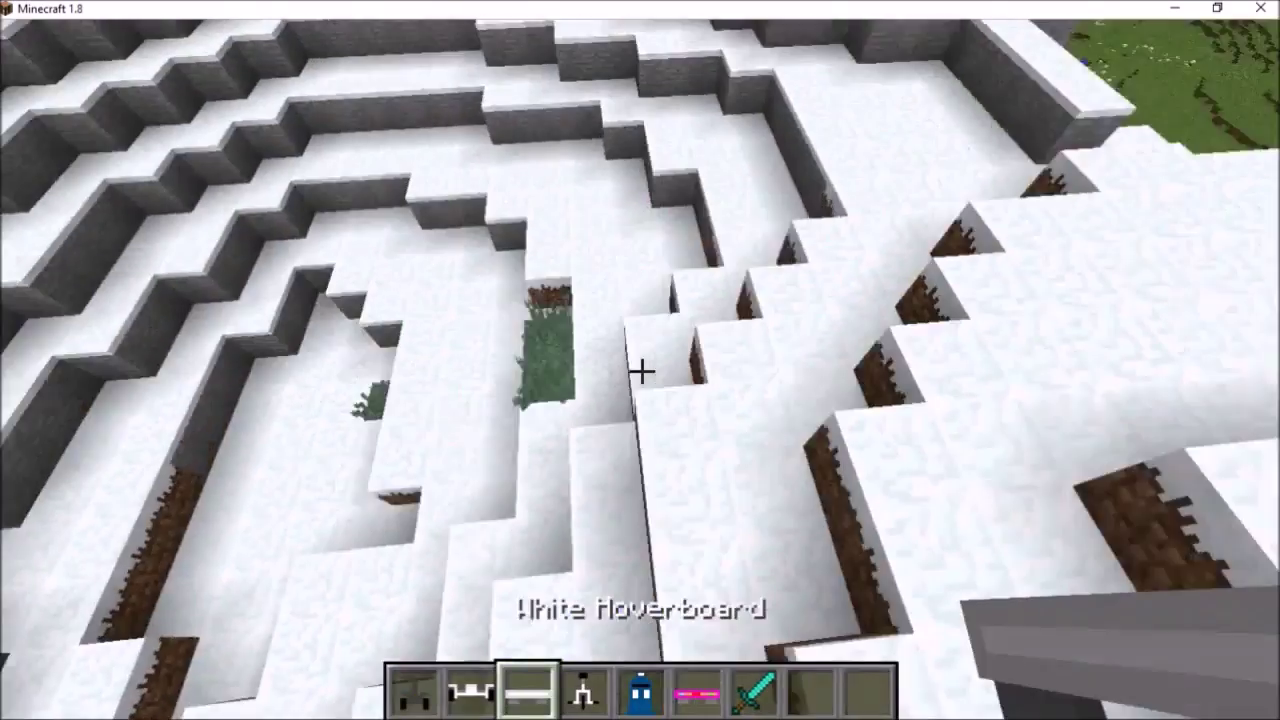
{"action": "scroll", "coordinate": [641, 371], "scroll_direction": "up", "scroll_amount": 1}
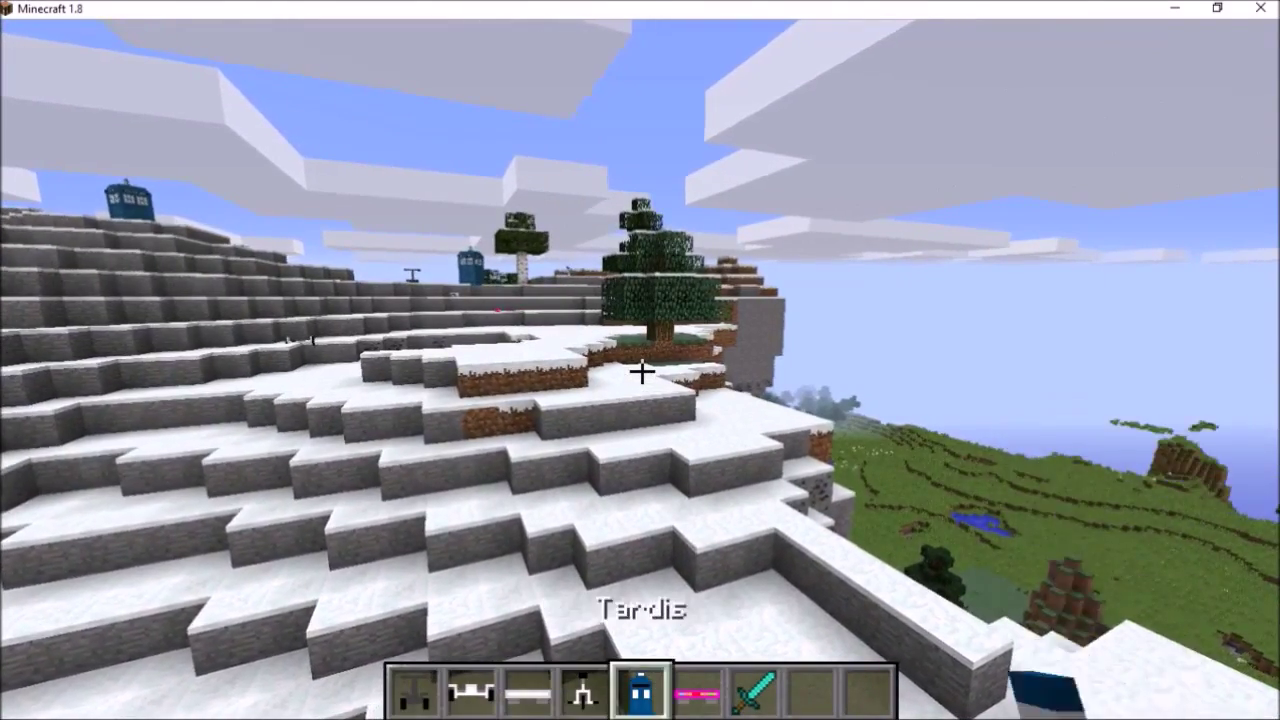
{"action": "scroll", "coordinate": [641, 371], "scroll_direction": "down", "scroll_amount": 1}
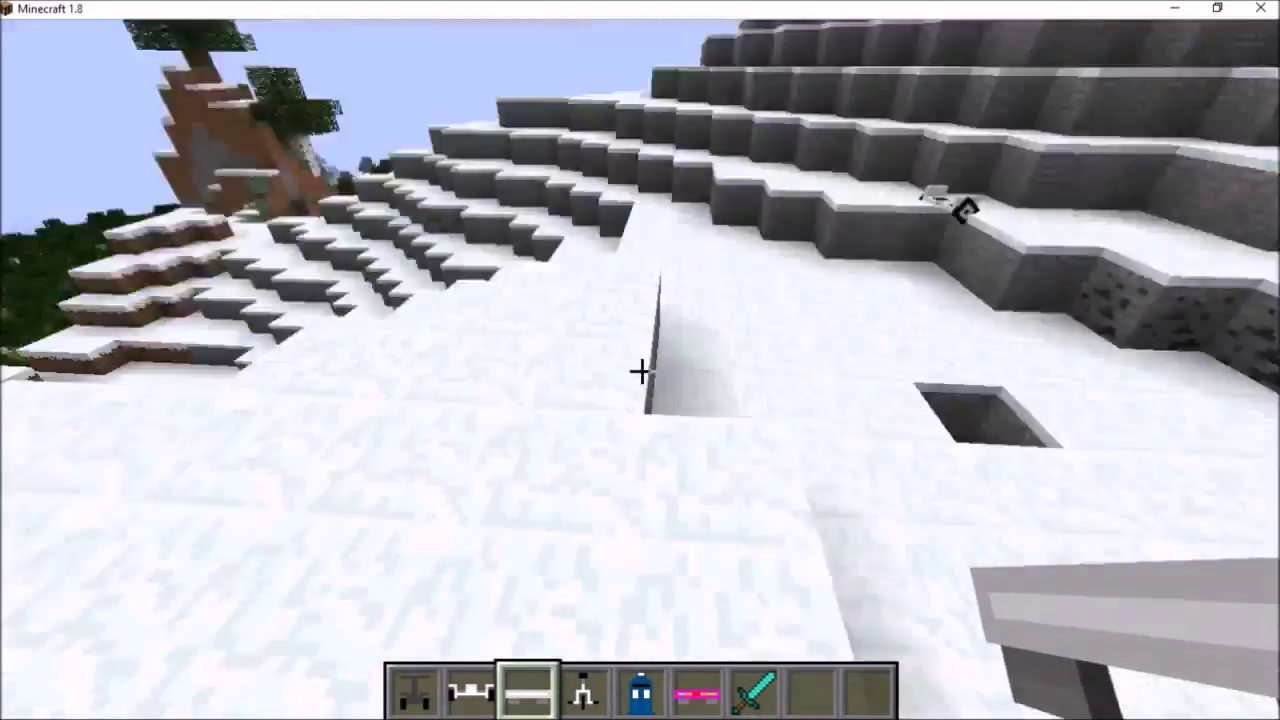
{"action": "scroll", "coordinate": [641, 371], "scroll_direction": "down", "scroll_amount": 1}
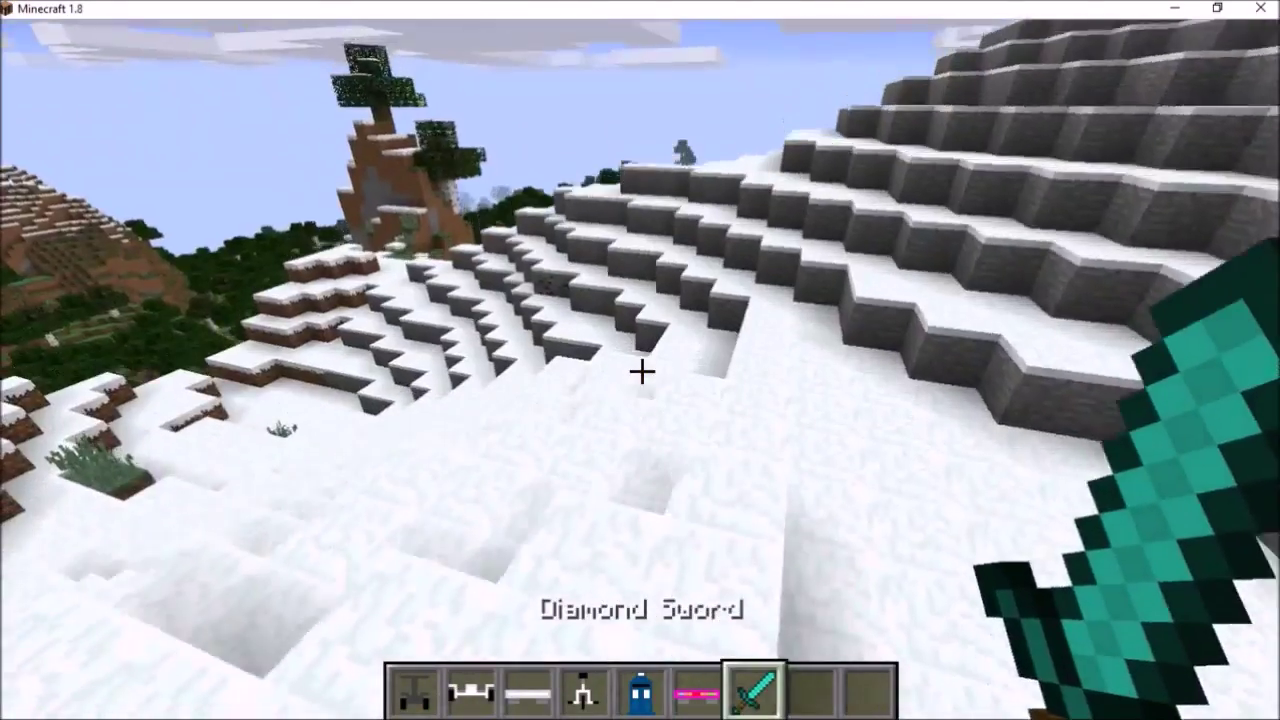
{"action": "scroll", "coordinate": [641, 371], "scroll_direction": "up", "scroll_amount": 4}
{"action": "scroll", "coordinate": [641, 371], "scroll_direction": "down", "scroll_amount": 1}
{"action": "scroll", "coordinate": [641, 371], "scroll_direction": "down", "scroll_amount": 1}
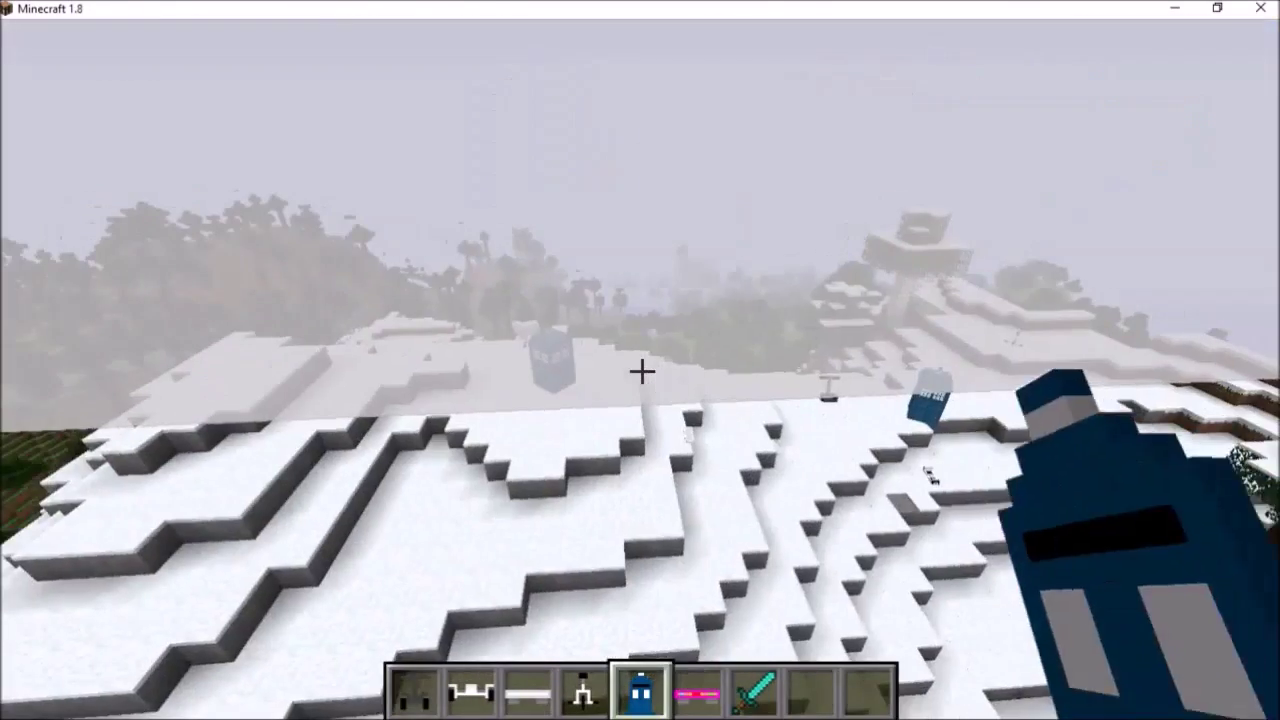
{"action": "scroll", "coordinate": [641, 371], "scroll_direction": "down", "scroll_amount": 1}
{"action": "scroll", "coordinate": [641, 371], "scroll_direction": "down", "scroll_amount": 1}
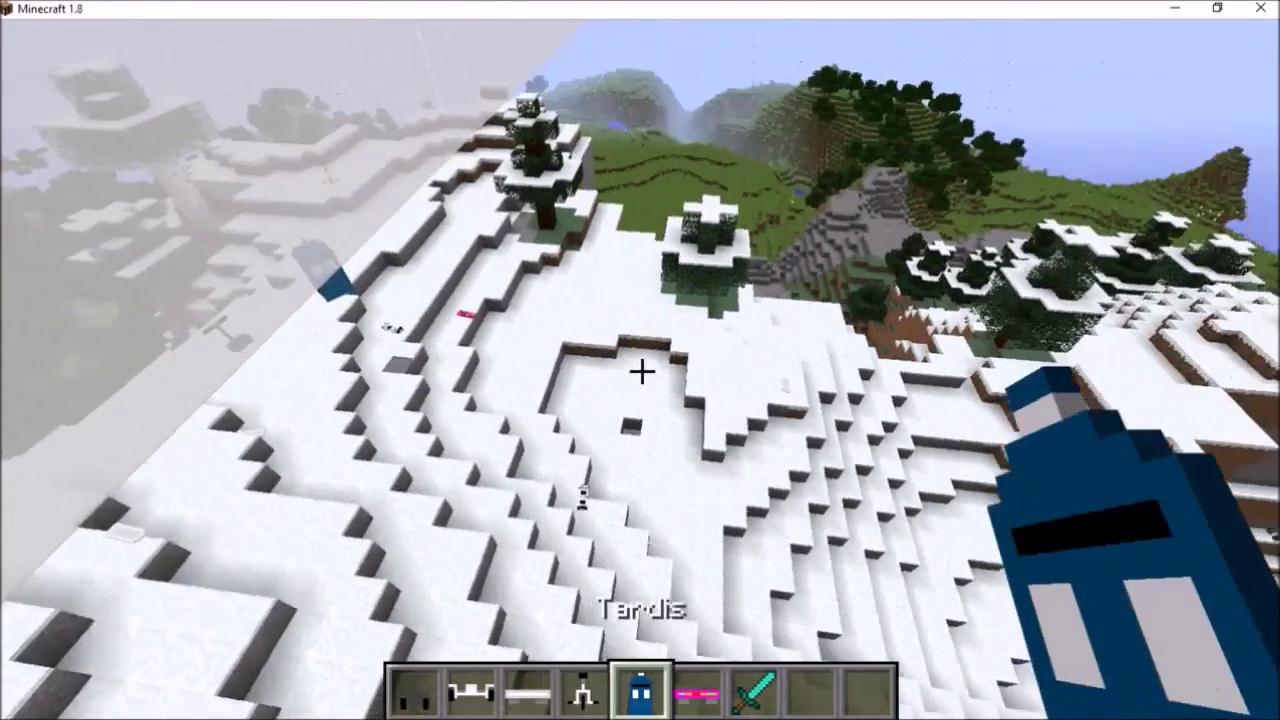
{"action": "scroll", "coordinate": [641, 371], "scroll_direction": "up", "scroll_amount": 2}
{"action": "scroll", "coordinate": [641, 371], "scroll_direction": "down", "scroll_amount": 2}
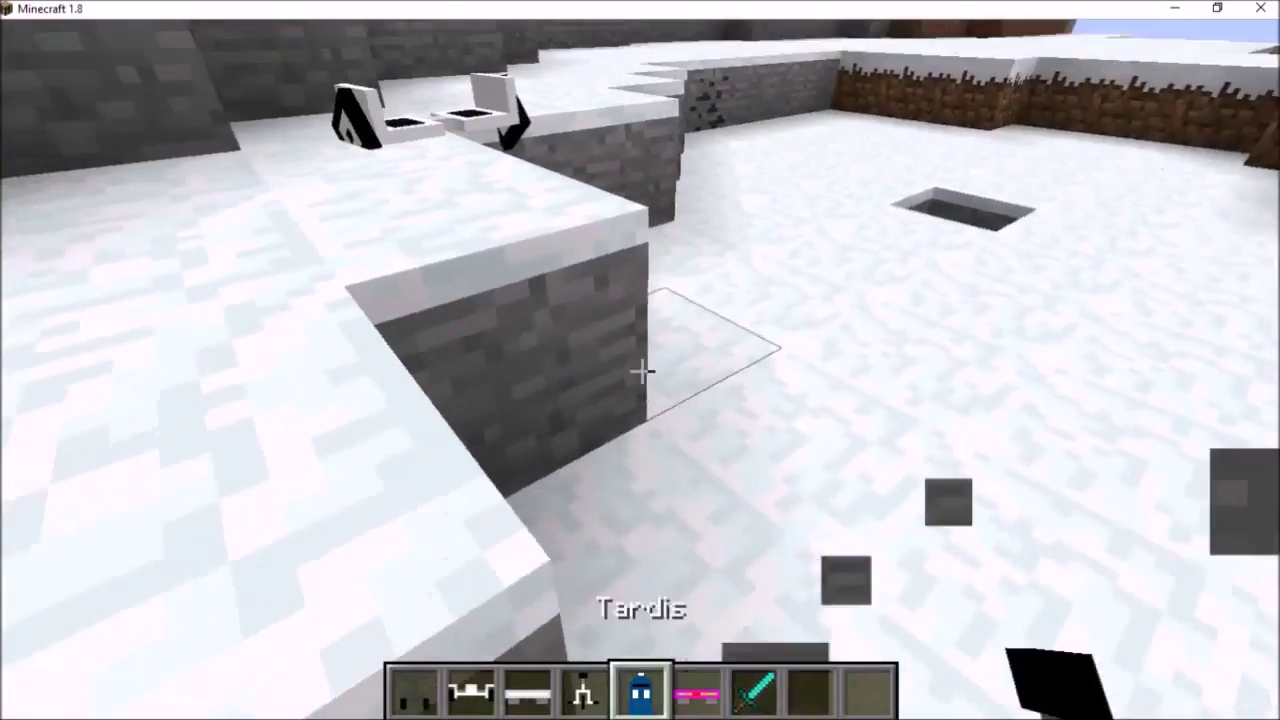
{"action": "scroll", "coordinate": [641, 371], "scroll_direction": "down", "scroll_amount": 3}
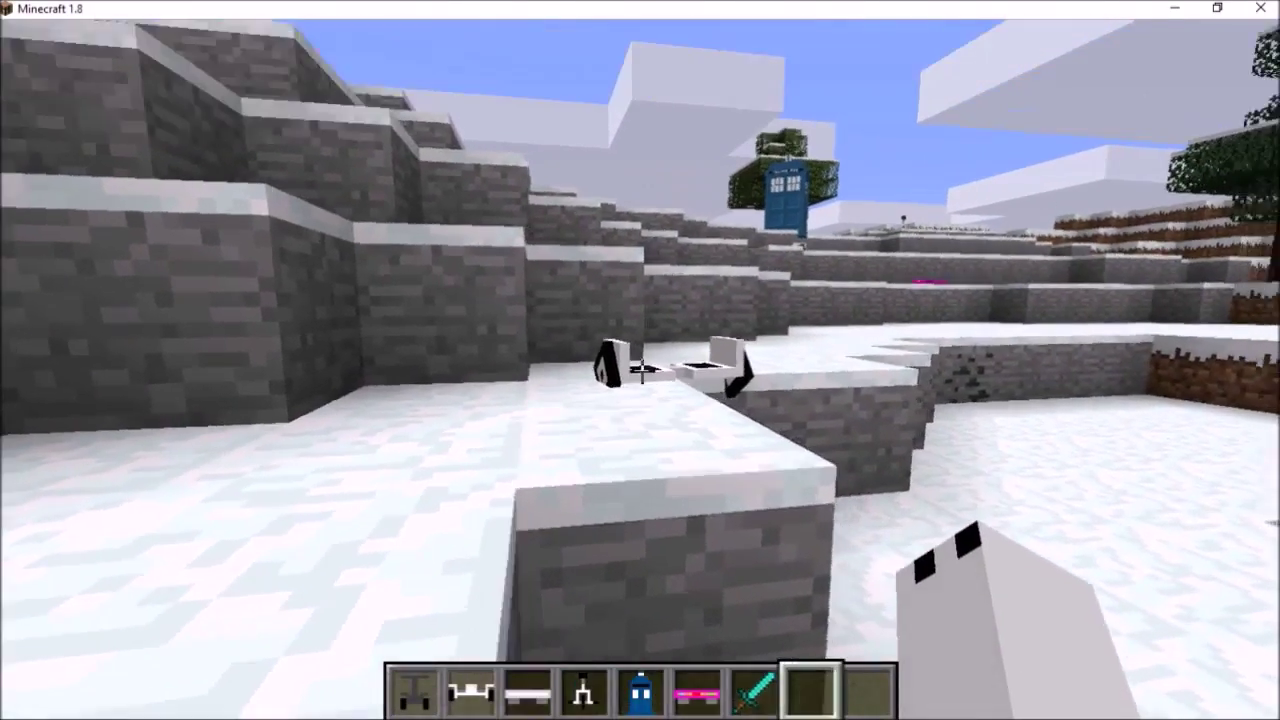
Mount the white hoverboard and ride it off the hilltop over the forest.
{"action": "right_click", "coordinate": [641, 371]}
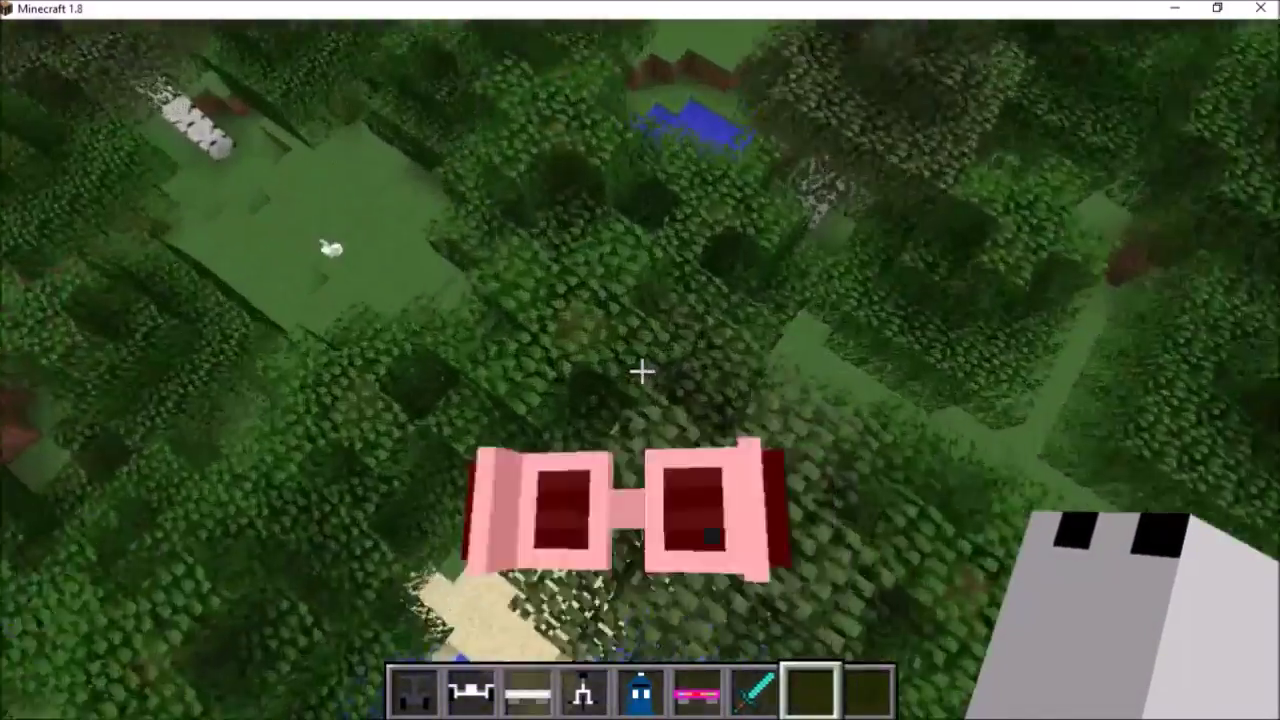
Hold the Diamond Sword and follow the white rabbit through the oak leaves toward the water.
{"action": "key", "text": "3"}
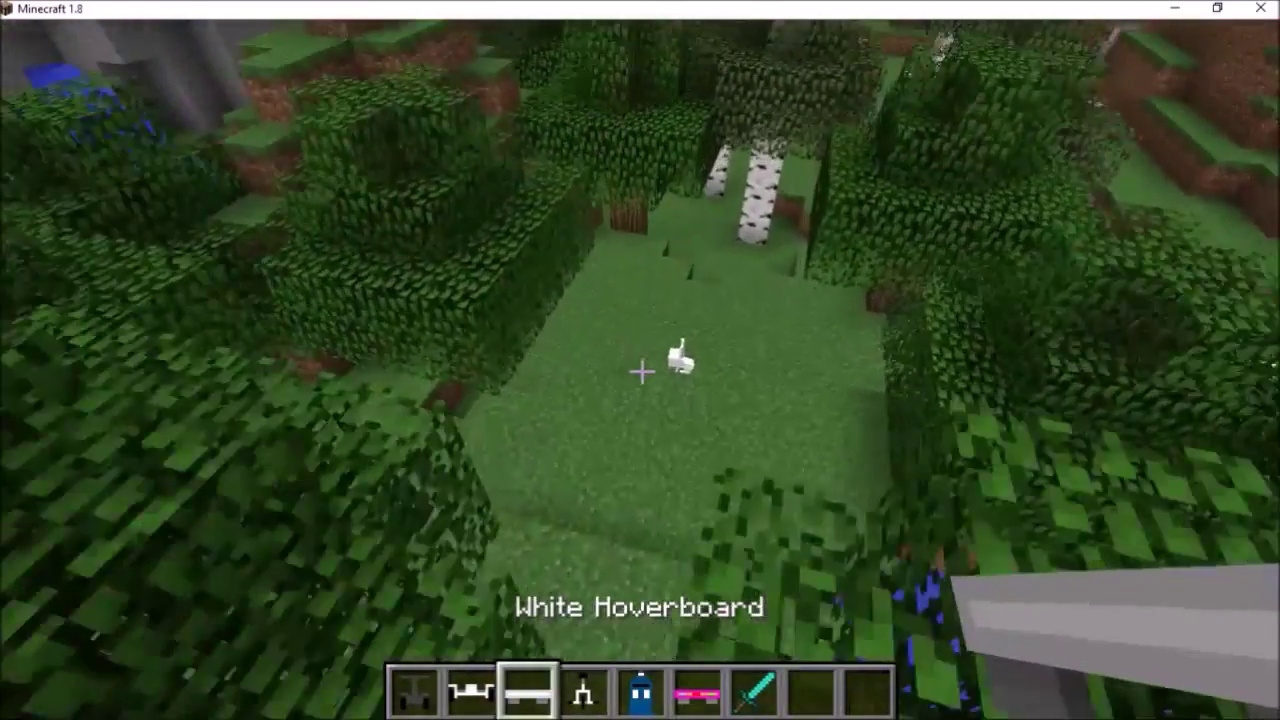
{"action": "key", "text": "7"}
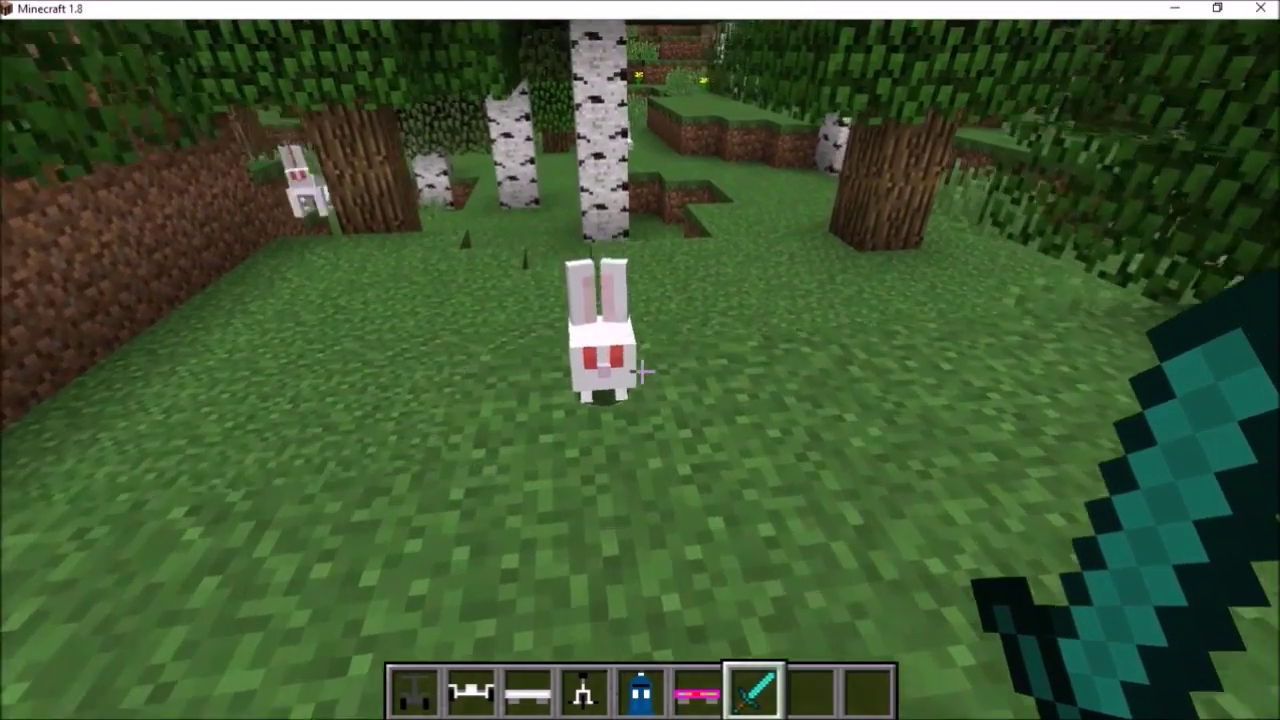
{"action": "key", "text": "w"}
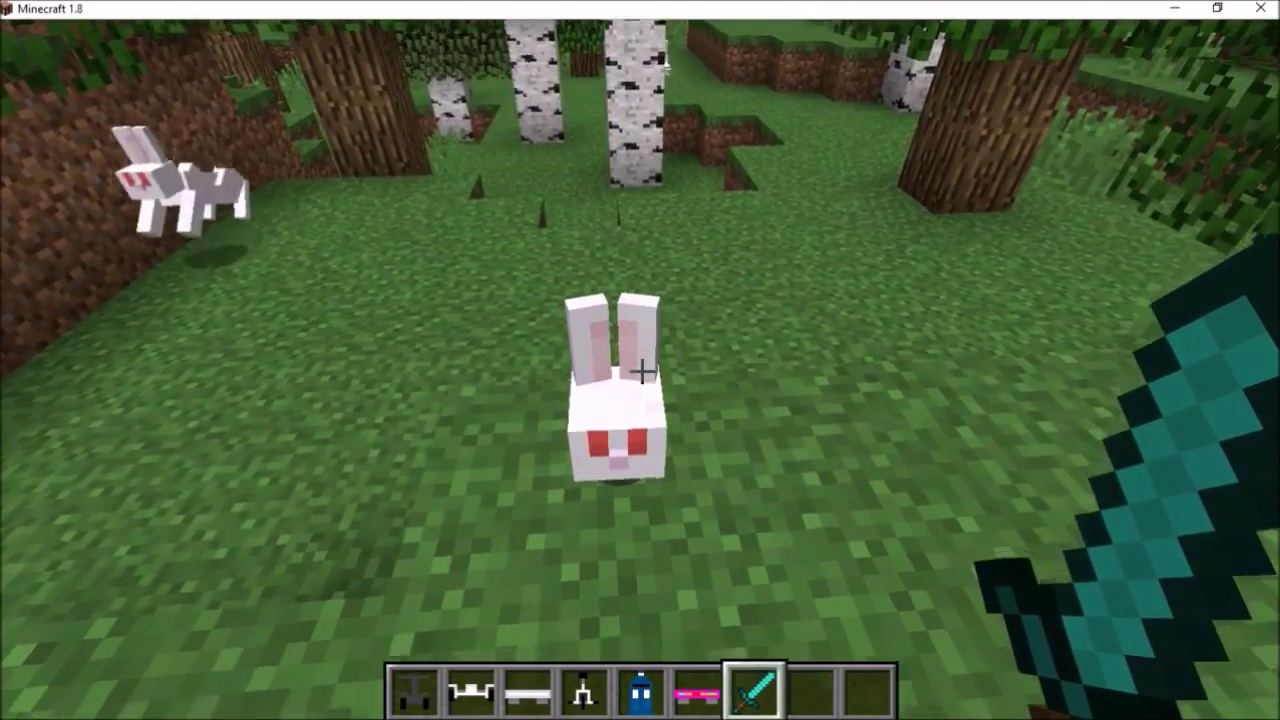
{"action": "key", "text": "w"}
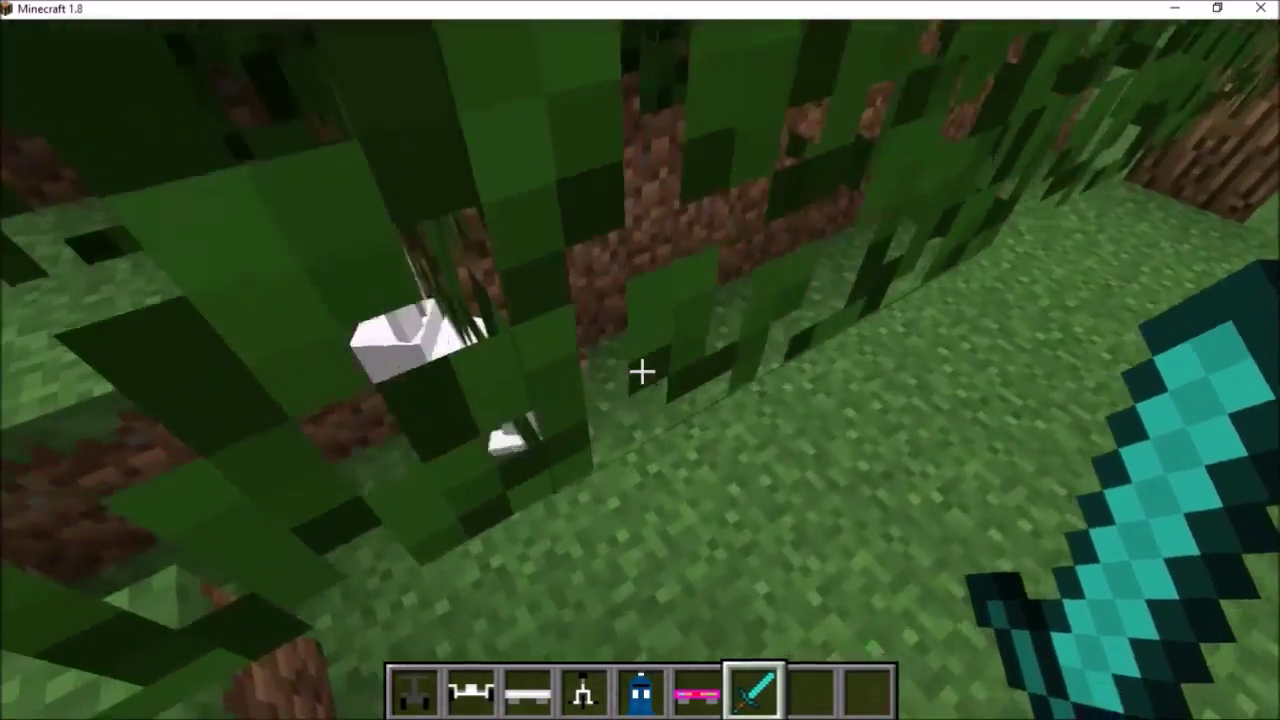
{"action": "key", "text": "s"}
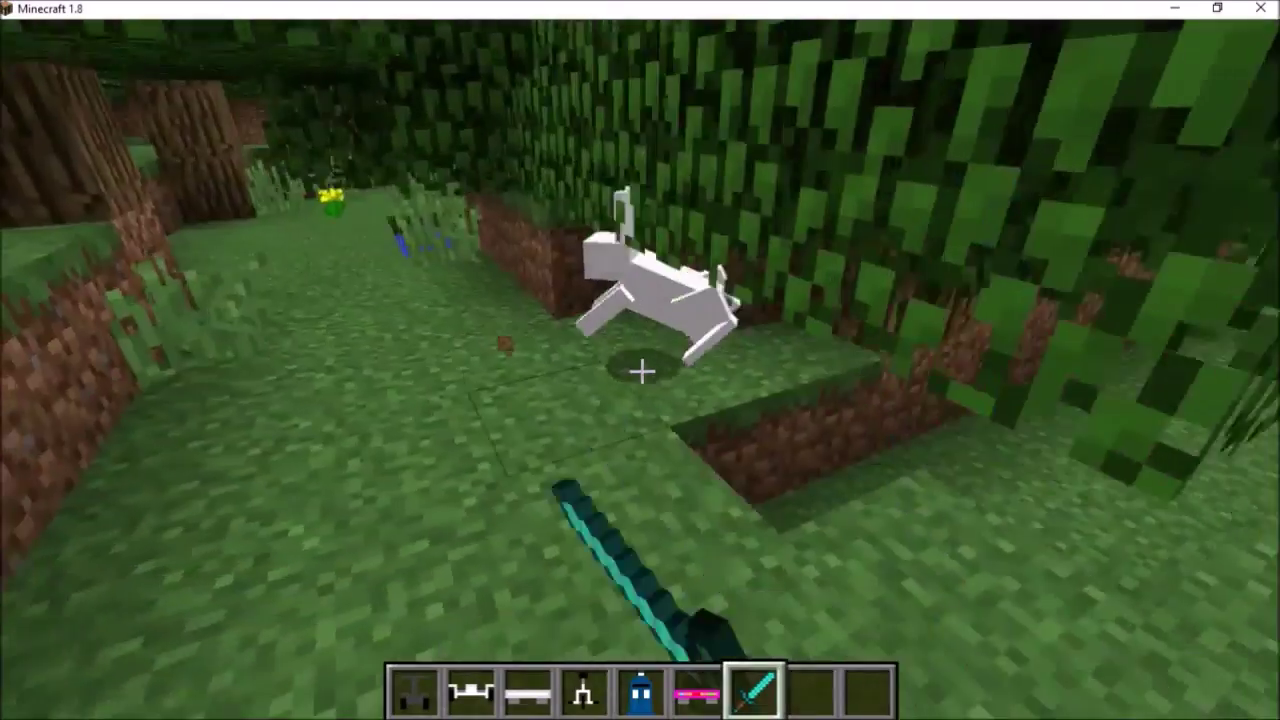
{"action": "key", "text": "w"}
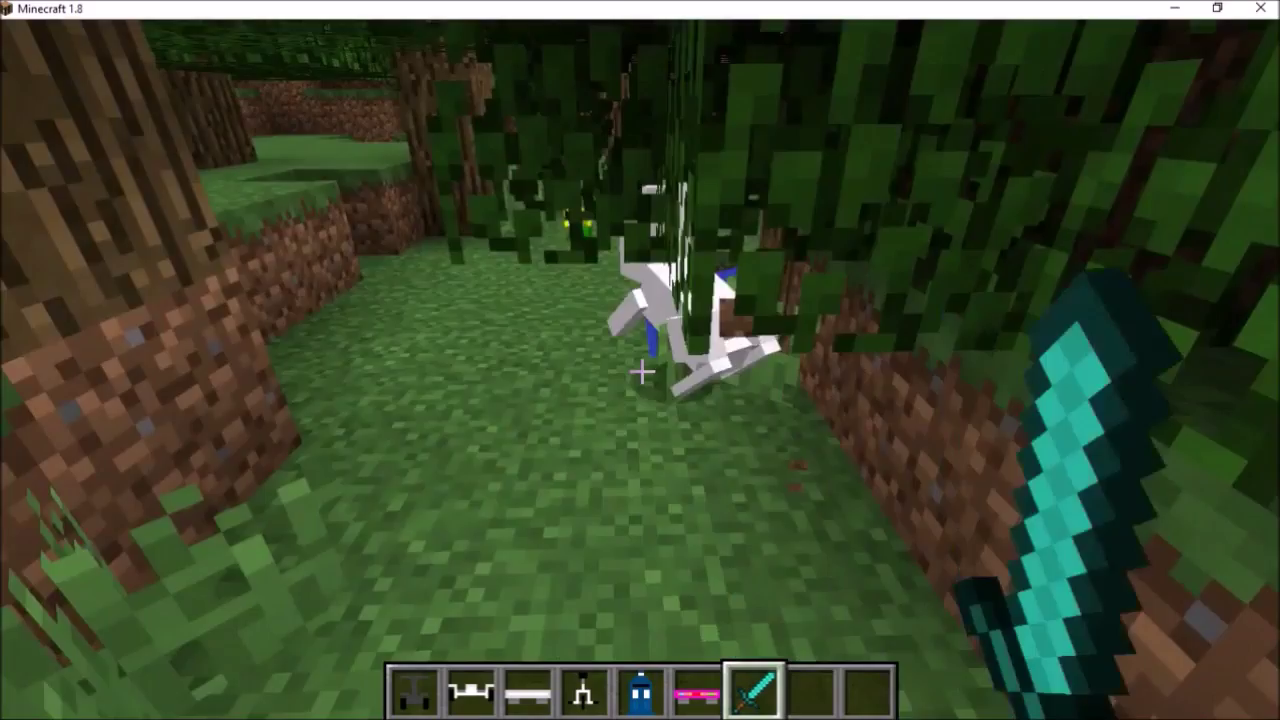
{"action": "key", "text": "w"}
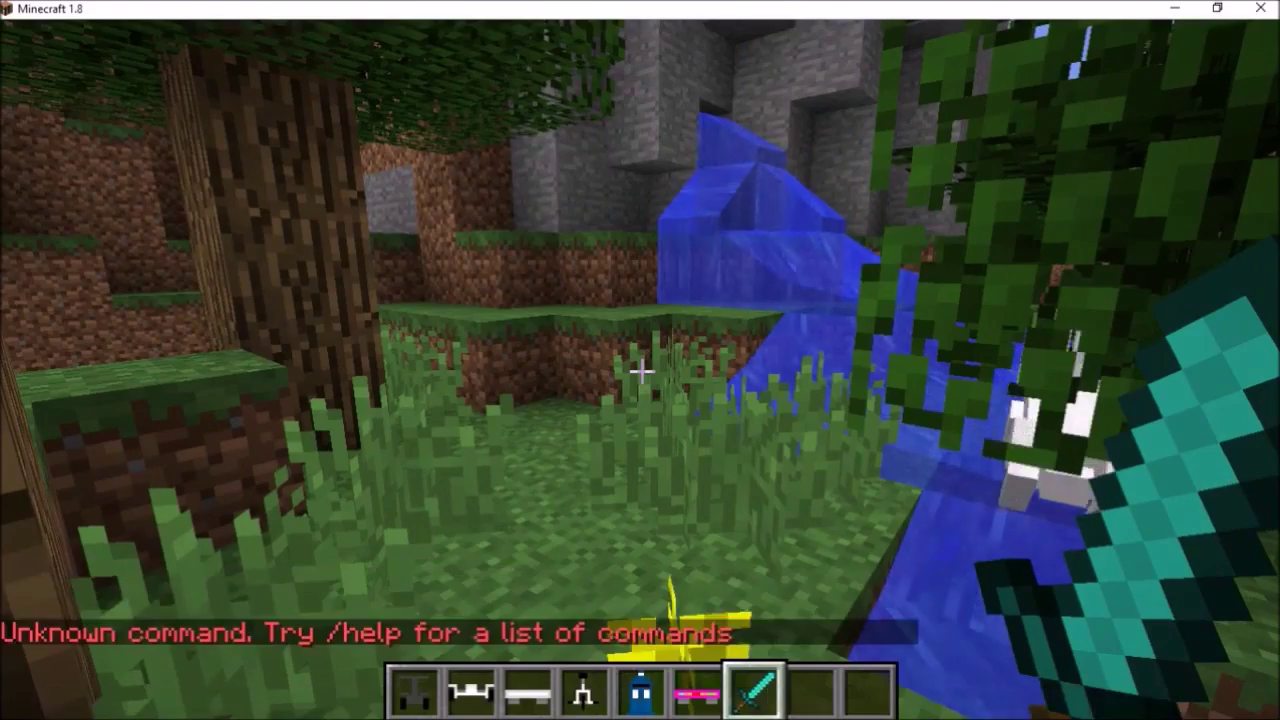
Walk from the yellow flower past the tree trunk into the rabbit's clearing.
{"action": "key", "text": "s"}
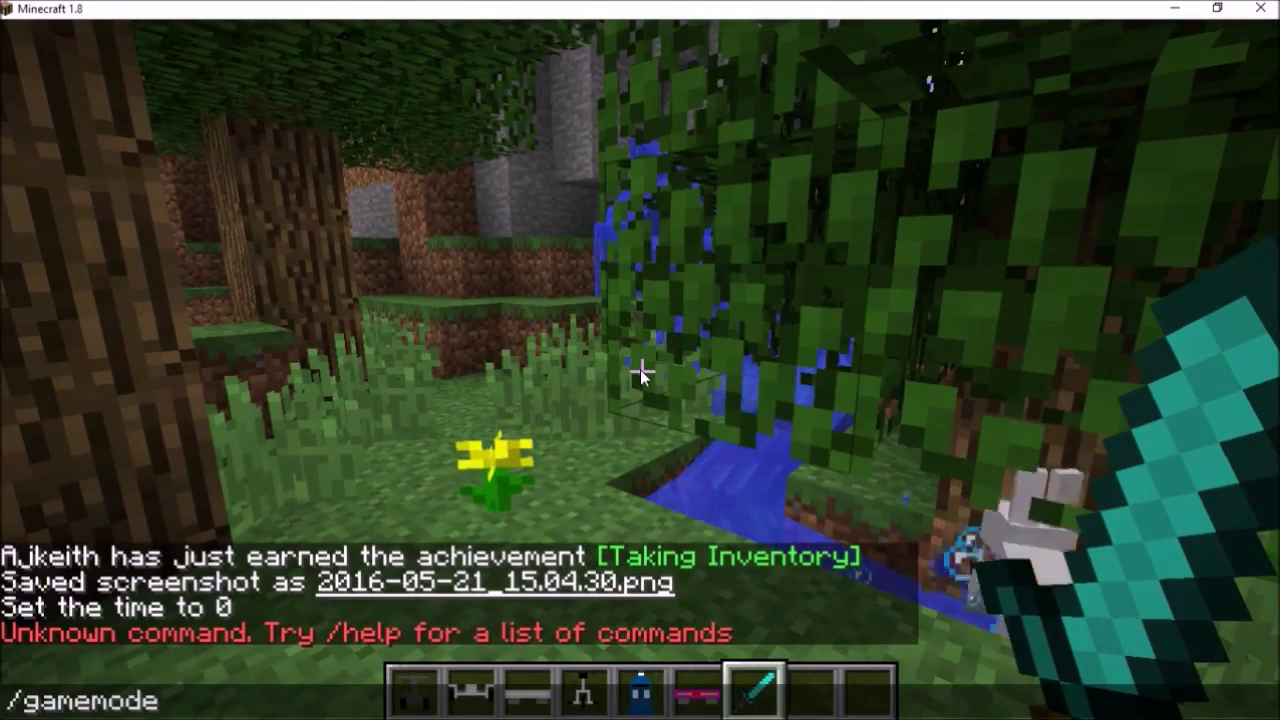
{"action": "key", "text": "w"}
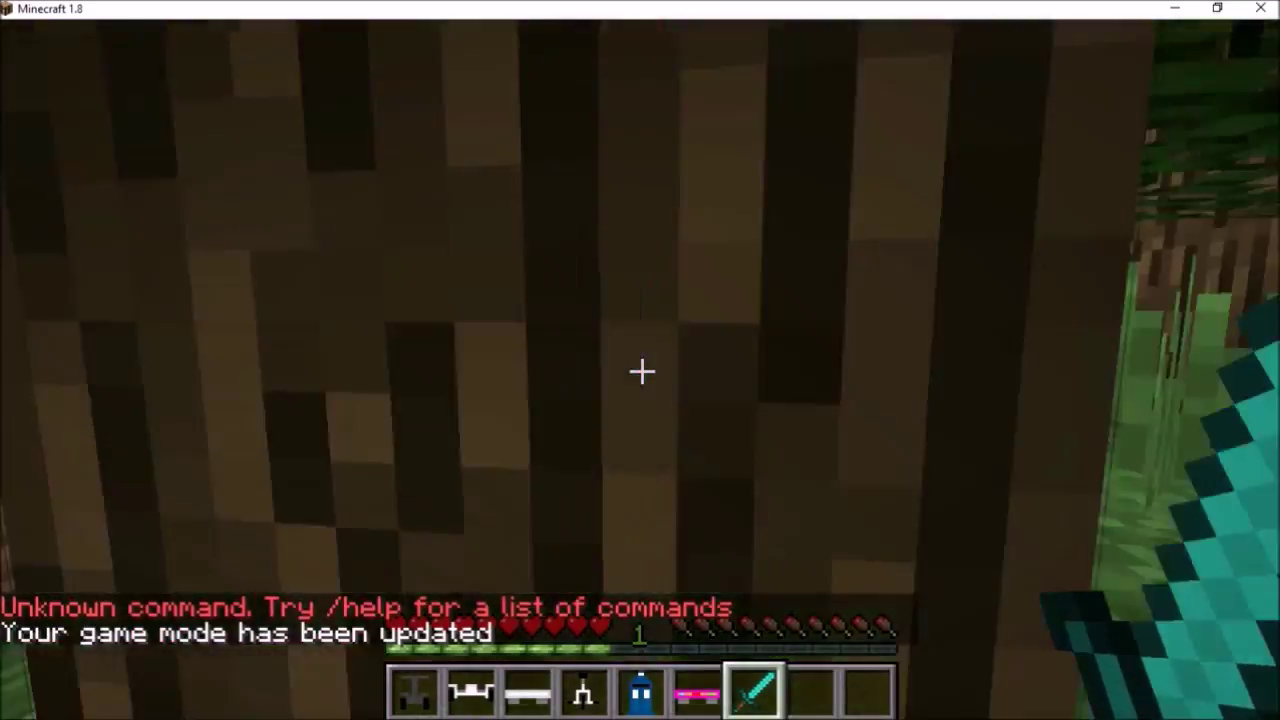
{"action": "key", "text": "w"}
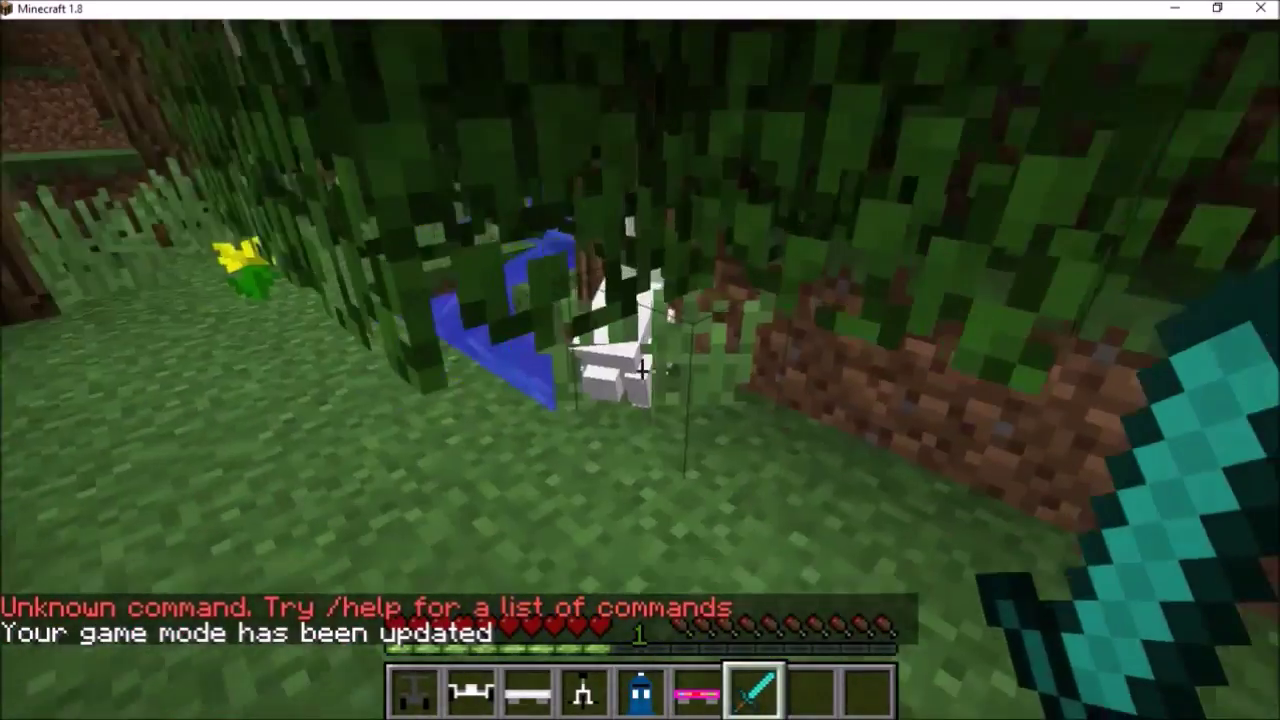
{"action": "key", "text": "w"}
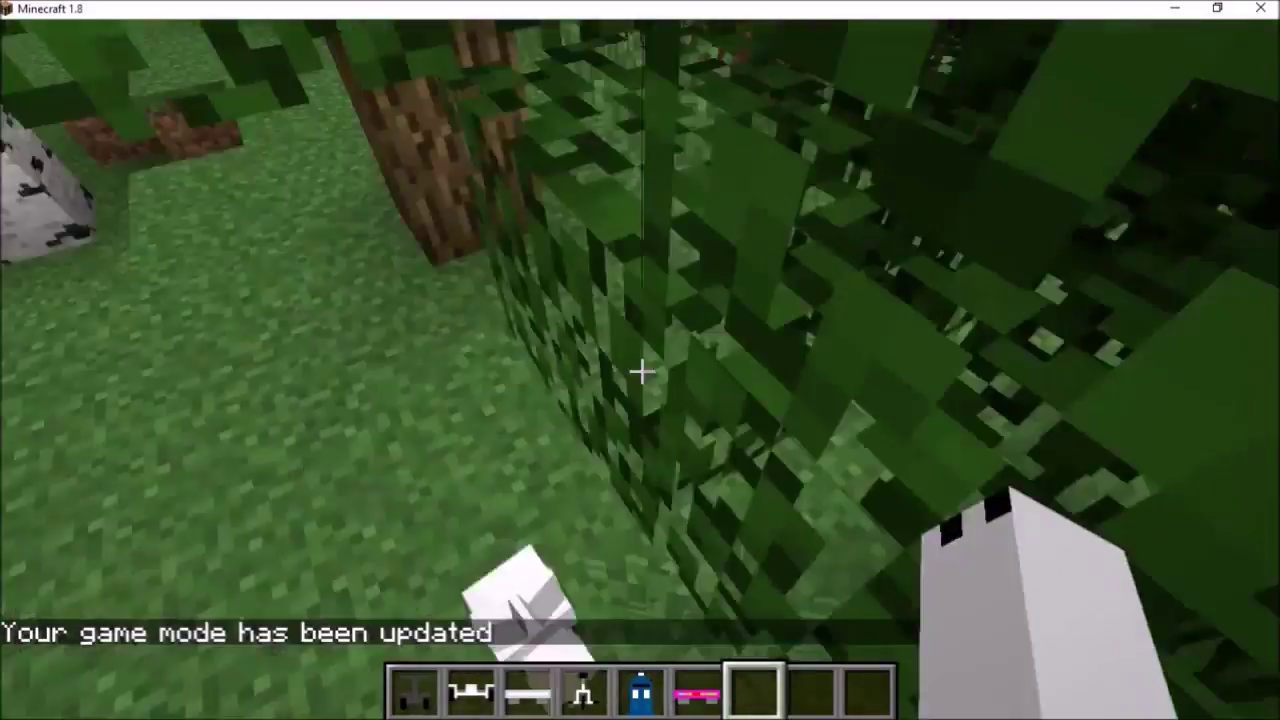
Take the White Hoverboard from slot 3 and fly it above the treetops to the snowy summit.
{"action": "key", "text": "3"}
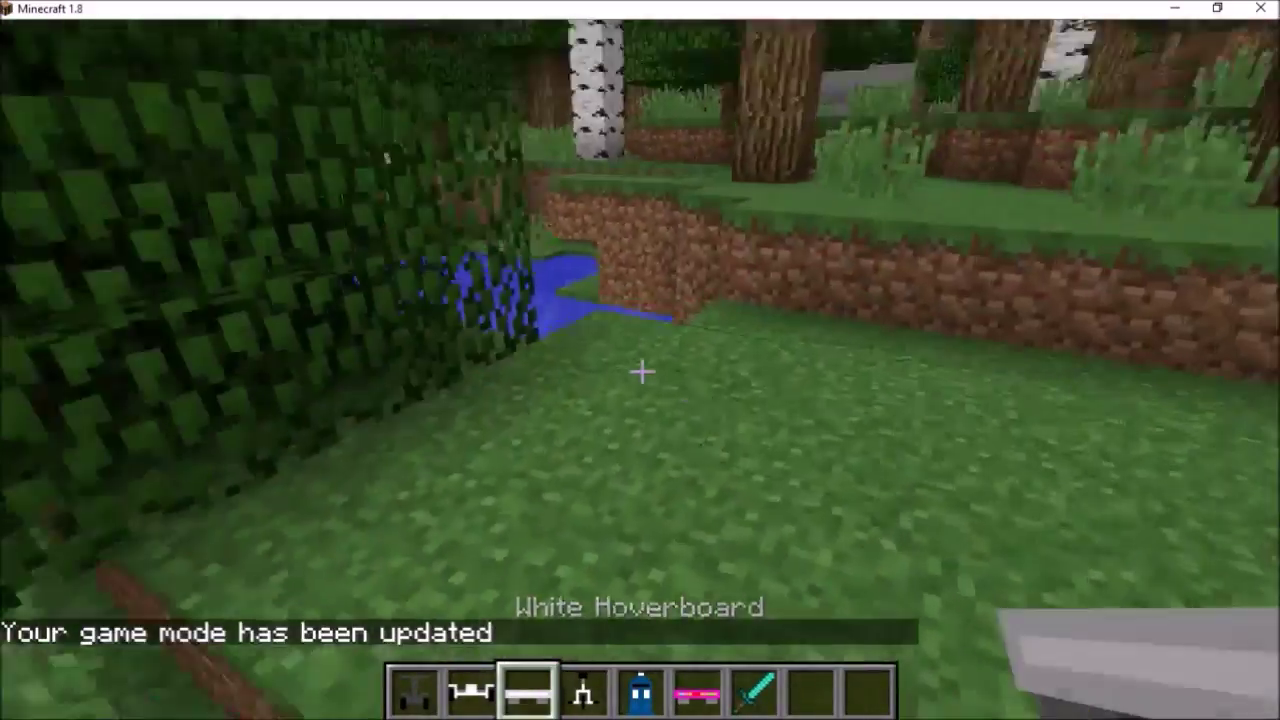
{"action": "key", "text": "space"}
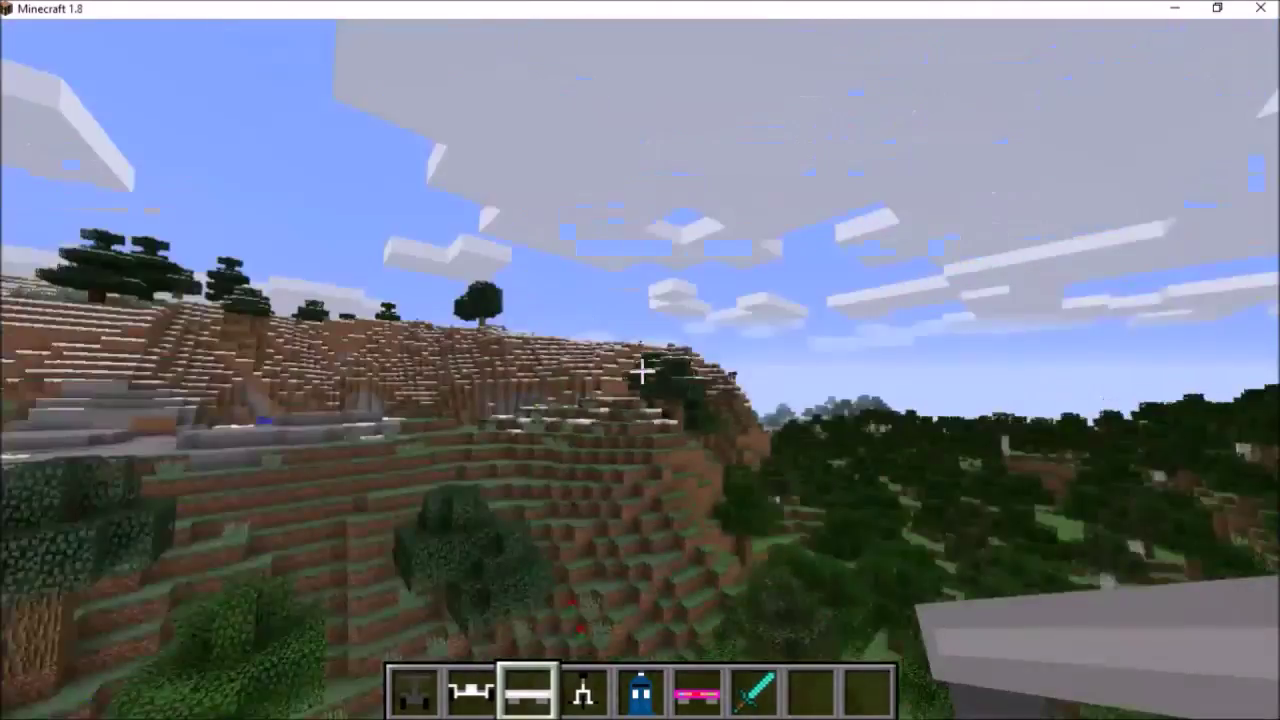
{"action": "key", "text": "w"}
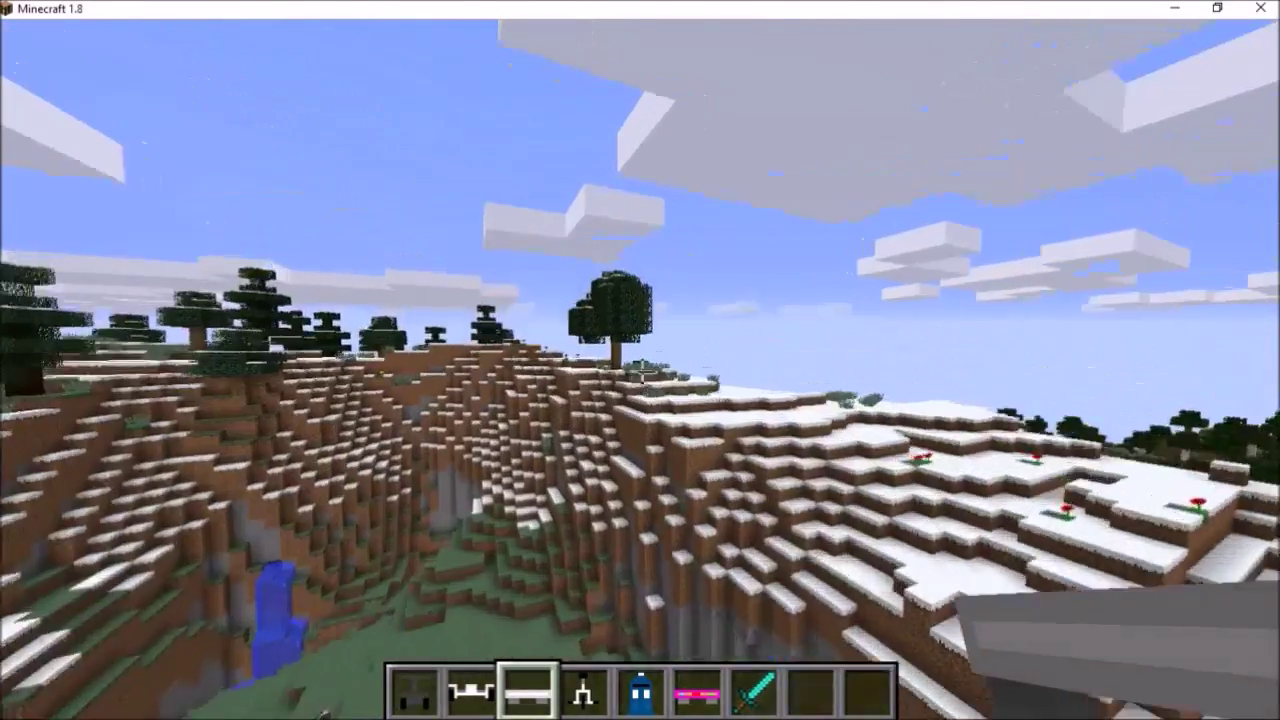
{"action": "key", "text": "w"}
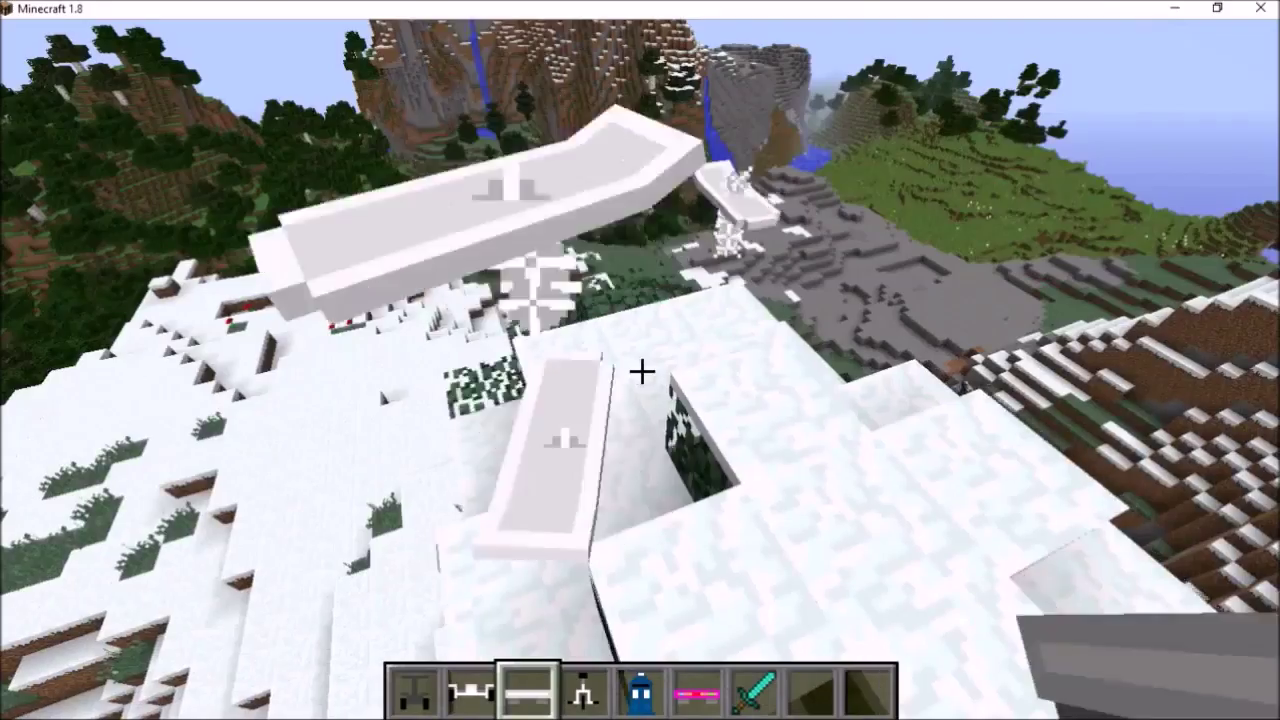
{"action": "scroll", "coordinate": [641, 371], "scroll_direction": "down", "scroll_amount": 1}
{"action": "scroll", "coordinate": [641, 371], "scroll_direction": "down", "scroll_amount": 2}
{"action": "scroll", "coordinate": [641, 371], "scroll_direction": "down", "scroll_amount": 1}
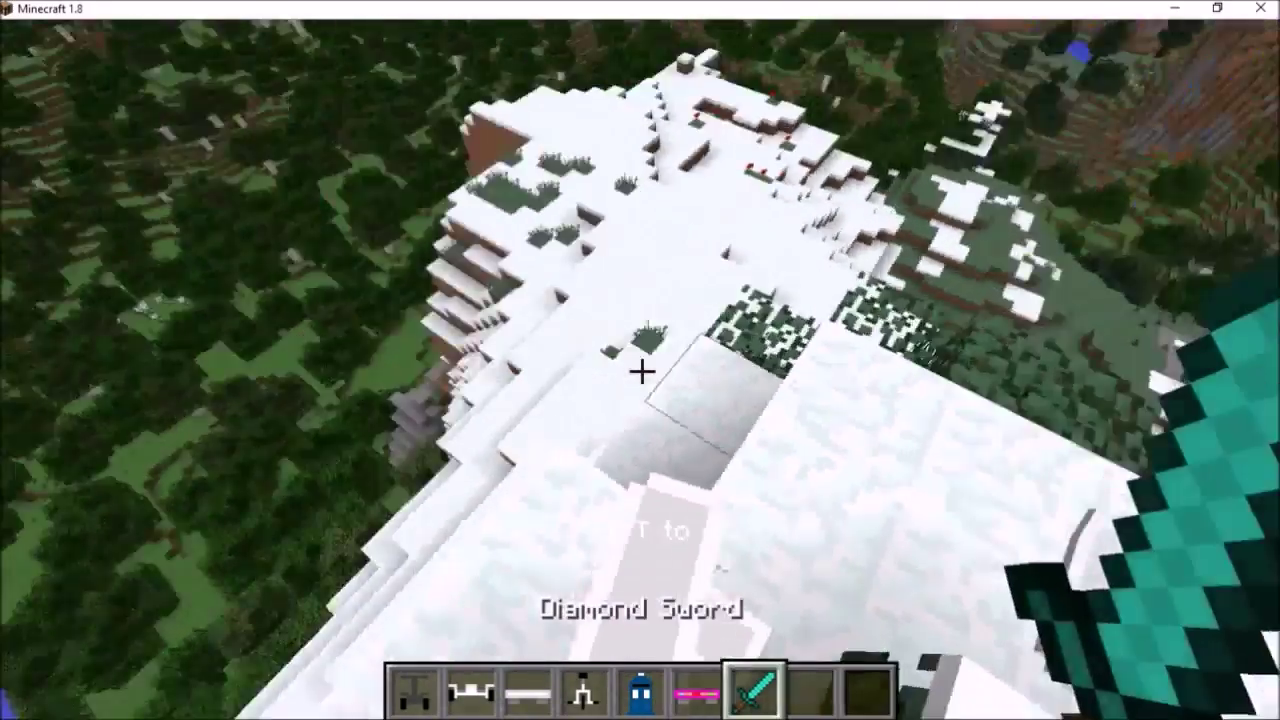
Walk down the snowy slope and open the inventory showing the red helmets.
{"action": "key", "text": "w"}
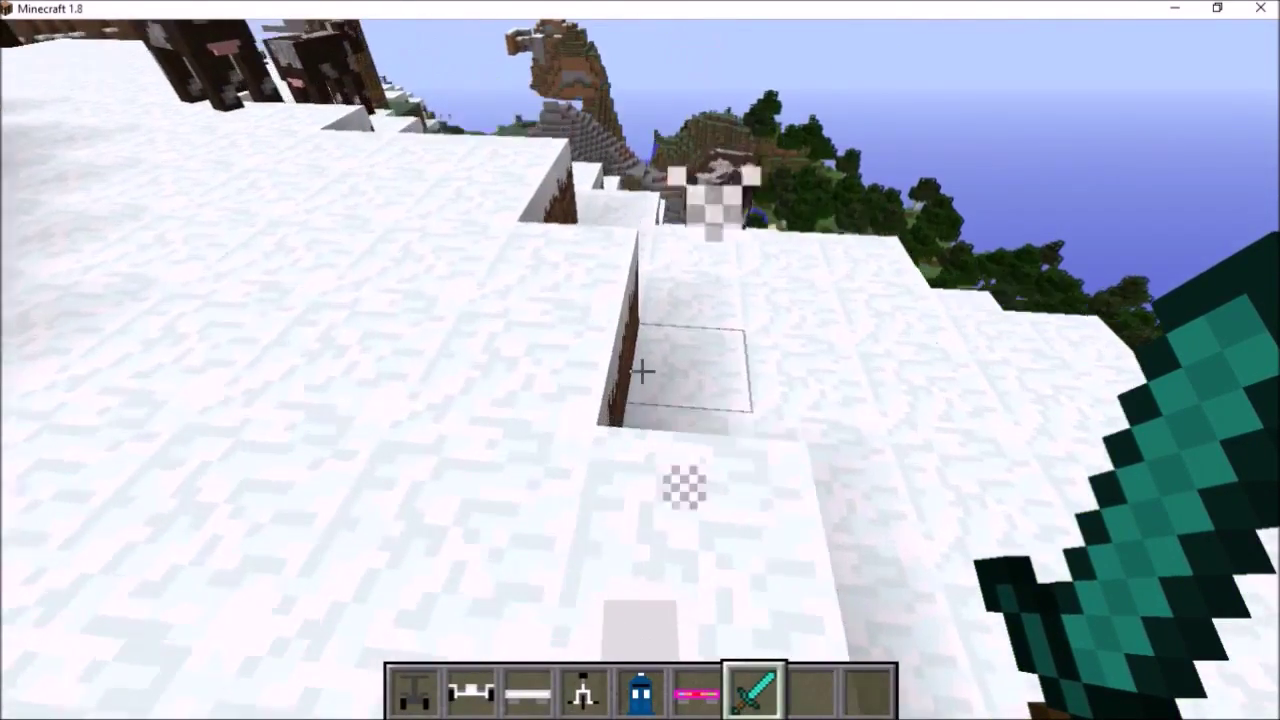
{"action": "key", "text": "e"}
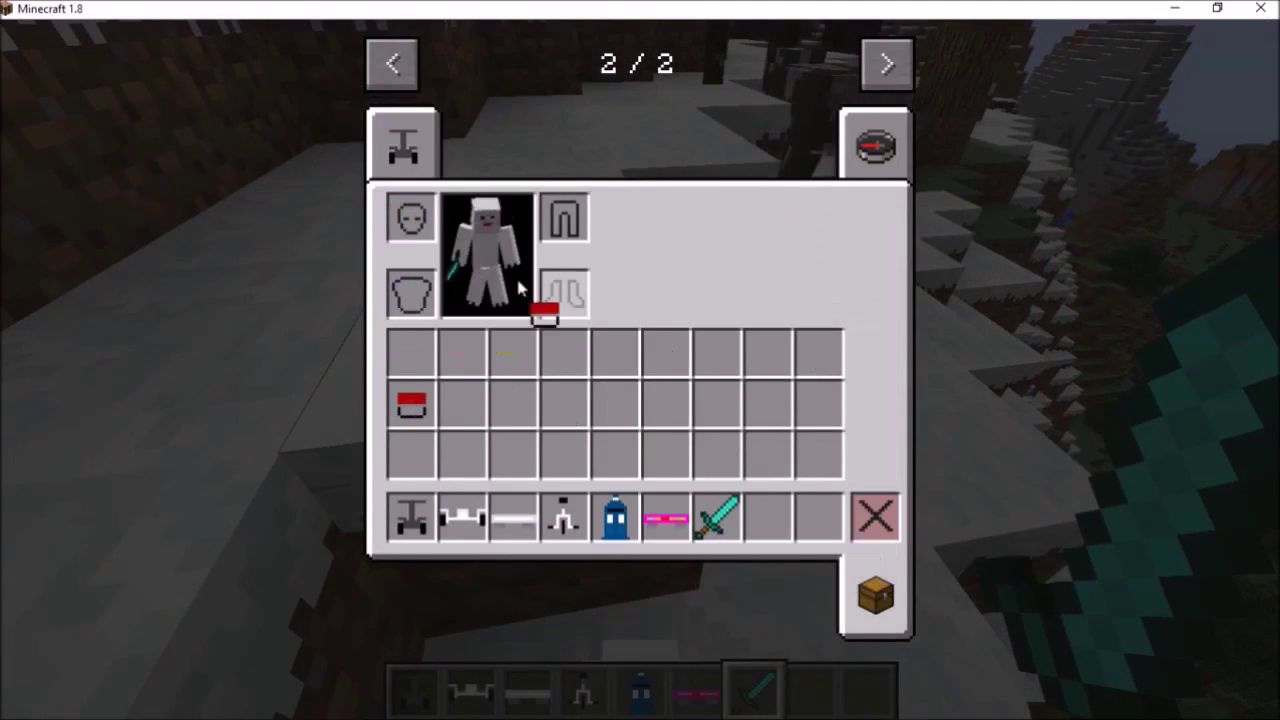
Close the inventory and switch to survival mode with /gamemode s.
{"action": "key", "text": "e"}
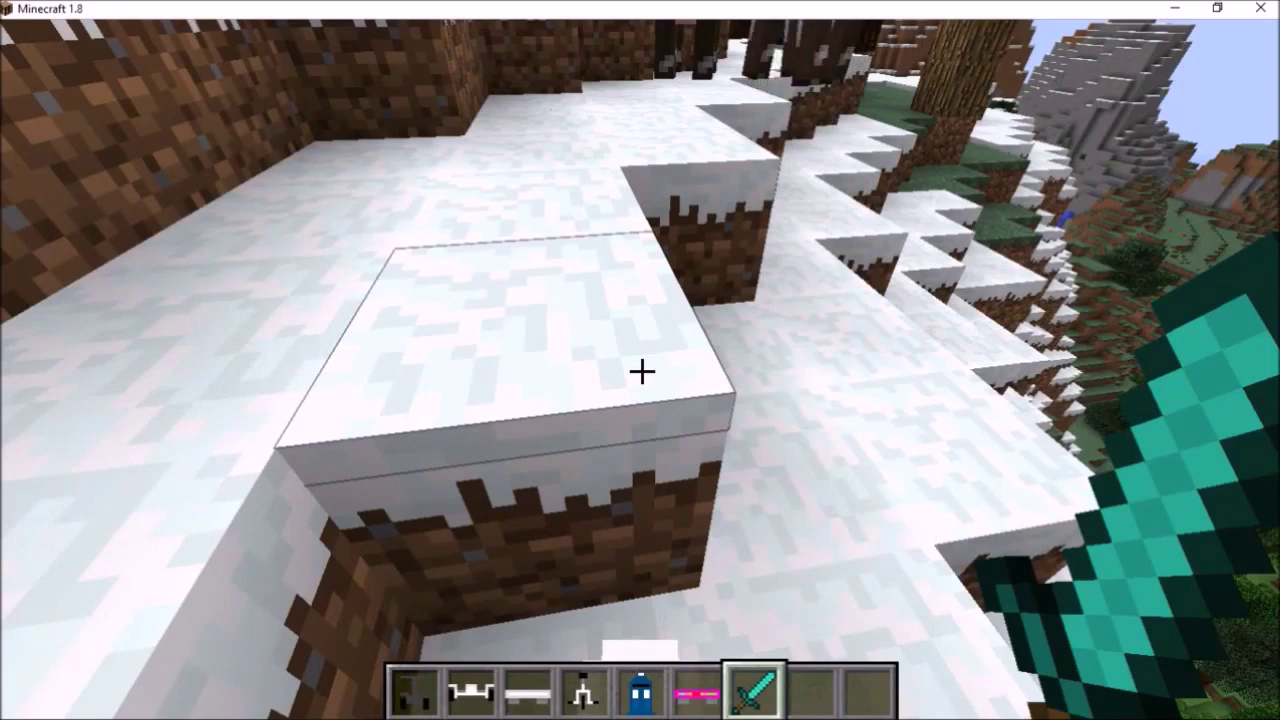
{"action": "key", "text": "t"}
{"action": "key", "text": "Return"}
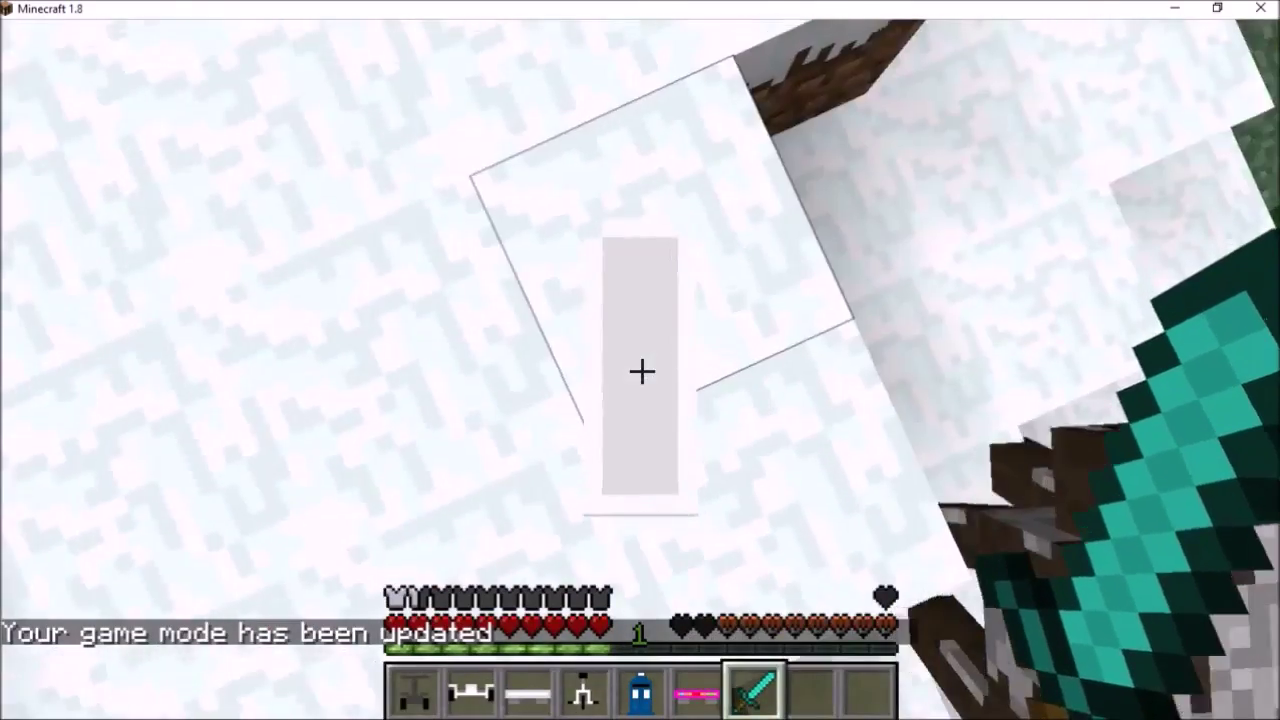
Walk past the snowy spruces and off the ledge down the grassy slope.
{"action": "key", "text": "w"}
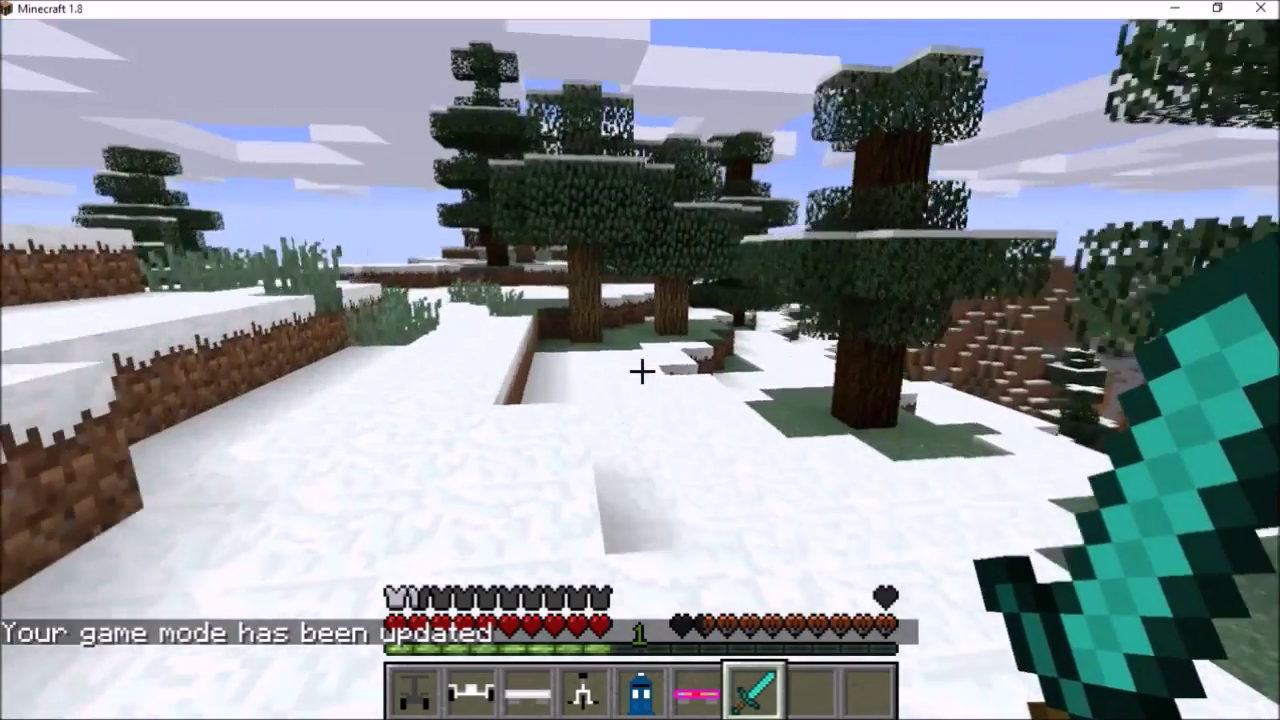
{"action": "key", "text": "w"}
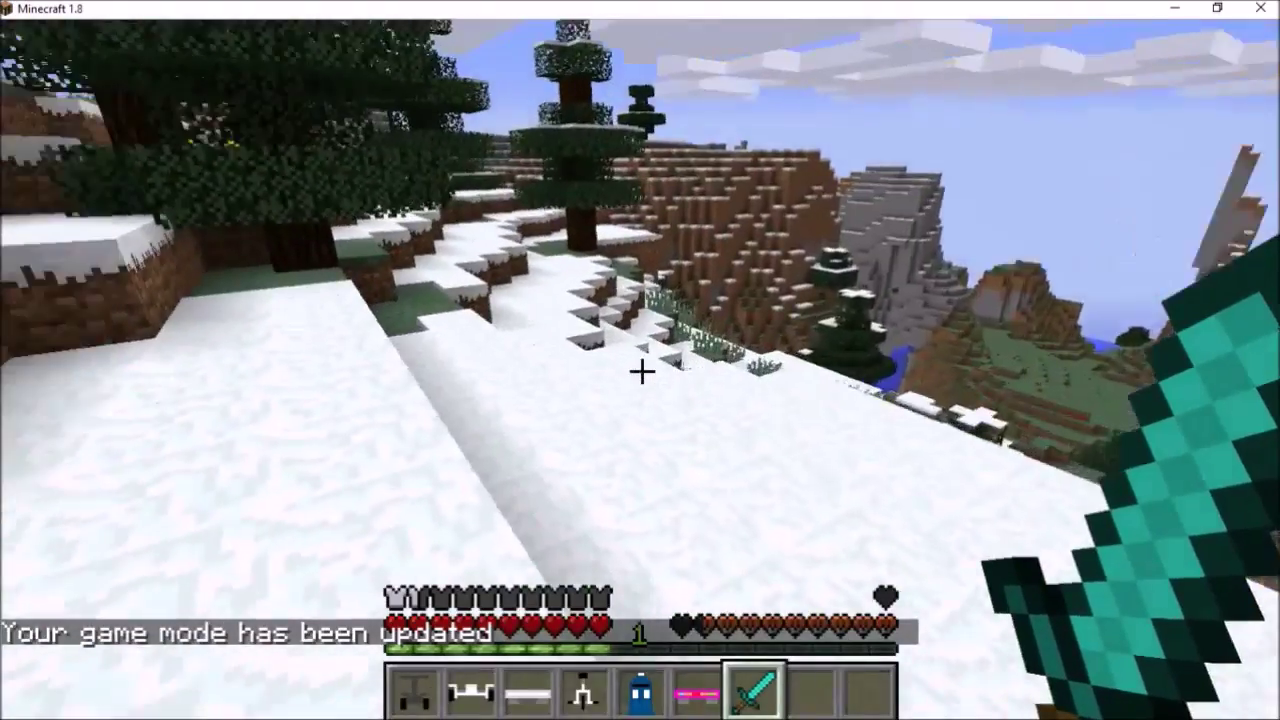
{"action": "key", "text": "w"}
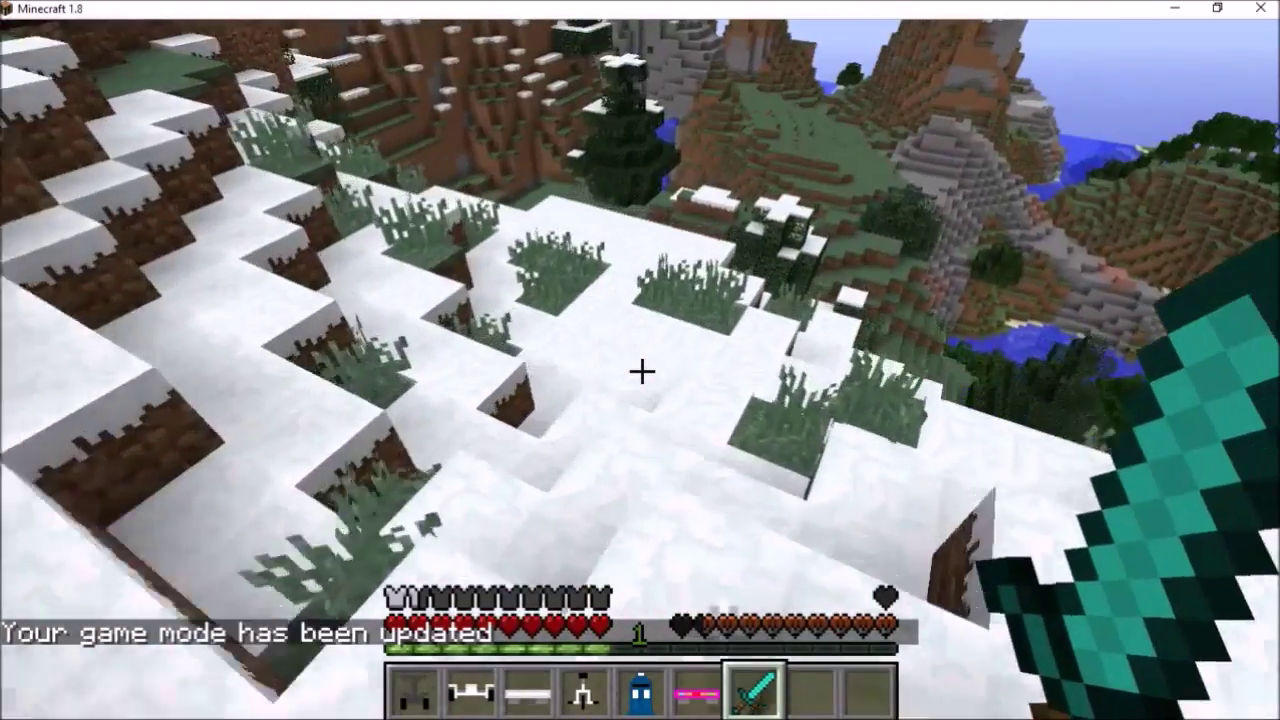
{"action": "key", "text": "w"}
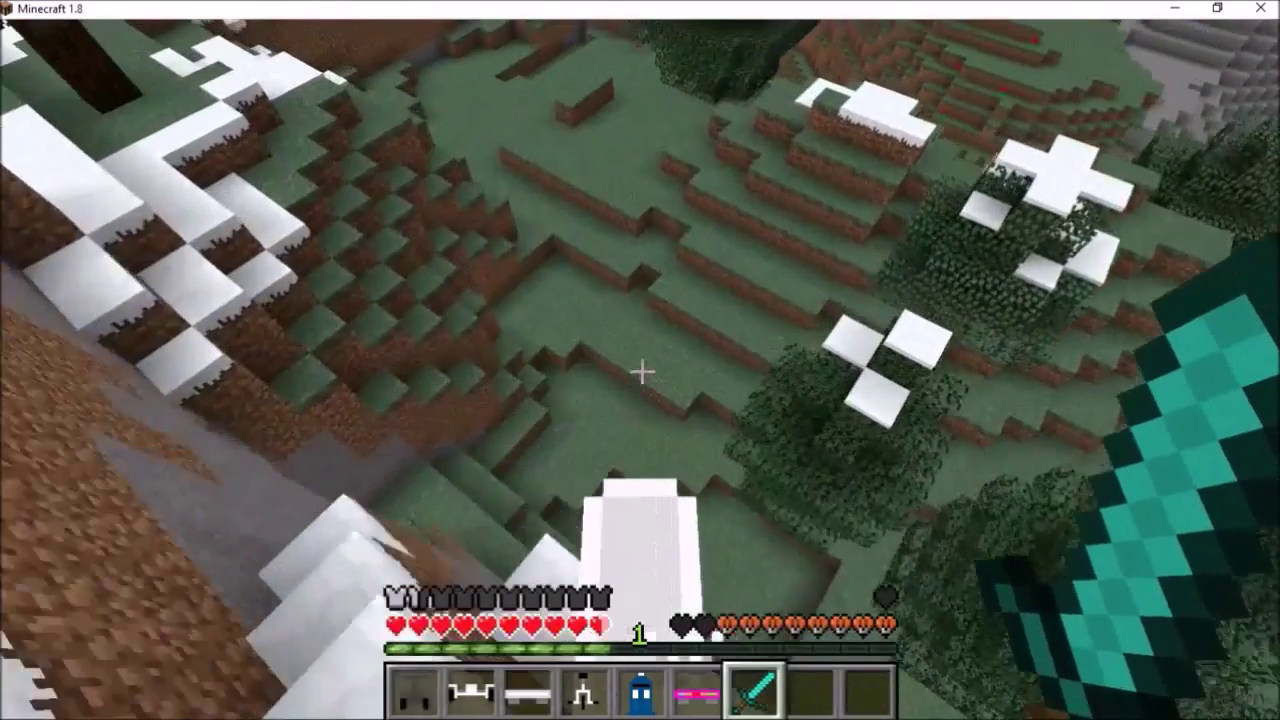
{"action": "key", "text": "w"}
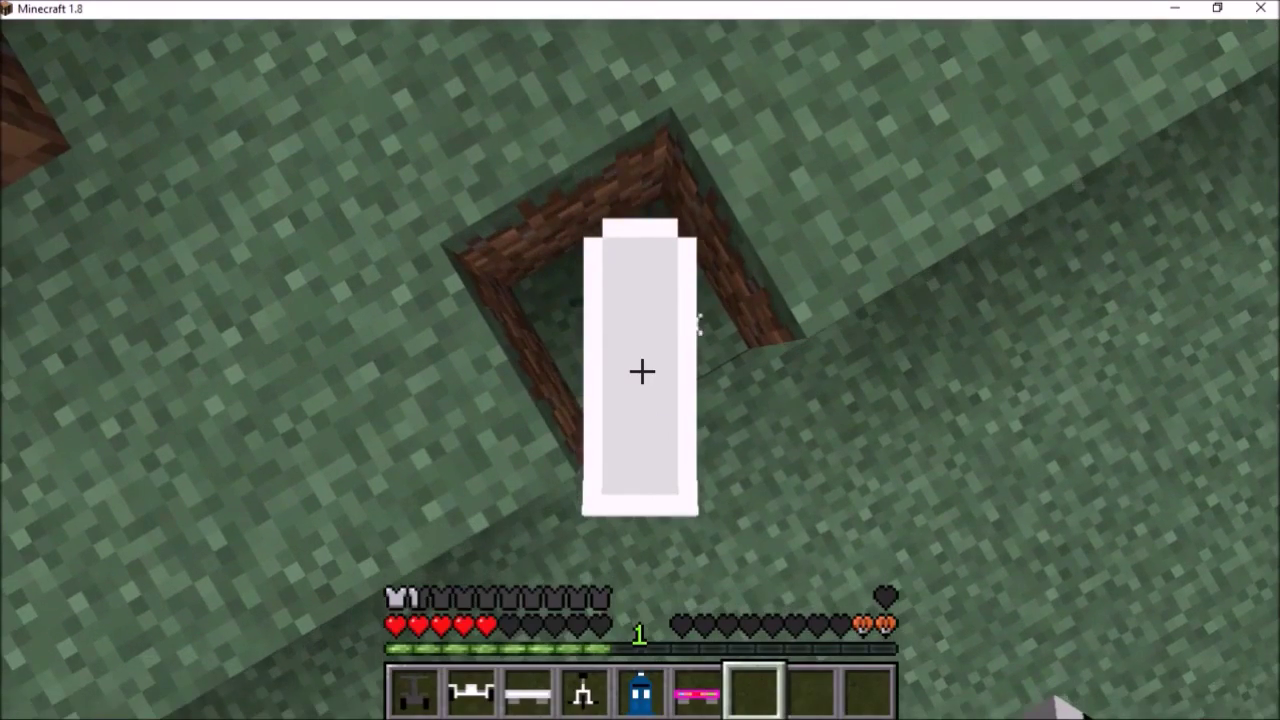
Give the player minecraft:instant_health for 6666 seconds via /effect, then view it in the inventory.
{"action": "key", "text": "slash"}
{"action": "type", "text": "/"}
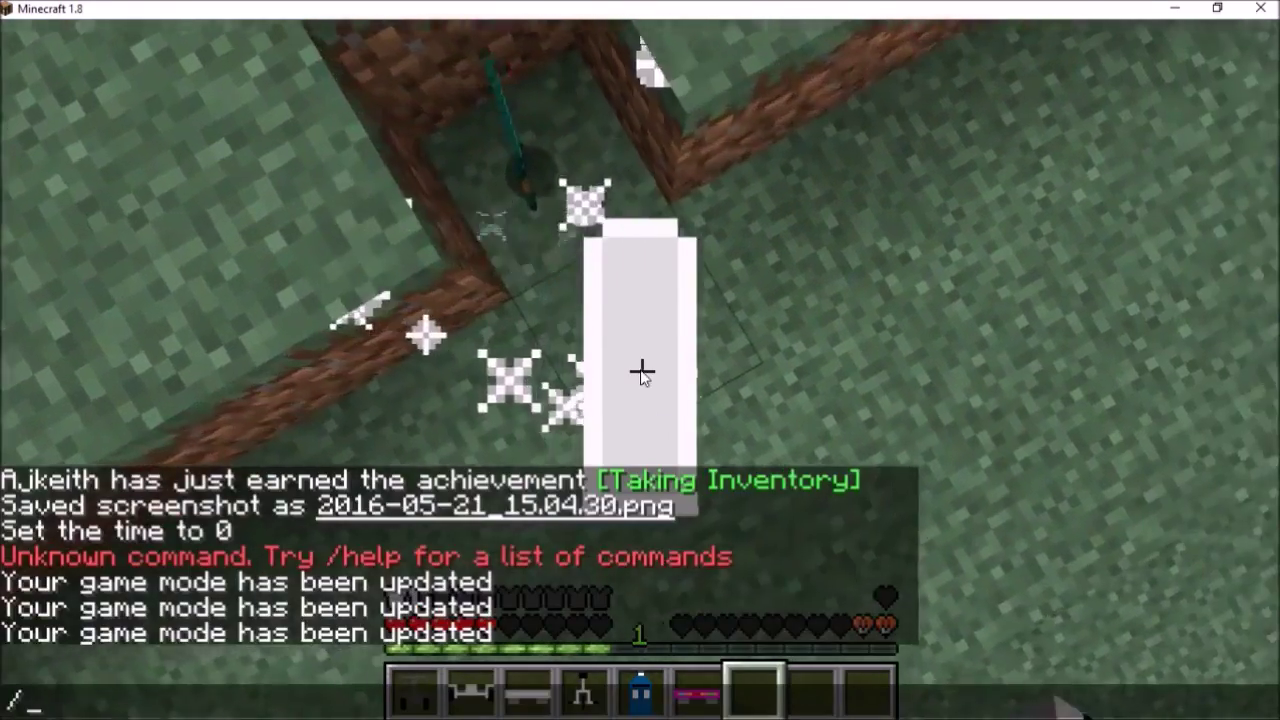
{"action": "type", "text": "effect AJkeith minecraft:"}
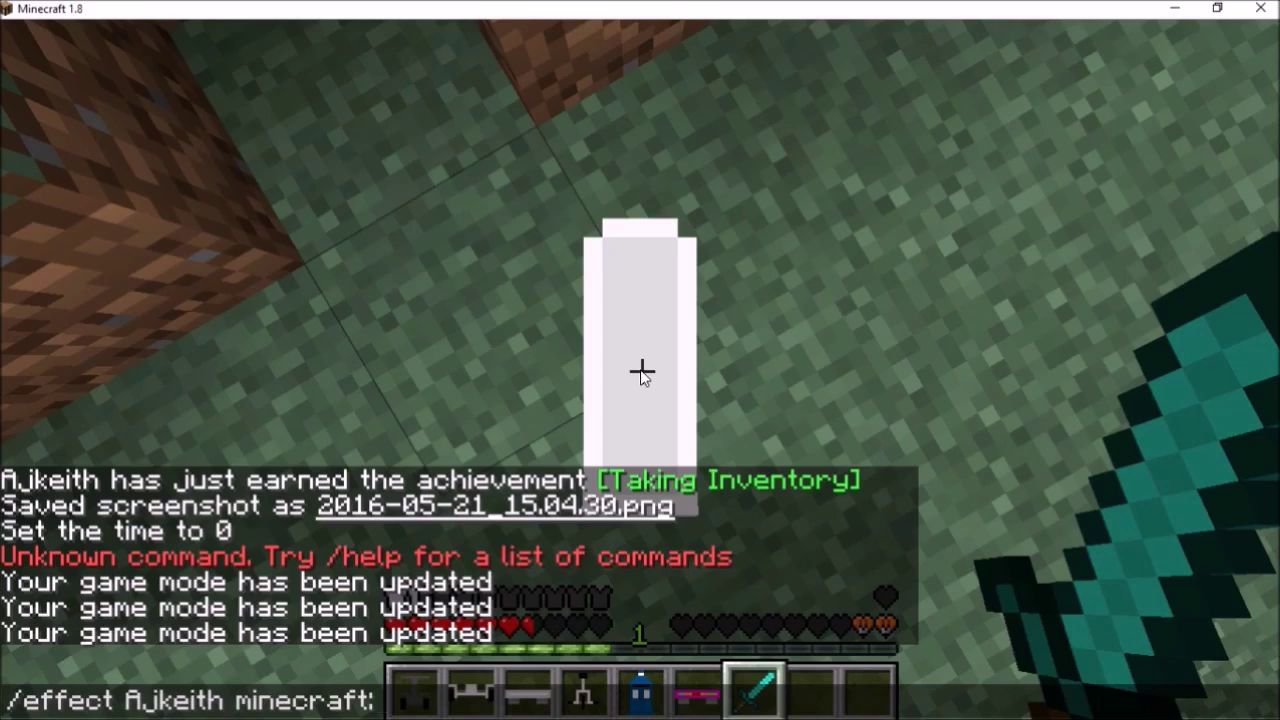
{"action": "key", "text": "Tab"}
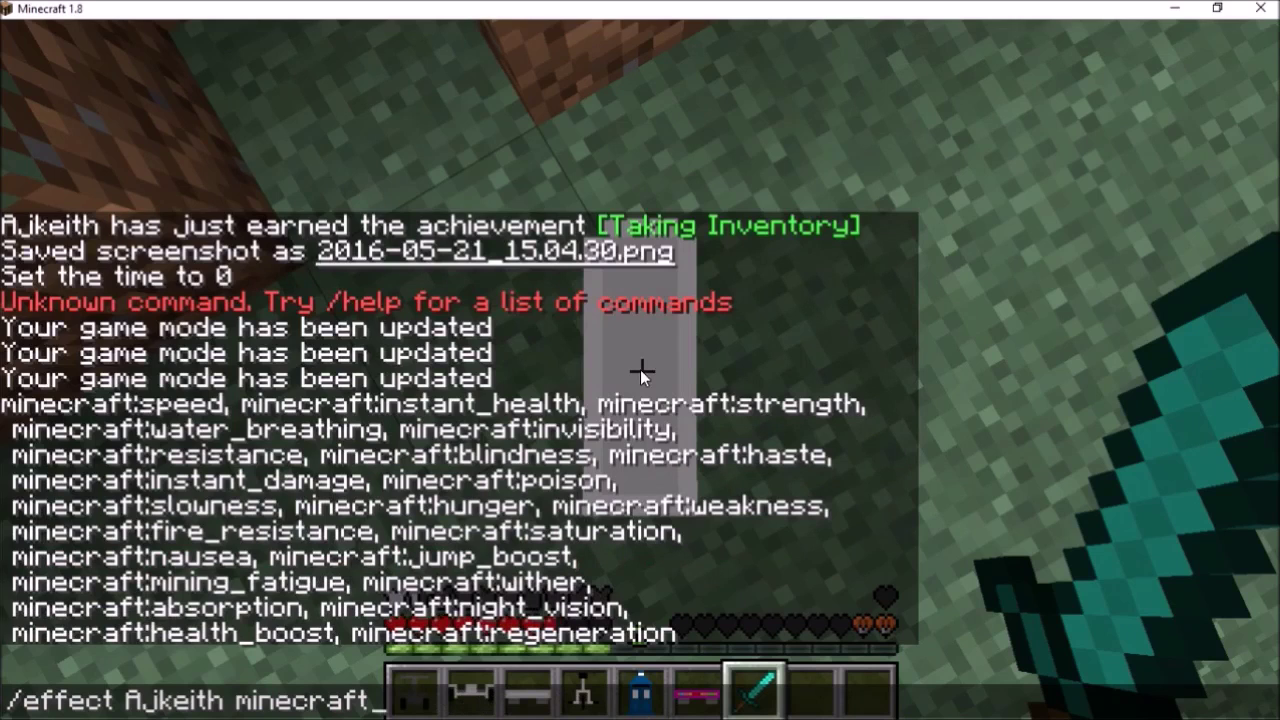
{"action": "key", "text": "Tab"}
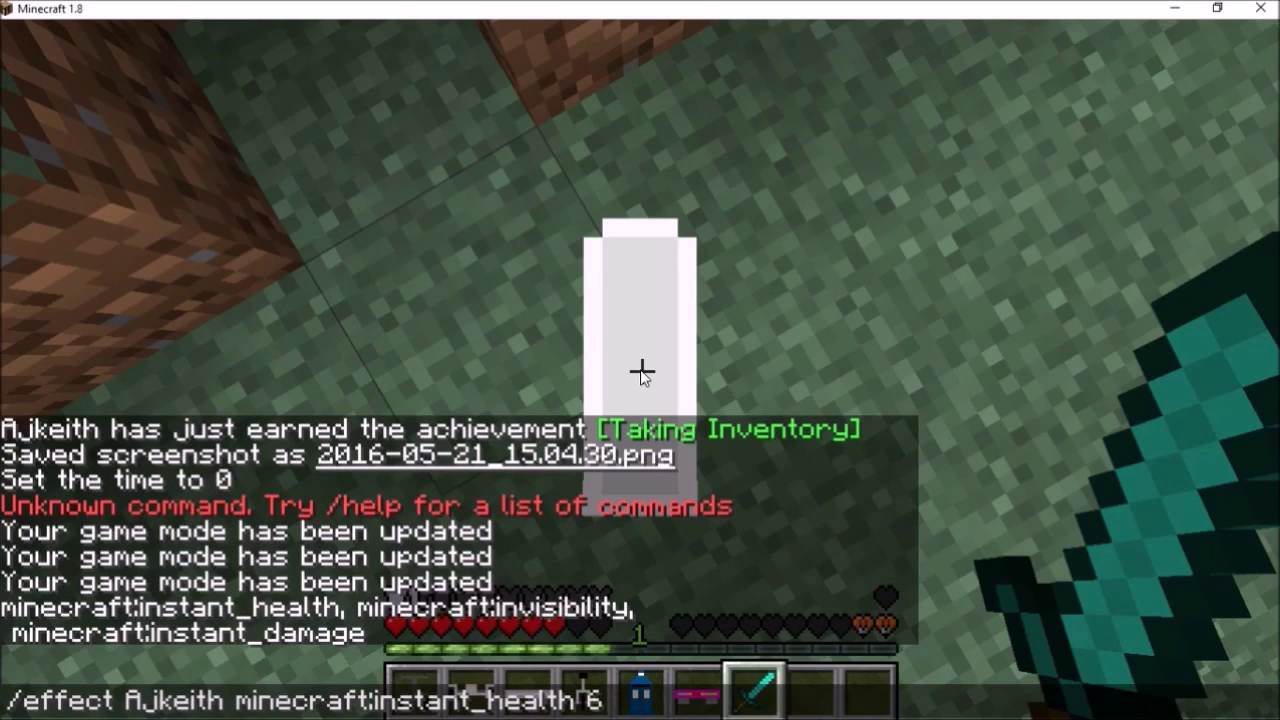
{"action": "key", "text": "Return"}
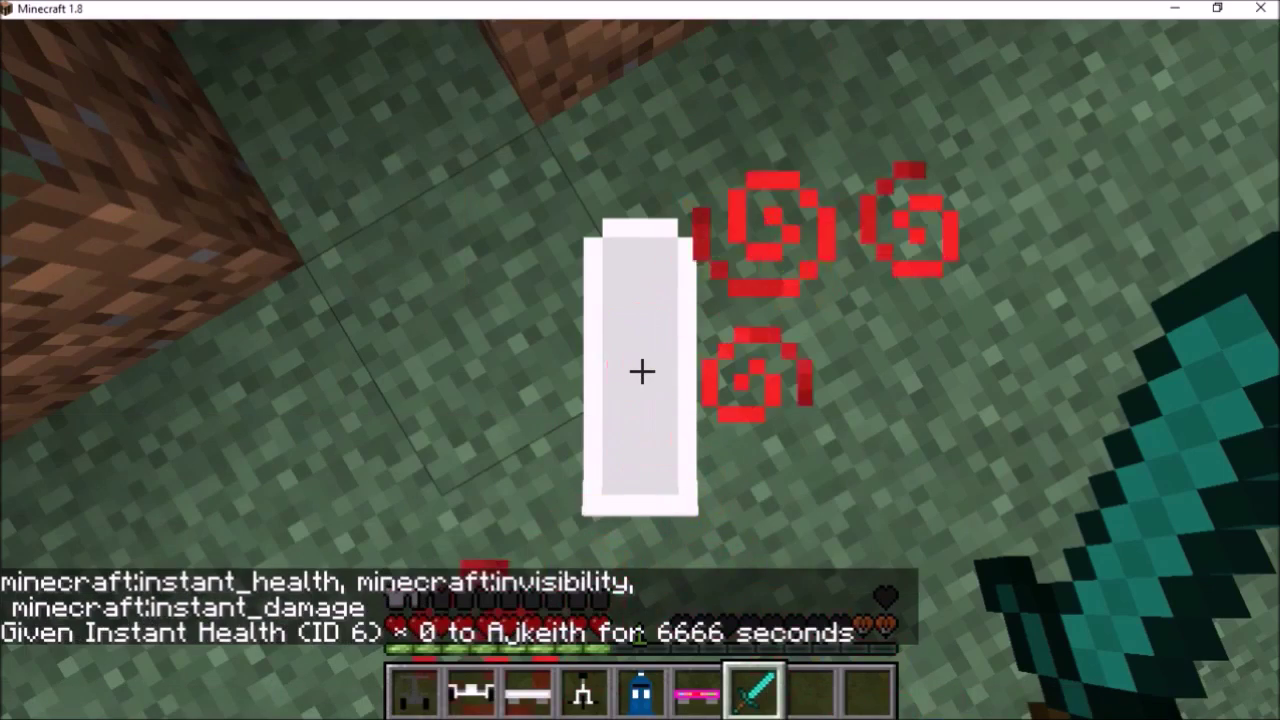
{"action": "key", "text": "e"}
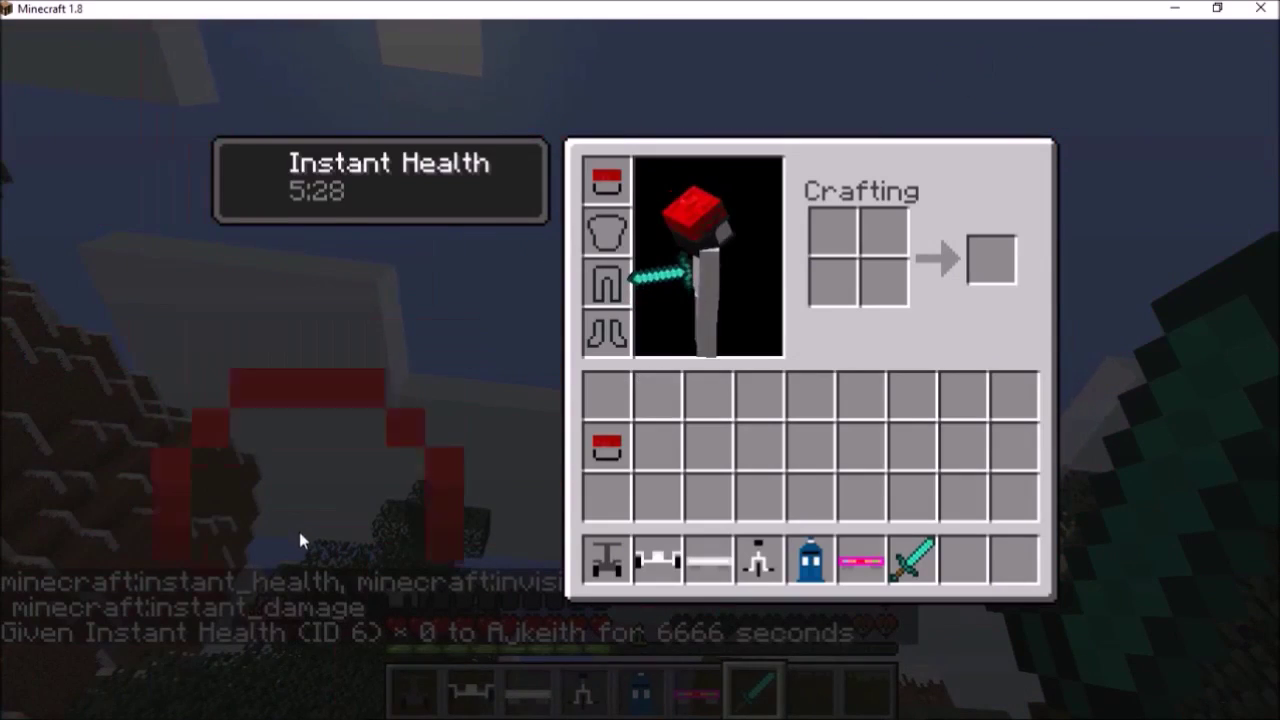
Walk toward the dirt wall and rerun the earlier game mode command with a new letter.
{"action": "key", "text": "e"}
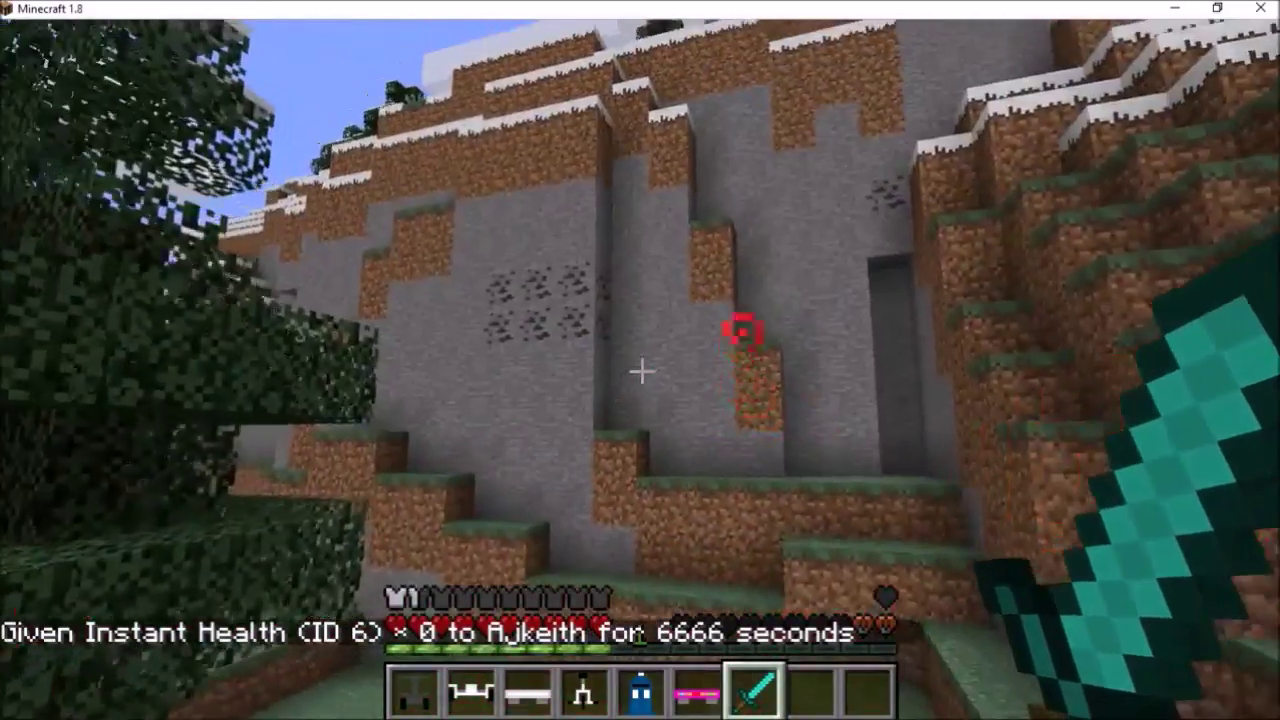
{"action": "key", "text": "w"}
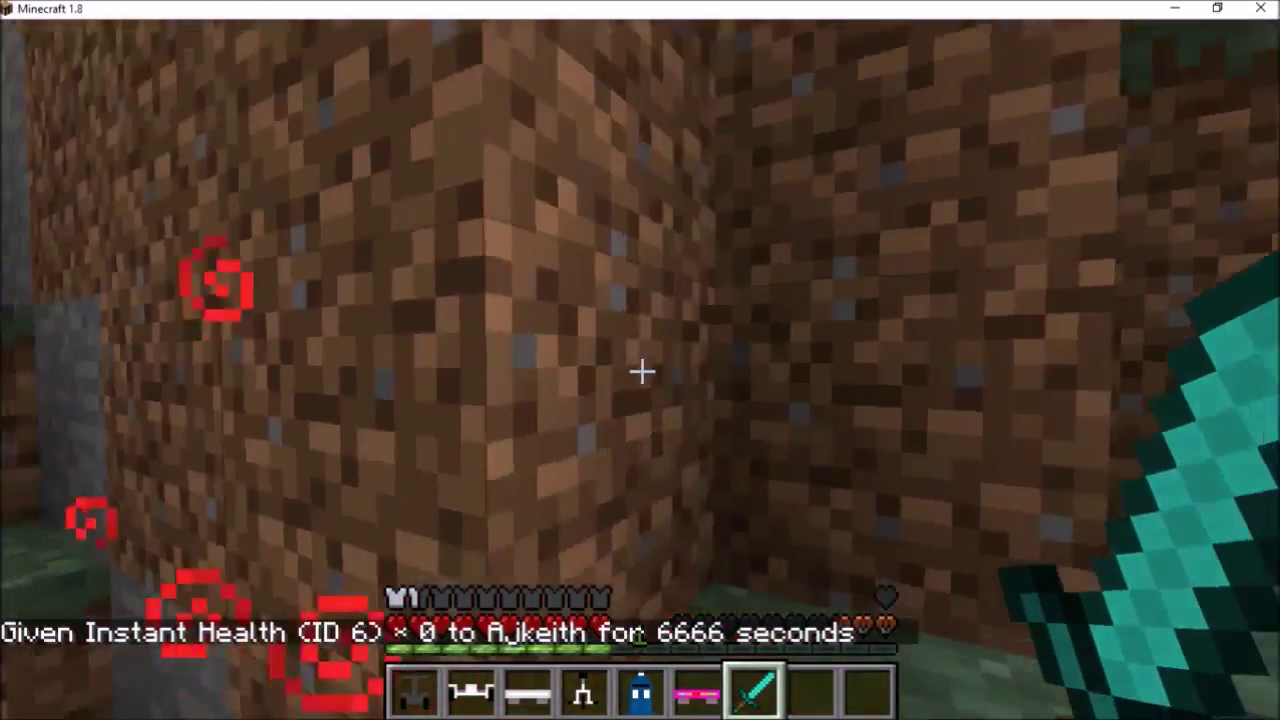
{"action": "key", "text": "t"}
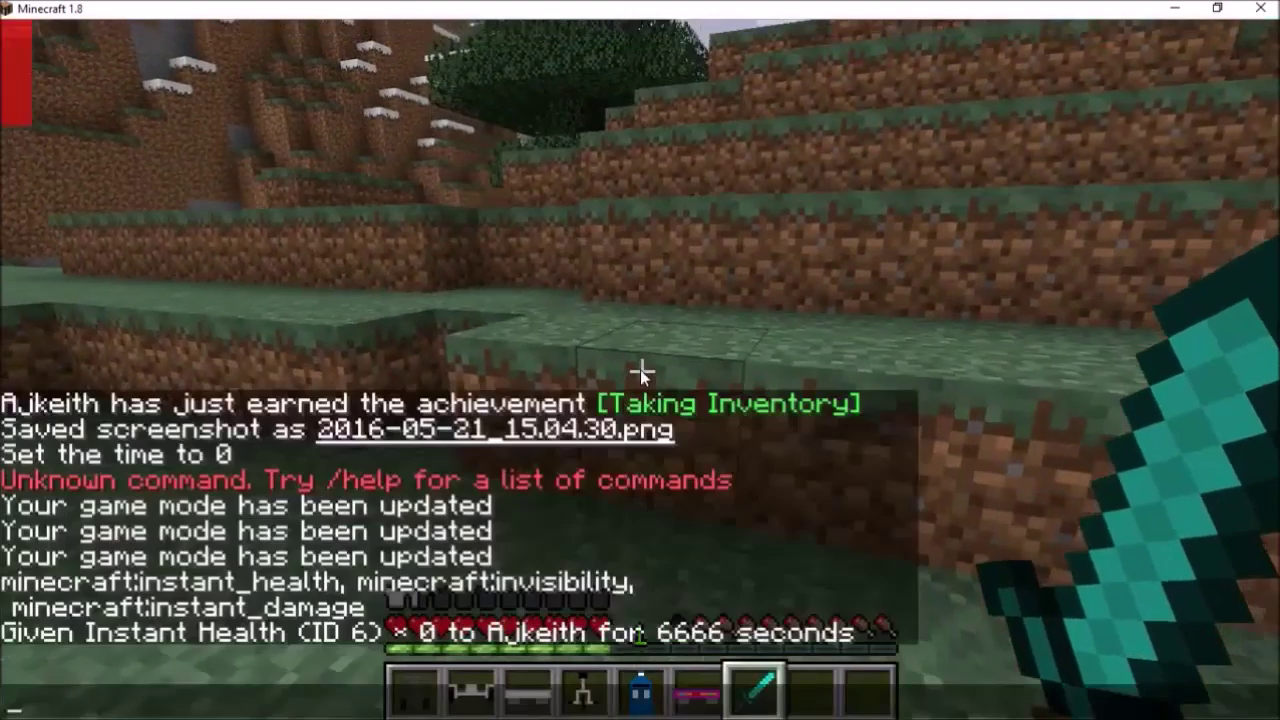
{"action": "key", "text": "Up"}
{"action": "key", "text": "Up"}
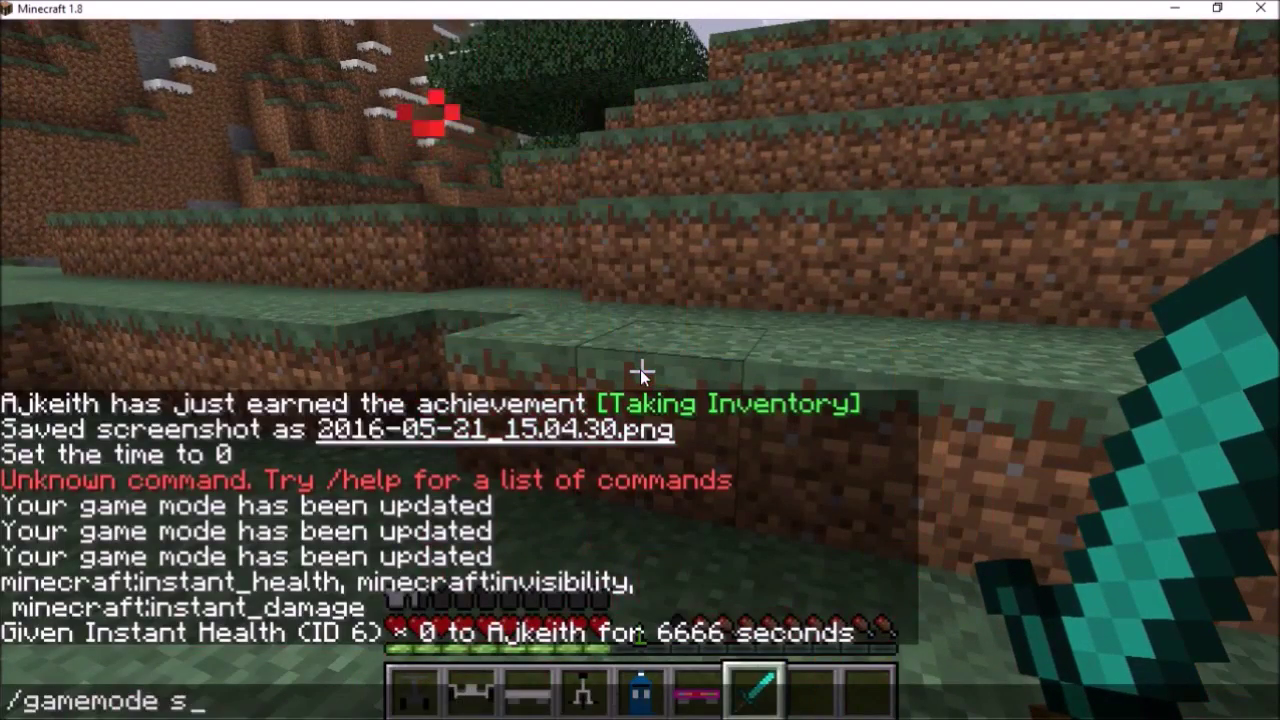
{"action": "key", "text": "BackSpace"}
{"action": "type", "text": "c"}
{"action": "key", "text": "Return"}
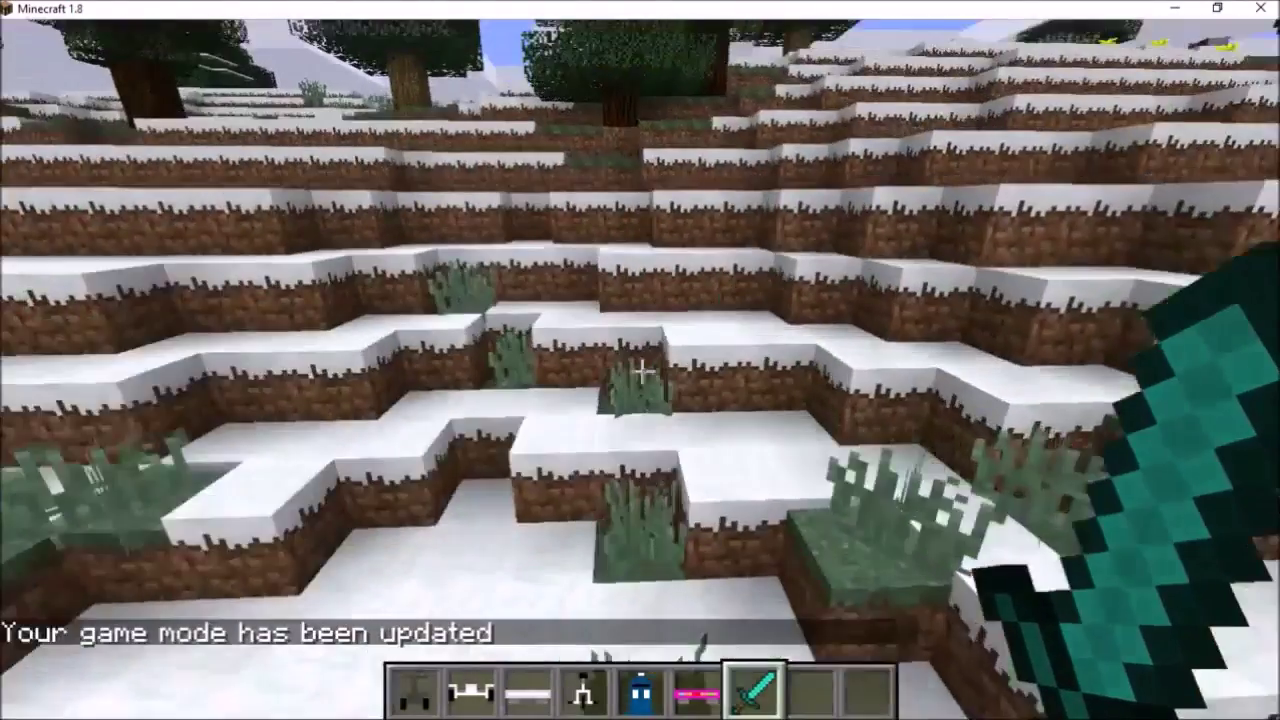
Take the helmet off into the inventory, mount the white vehicle, and switch to third-person view.
{"action": "key", "text": "e"}
{"action": "left_click", "coordinate": [581, 218], "text": "shift"}
{"action": "key", "text": "e"}
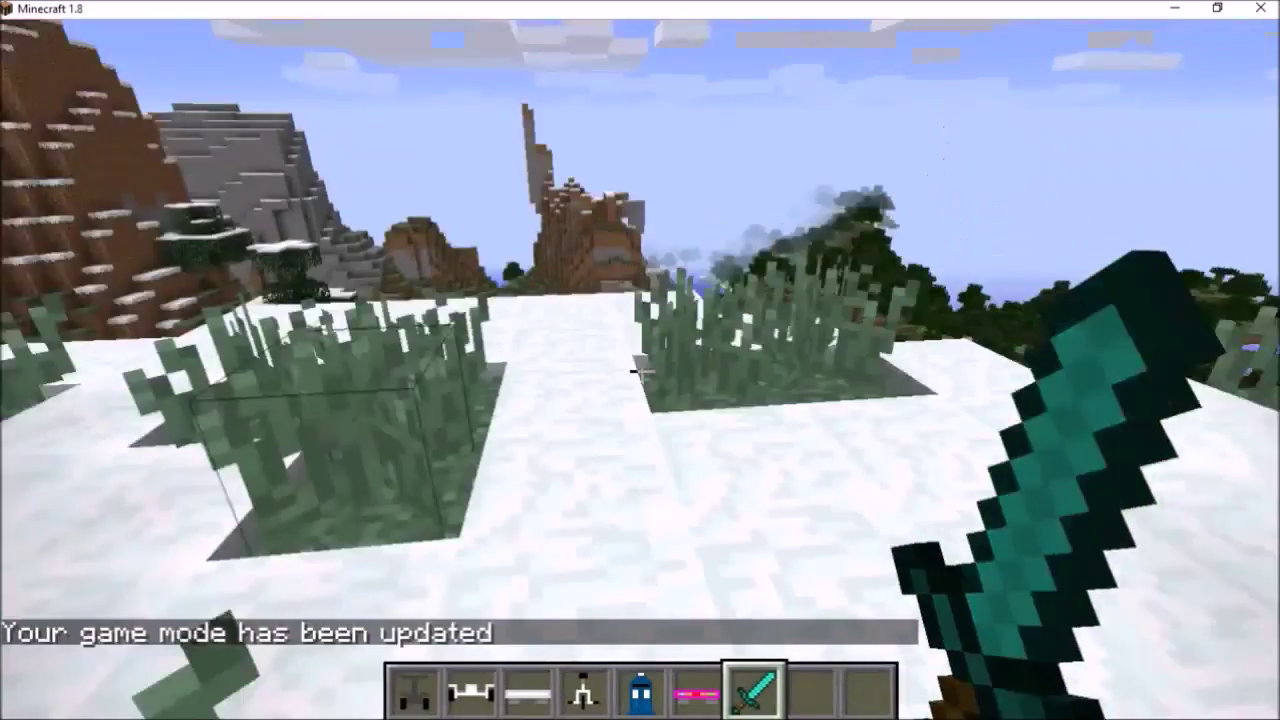
{"action": "scroll", "coordinate": [641, 371], "scroll_direction": "up", "scroll_amount": 3}
{"action": "scroll", "coordinate": [641, 371], "scroll_direction": "up", "scroll_amount": 1}
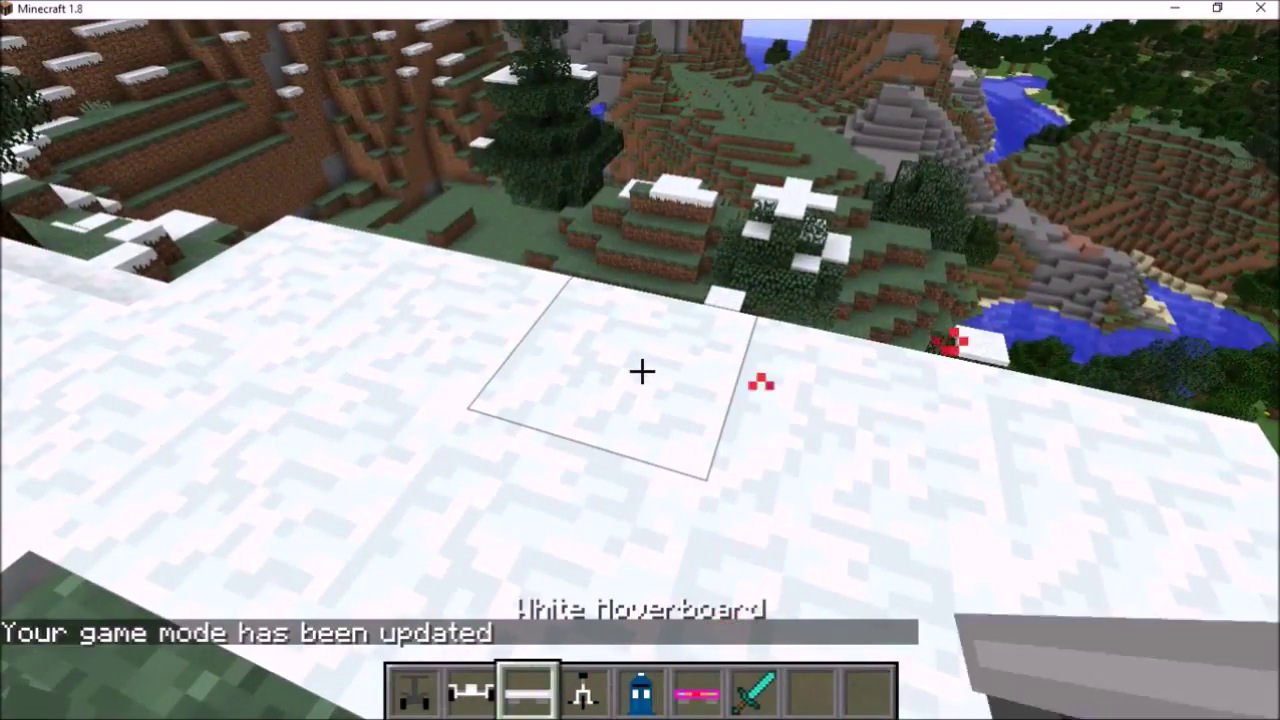
{"action": "scroll", "coordinate": [641, 371], "scroll_direction": "down", "scroll_amount": 1}
{"action": "scroll", "coordinate": [641, 371], "scroll_direction": "down", "scroll_amount": 1}
{"action": "scroll", "coordinate": [641, 371], "scroll_direction": "down", "scroll_amount": 2}
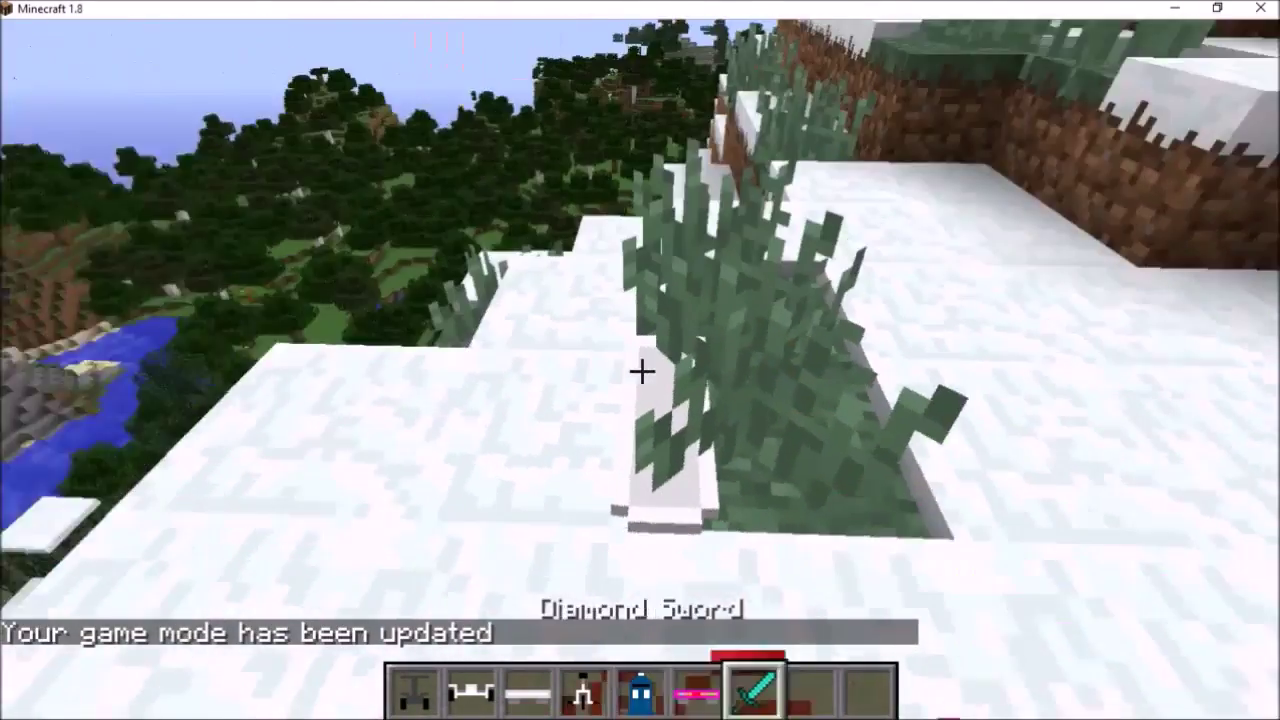
{"action": "scroll", "coordinate": [641, 371], "scroll_direction": "up", "scroll_amount": 3}
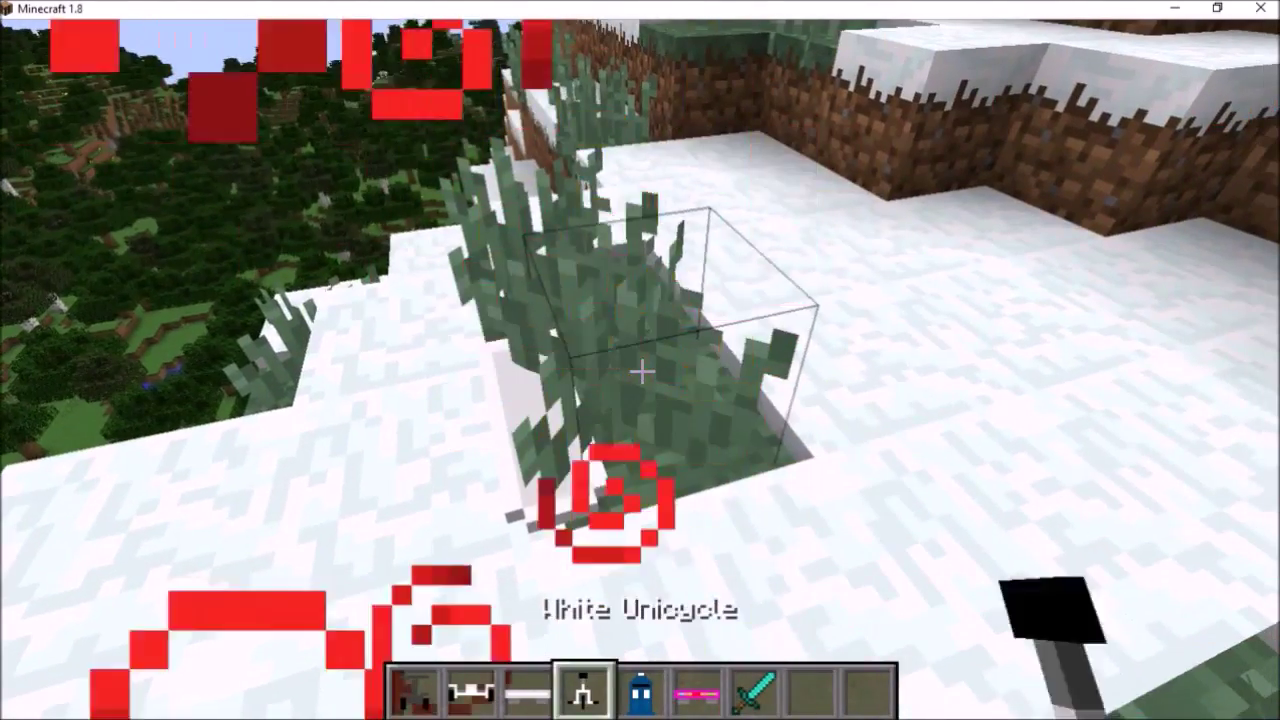
{"action": "scroll", "coordinate": [641, 371], "scroll_direction": "down", "scroll_amount": 3}
{"action": "right_click", "coordinate": [641, 371]}
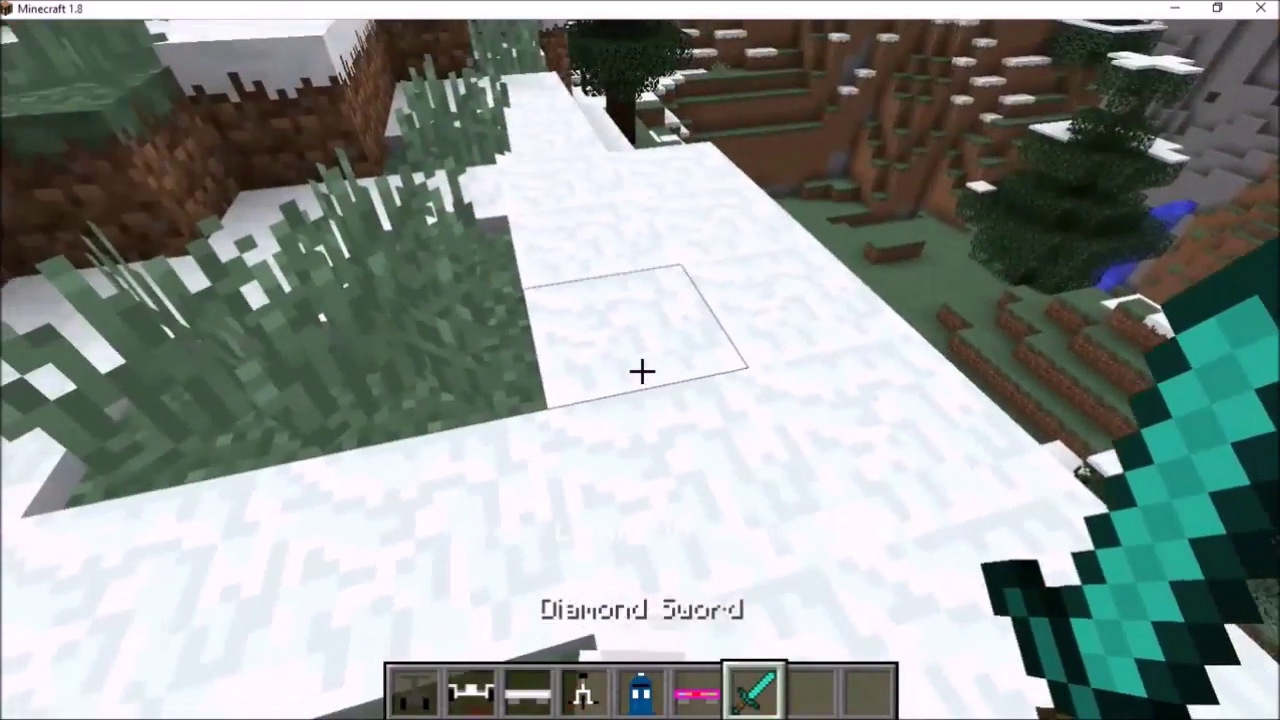
{"action": "key", "text": "F5"}
Switch to survival mode with /gamemode s and submit an effect-clearing command.
{"action": "key", "text": "t"}
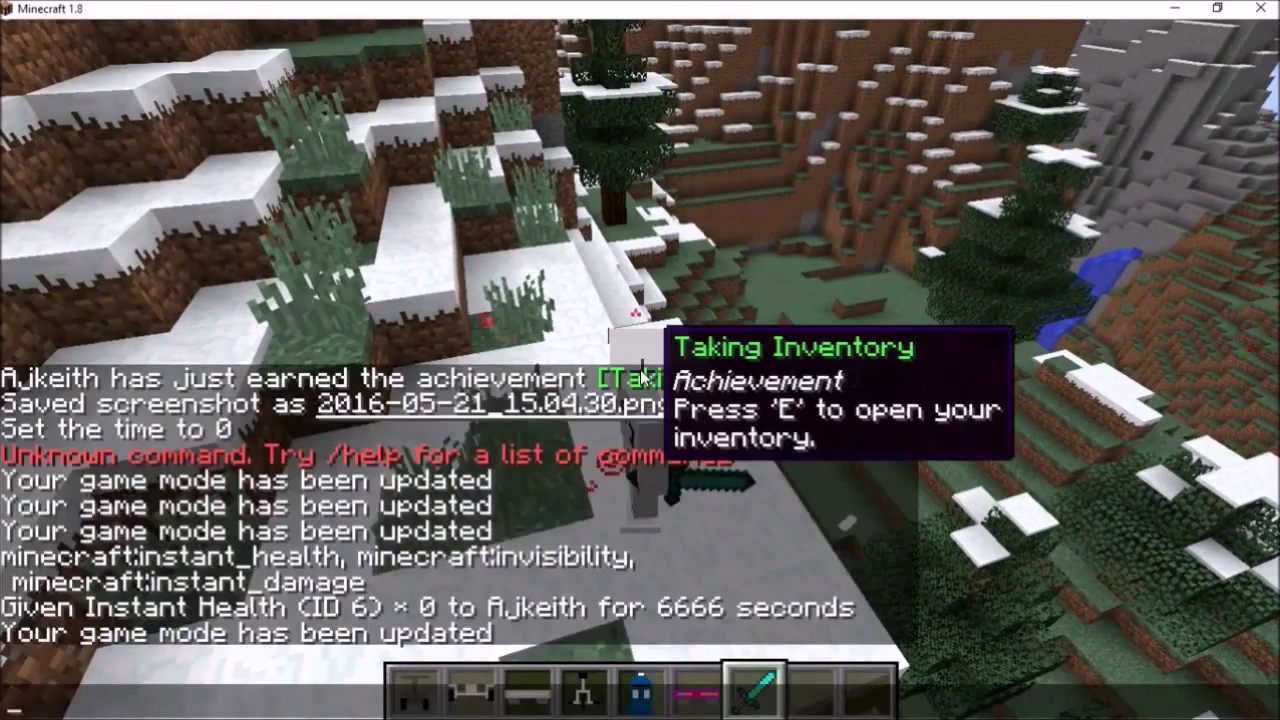
{"action": "key", "text": "Up"}
{"action": "key", "text": "Up"}
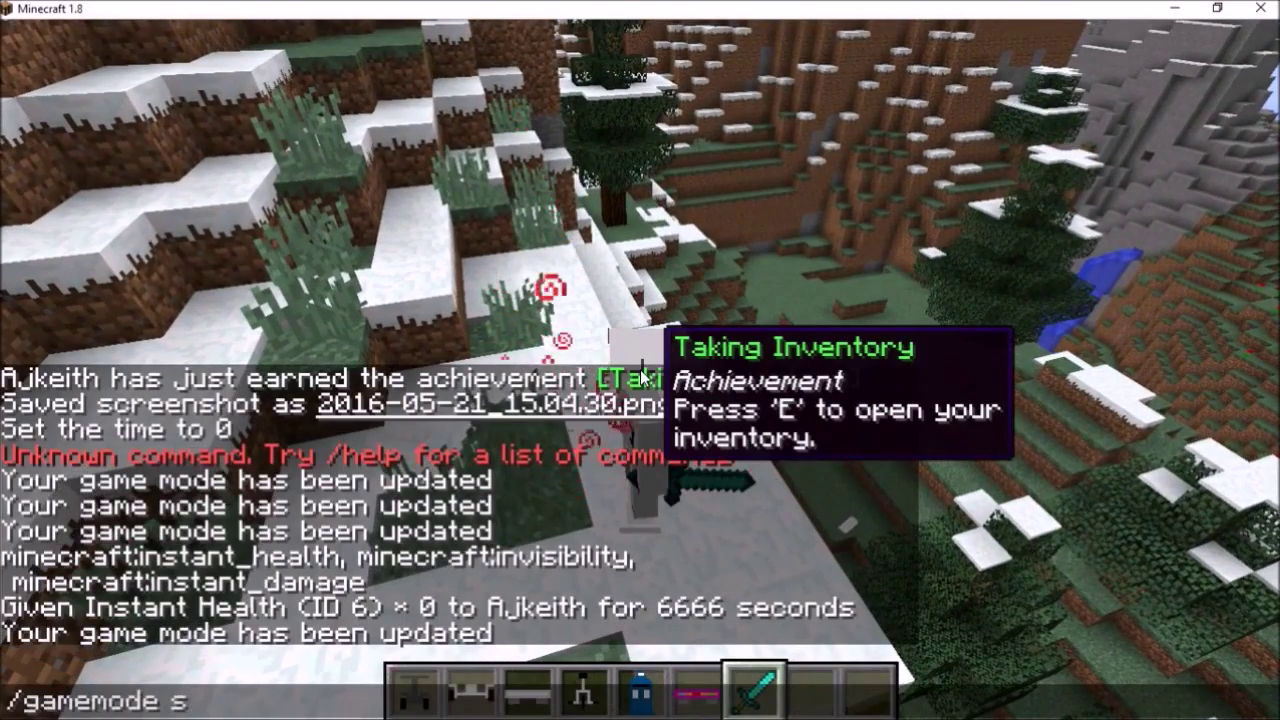
{"action": "key", "text": "Return"}
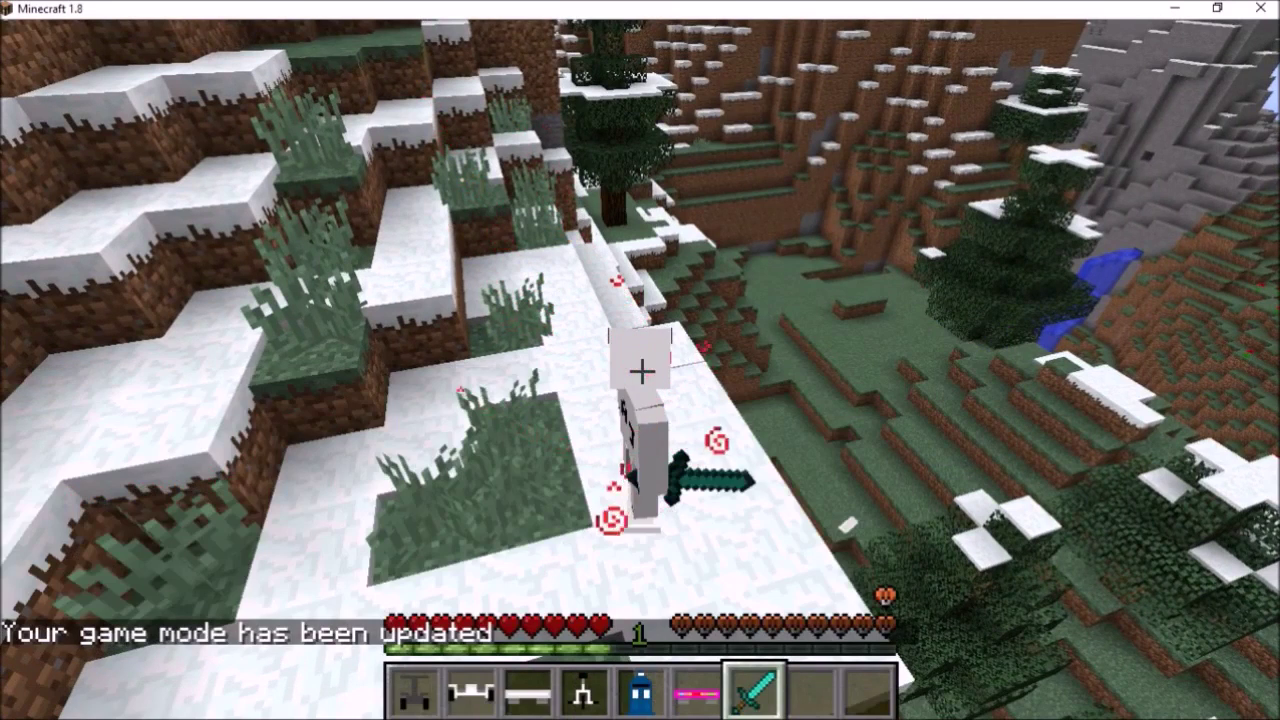
{"action": "key", "text": "slash"}
{"action": "type", "text": "/effect clea"}
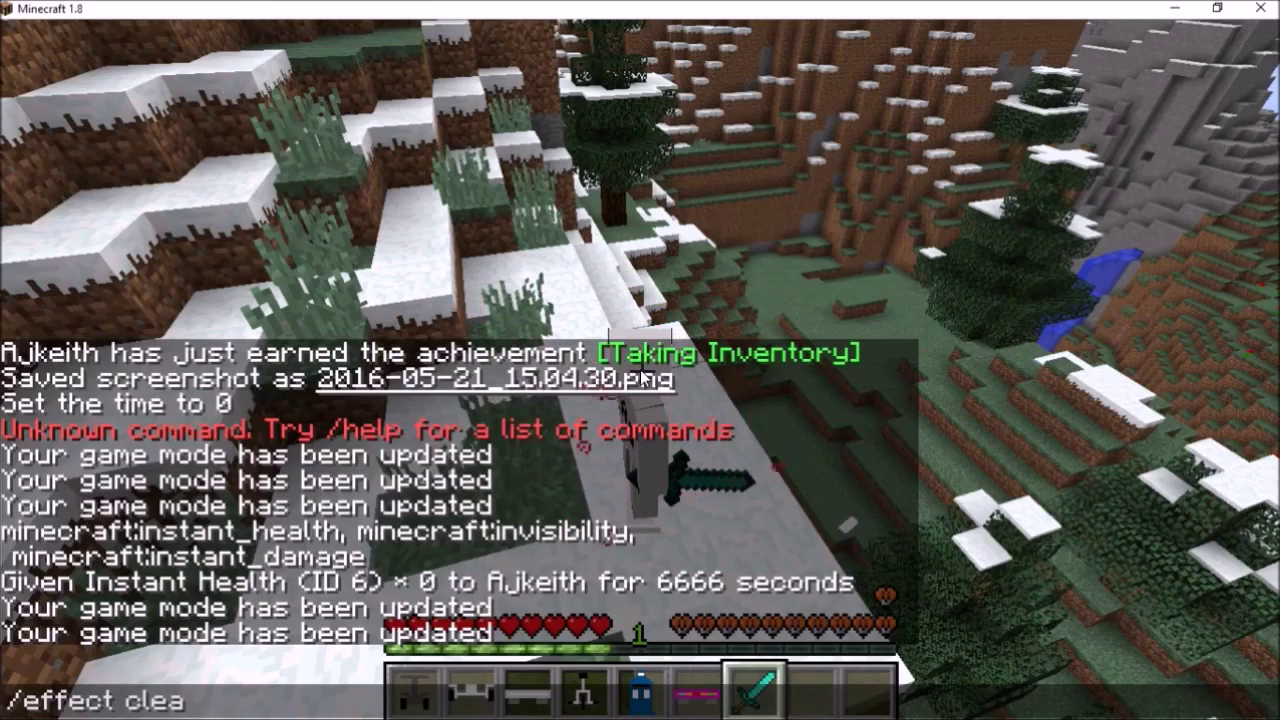
{"action": "type", "text": "r"}
{"action": "key", "text": "Return"}
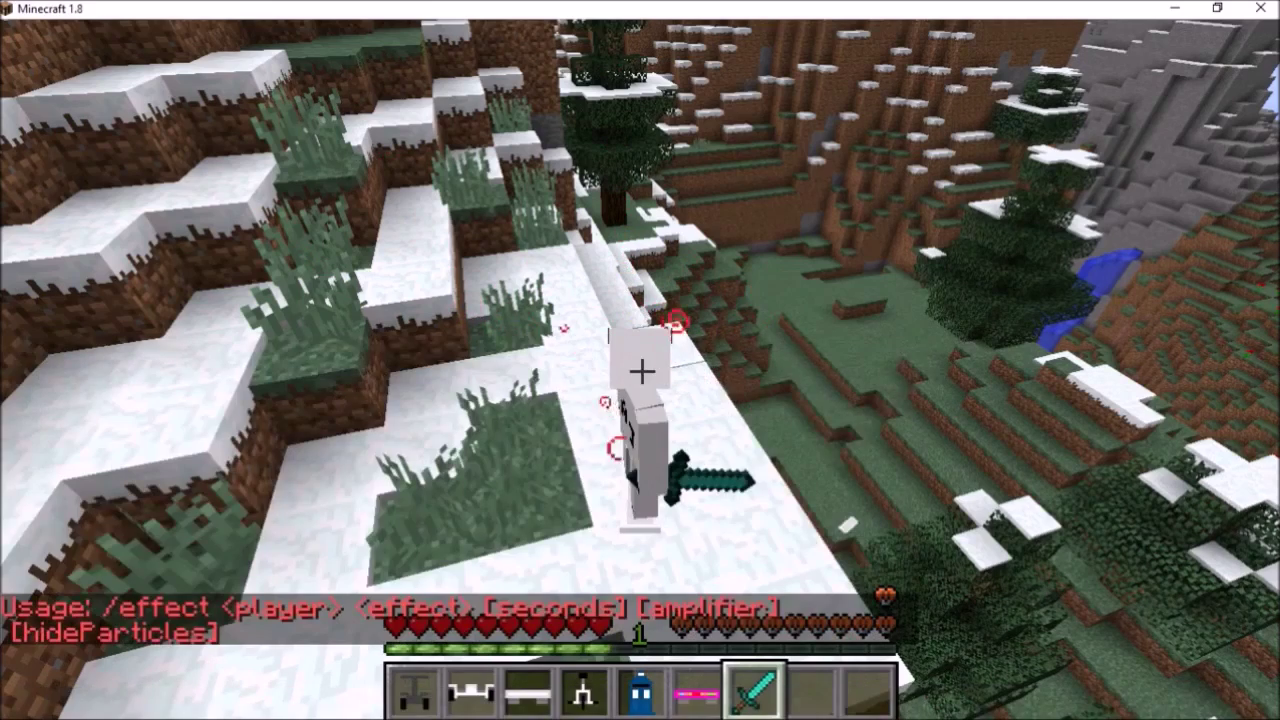
Edit the recalled instant health command into /effect clear, then walk across the grass slope.
{"action": "key", "text": "t"}
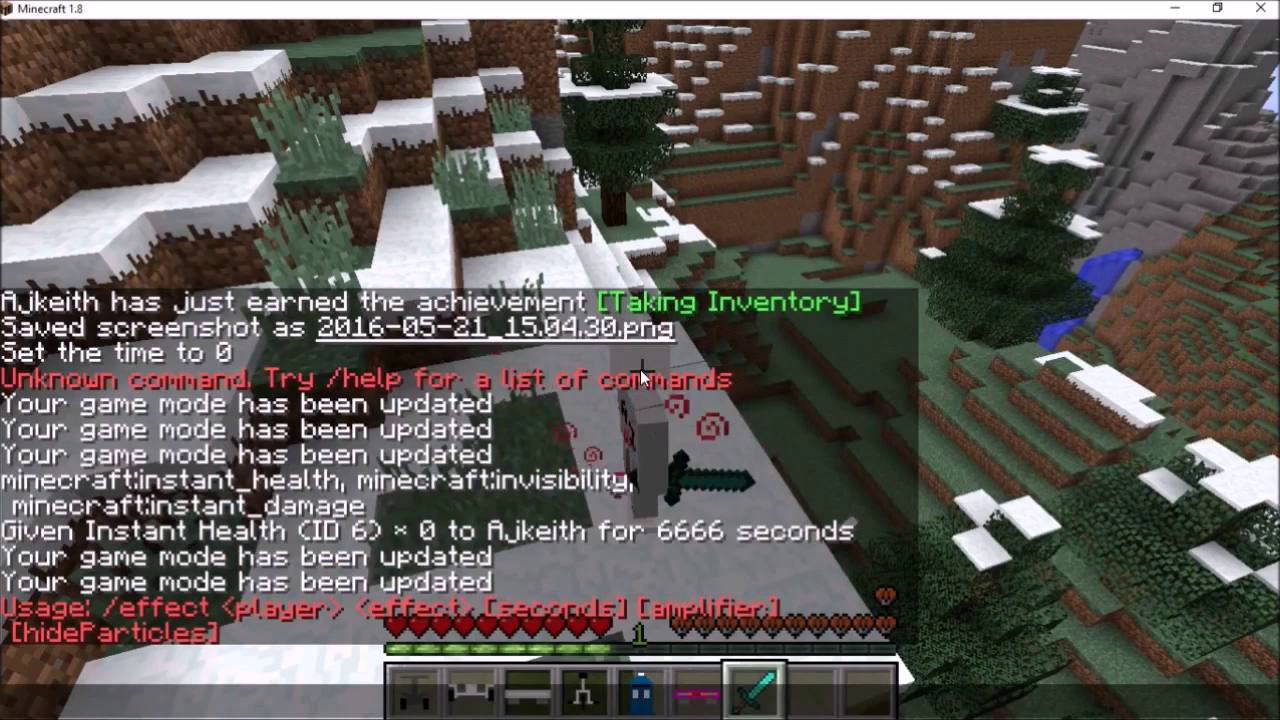
{"action": "type", "text": "effect clear"}
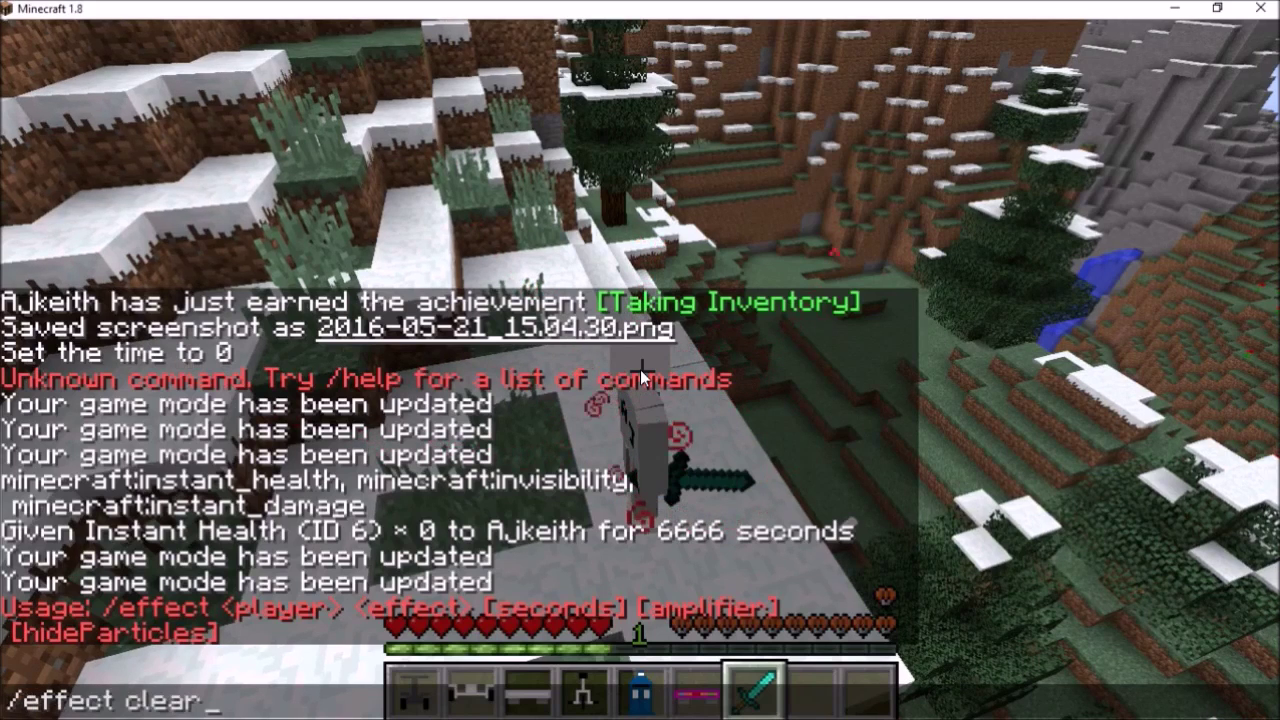
{"action": "key", "text": "Up"}
{"action": "key", "text": "Up"}
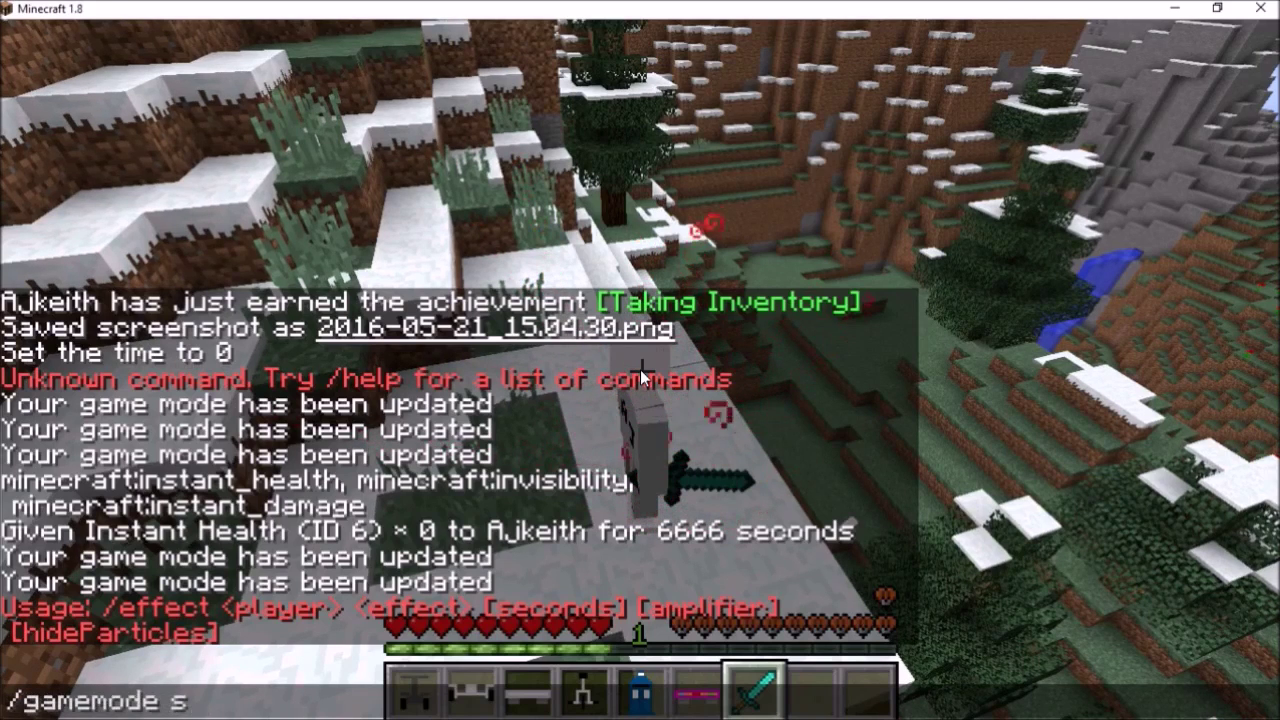
{"action": "key", "text": "Up"}
{"action": "key", "text": "Up"}
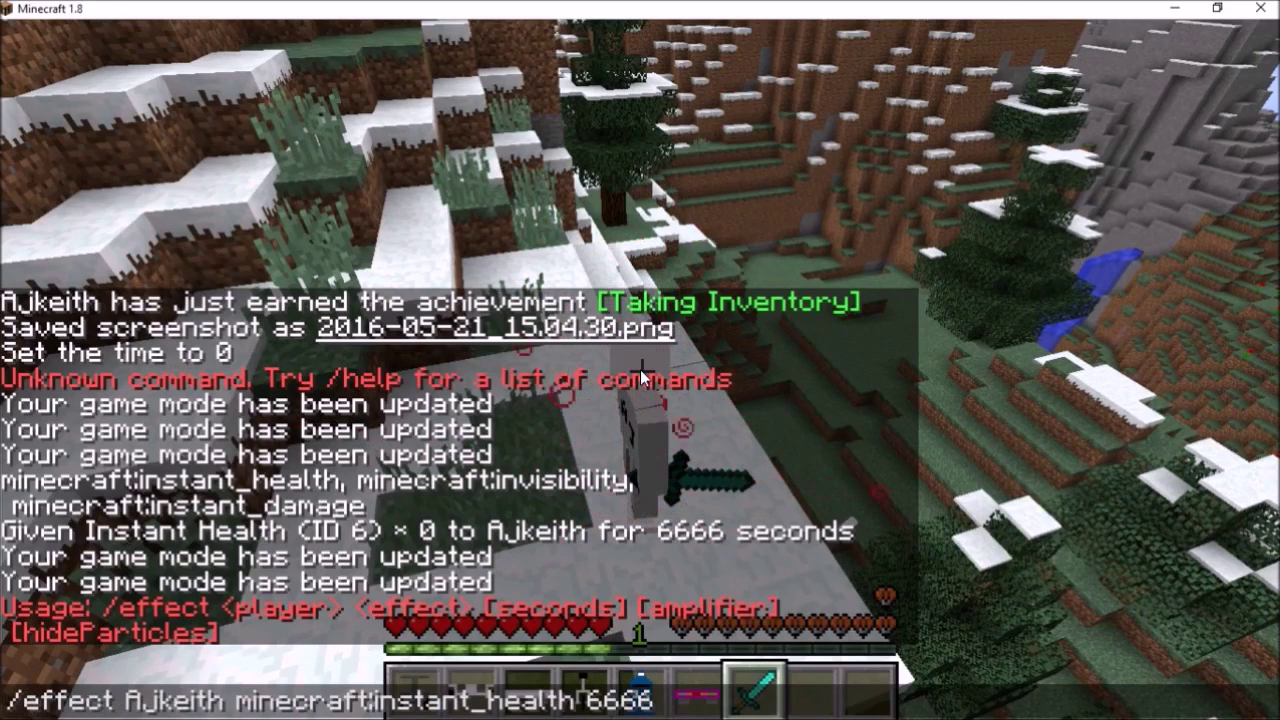
{"action": "key", "text": "BackSpace"}
{"action": "key", "text": "BackSpace"}
{"action": "key", "text": "BackSpace"}
{"action": "key", "text": "BackSpace"}
{"action": "key", "text": "BackSpace"}
{"action": "key", "text": "BackSpace"}
{"action": "key", "text": "BackSpace"}
{"action": "key", "text": "BackSpace"}
{"action": "key", "text": "BackSpace"}
{"action": "key", "text": "BackSpace"}
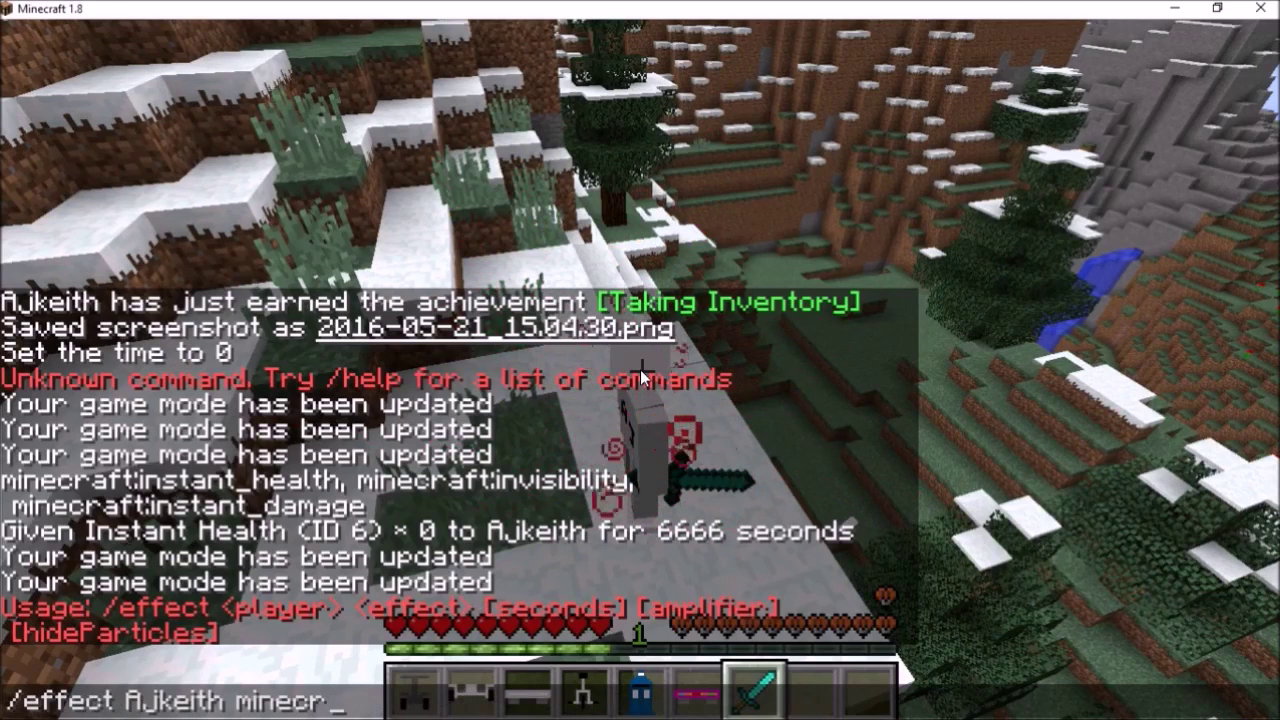
{"action": "key", "text": "BackSpace"}
{"action": "key", "text": "BackSpace"}
{"action": "key", "text": "BackSpace"}
{"action": "key", "text": "BackSpace"}
{"action": "key", "text": "BackSpace"}
{"action": "key", "text": "BackSpace"}
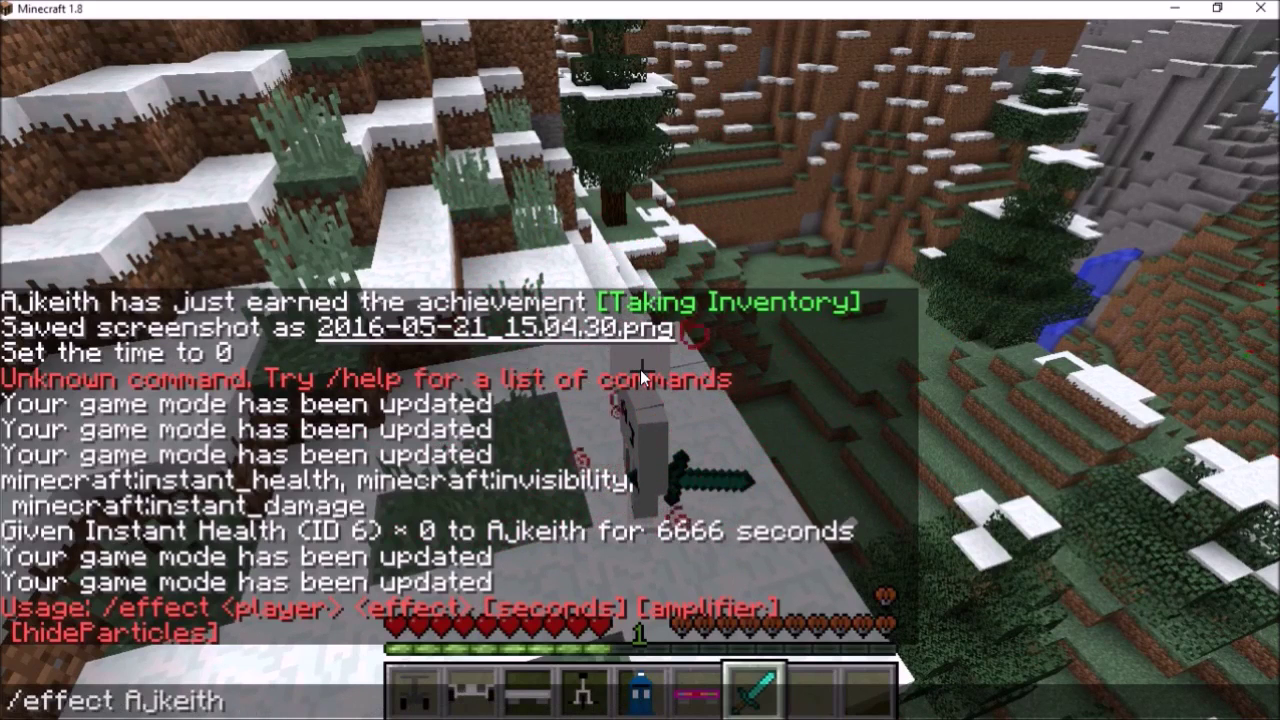
{"action": "type", "text": "clear"}
{"action": "key", "text": "Return"}
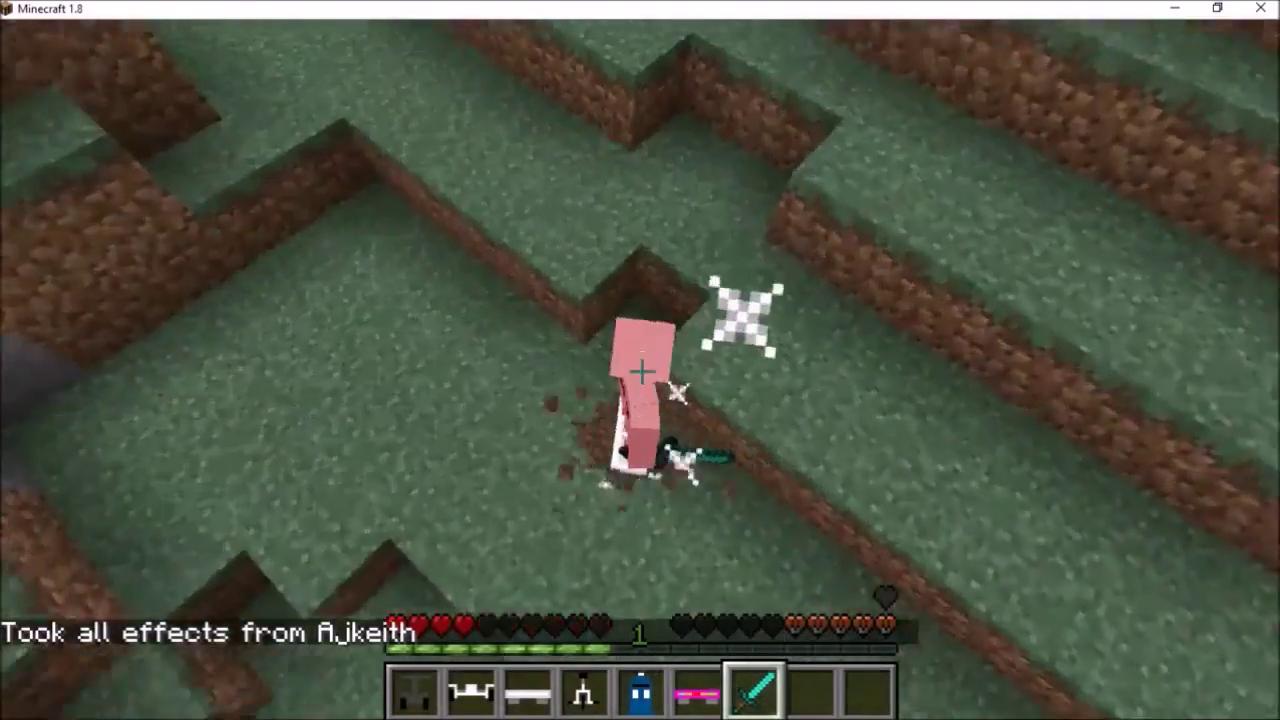
{"action": "key", "text": "w"}
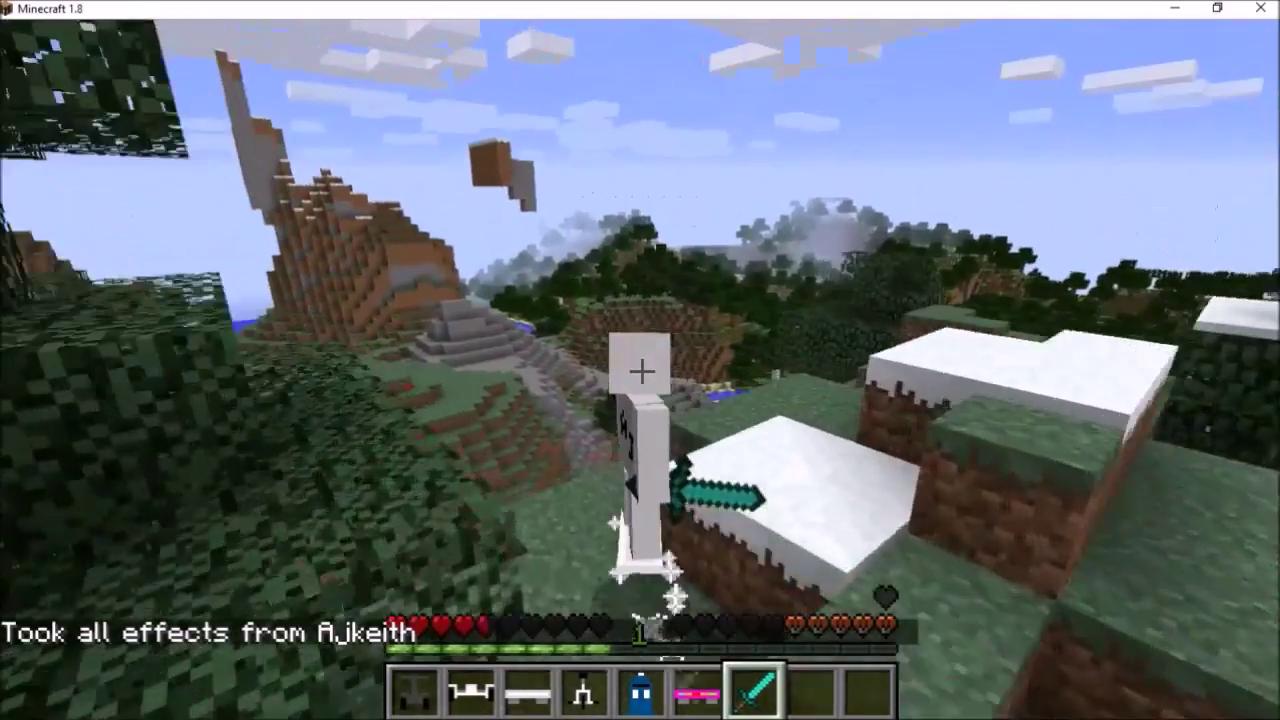
Put the red hat in the helmet slot and close the inventory.
{"action": "key", "text": "e"}
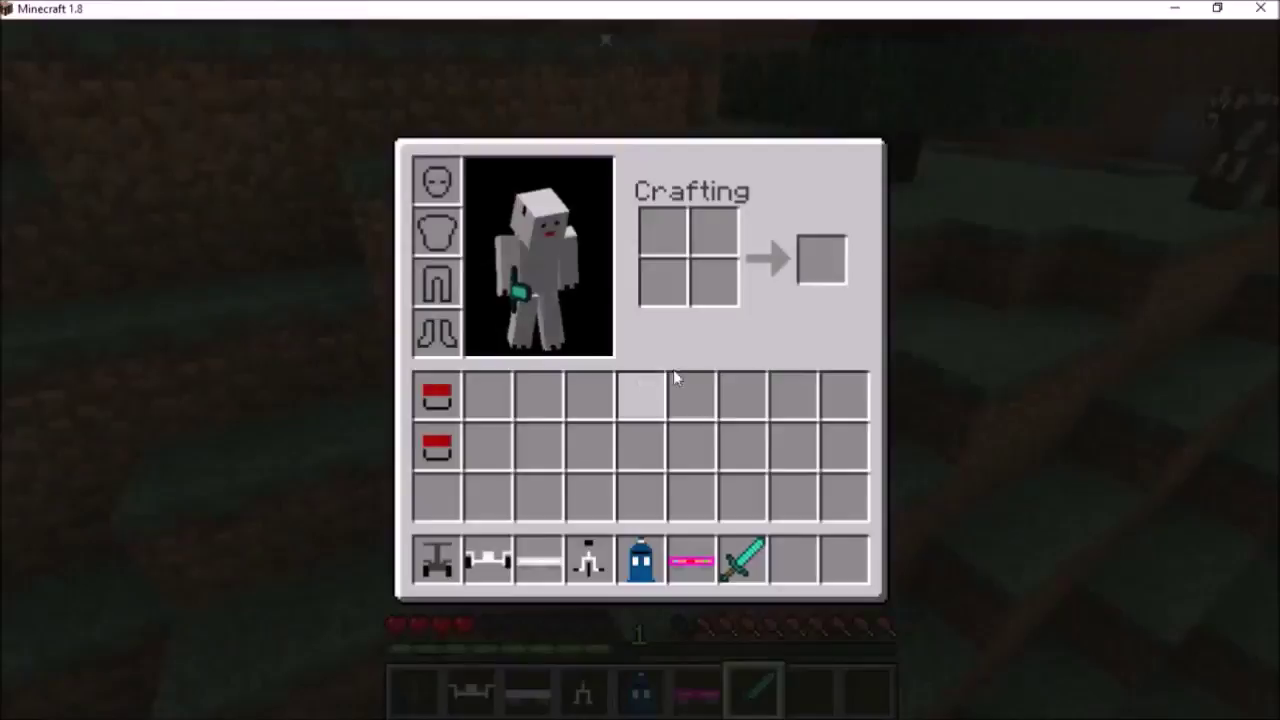
{"action": "left_click", "coordinate": [432, 390], "text": "shift"}
{"action": "key", "text": "e"}
{"action": "key", "text": "q"}
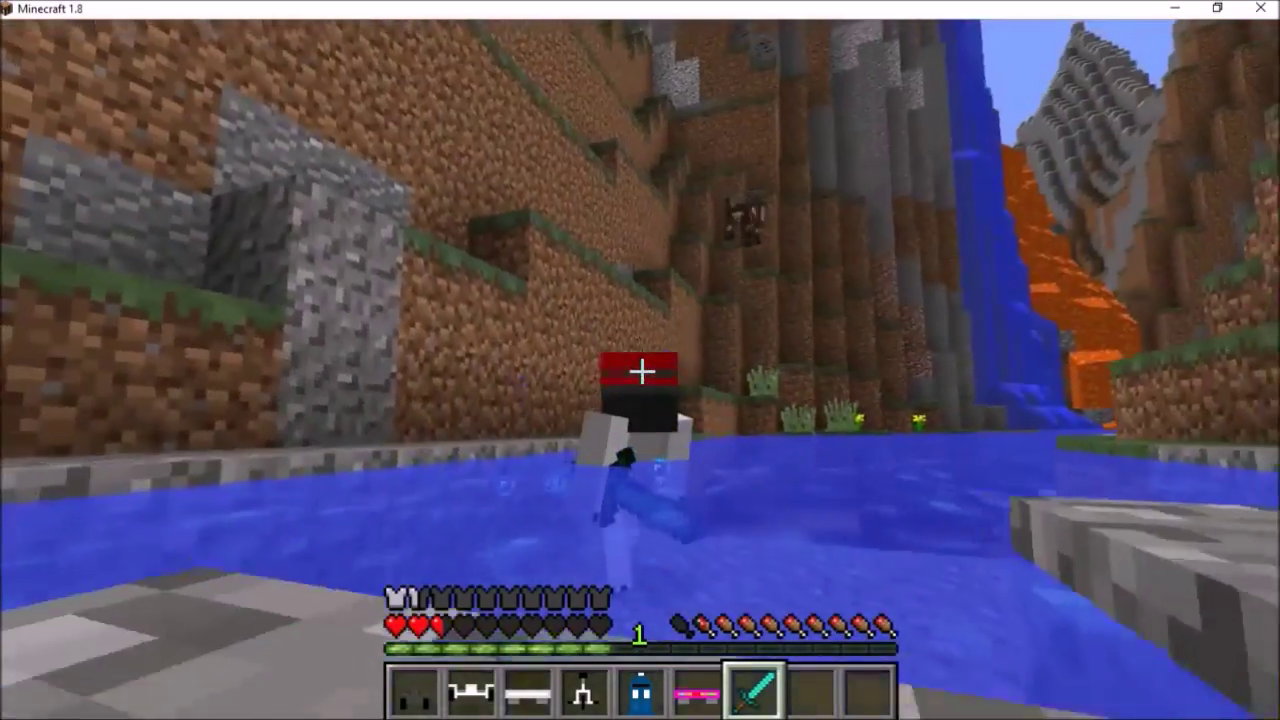
Climb onto the grassy bank, swing the sword, and walk on with the HUD hidden by F1.
{"action": "key", "text": "w"}
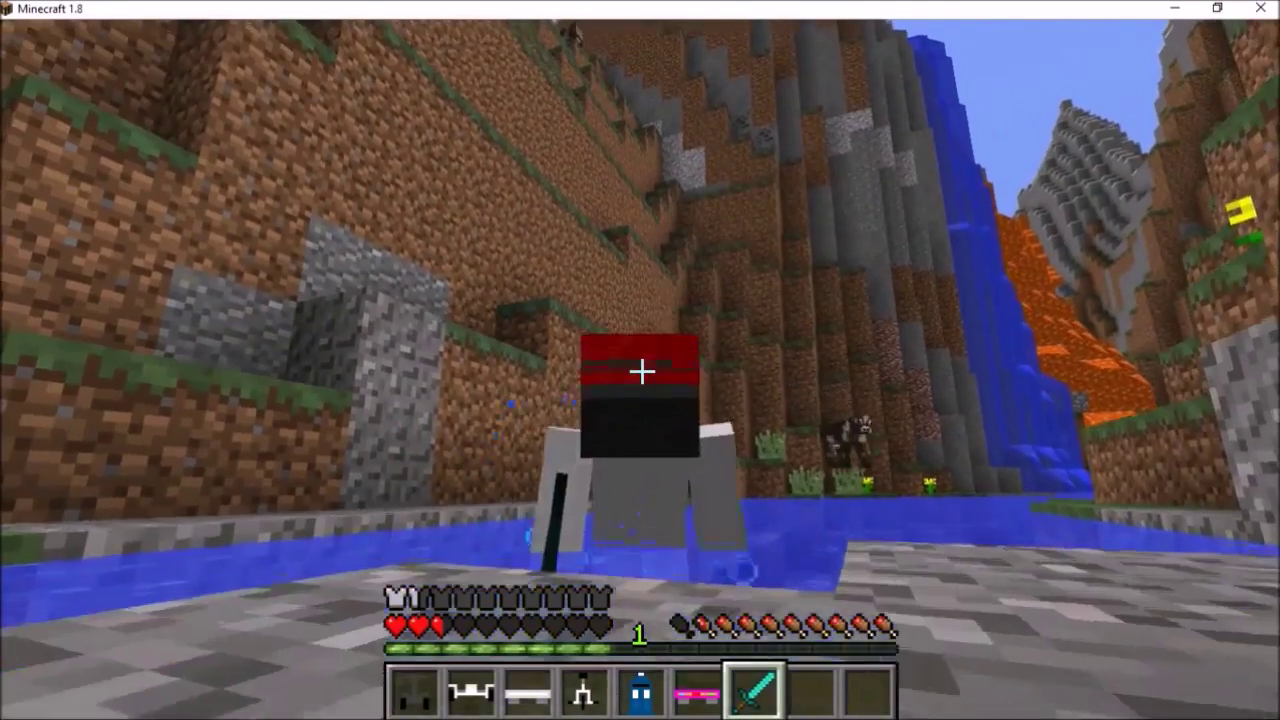
{"action": "key", "text": "w"}
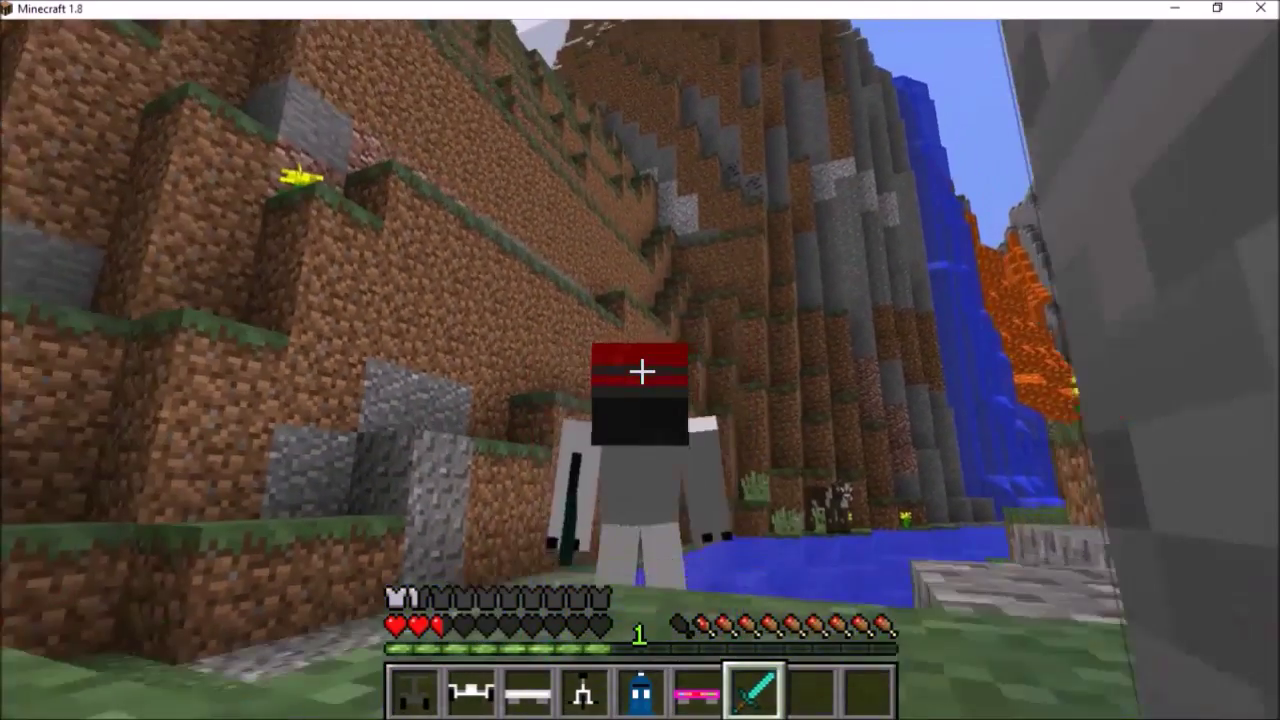
{"action": "left_click", "coordinate": [641, 372]}
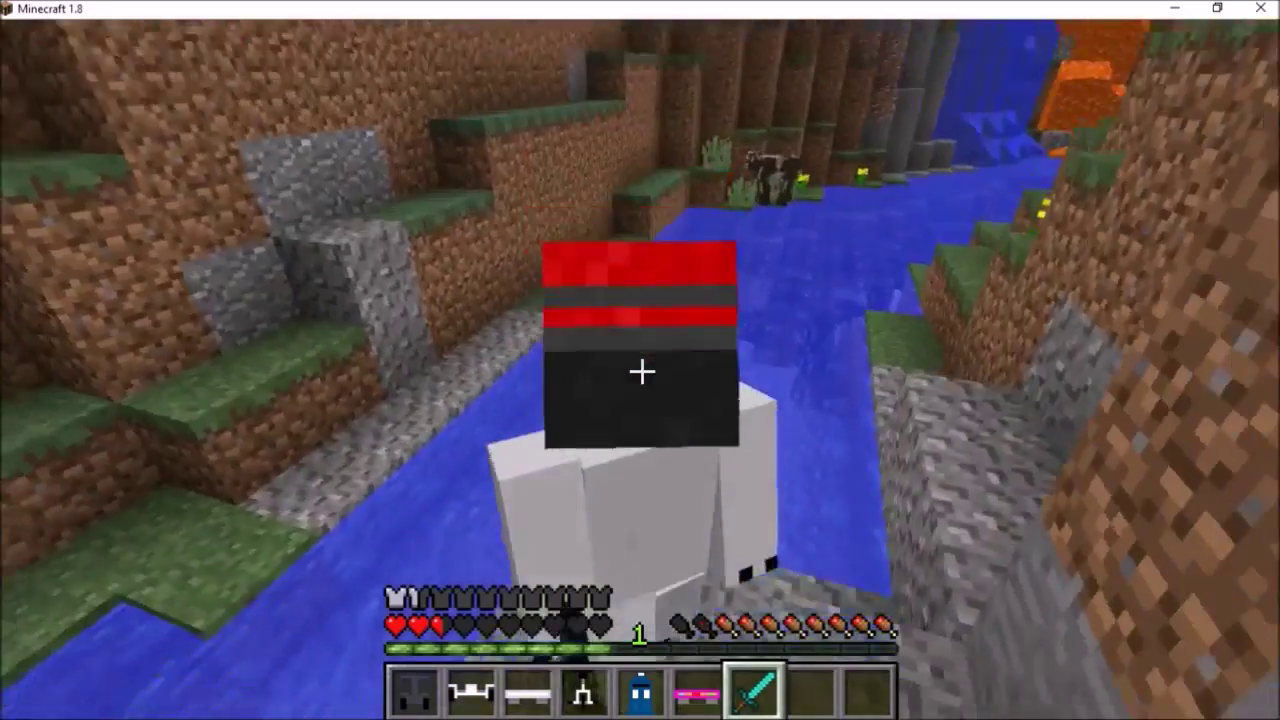
{"action": "key", "text": "w"}
{"action": "key", "text": "w"}
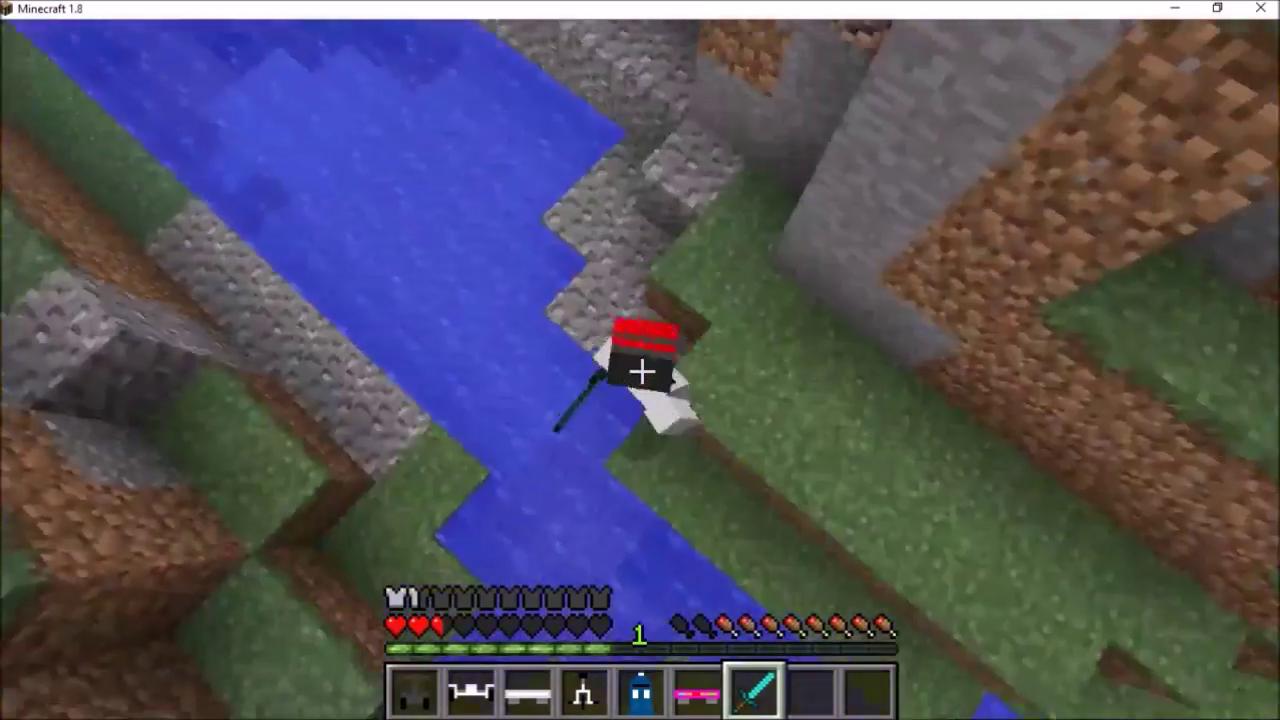
{"action": "key", "text": "F1"}
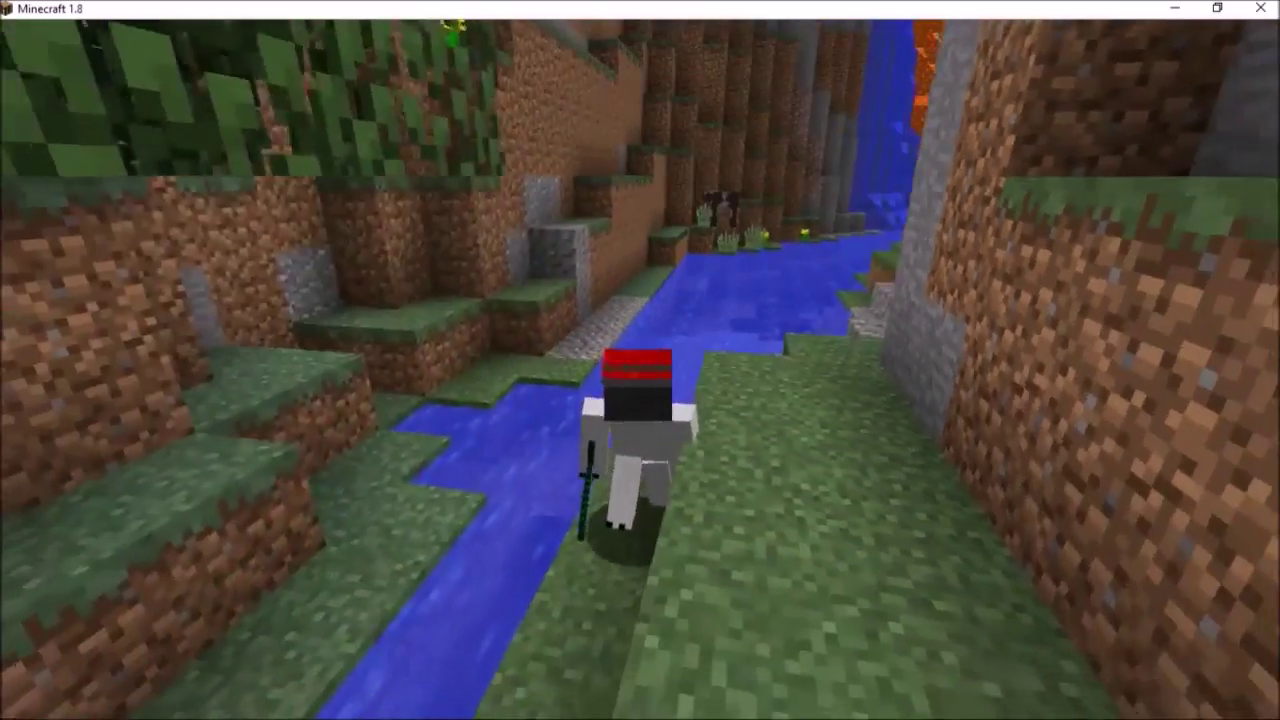
{"action": "key", "text": "w"}
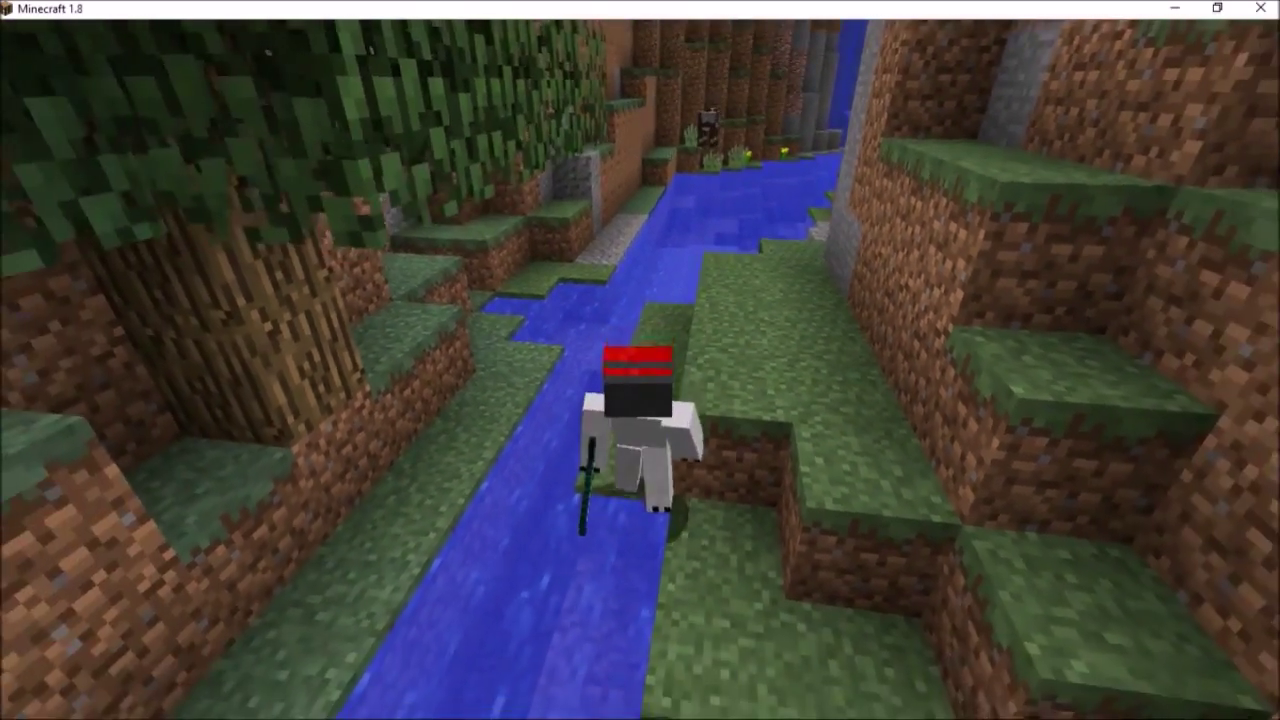